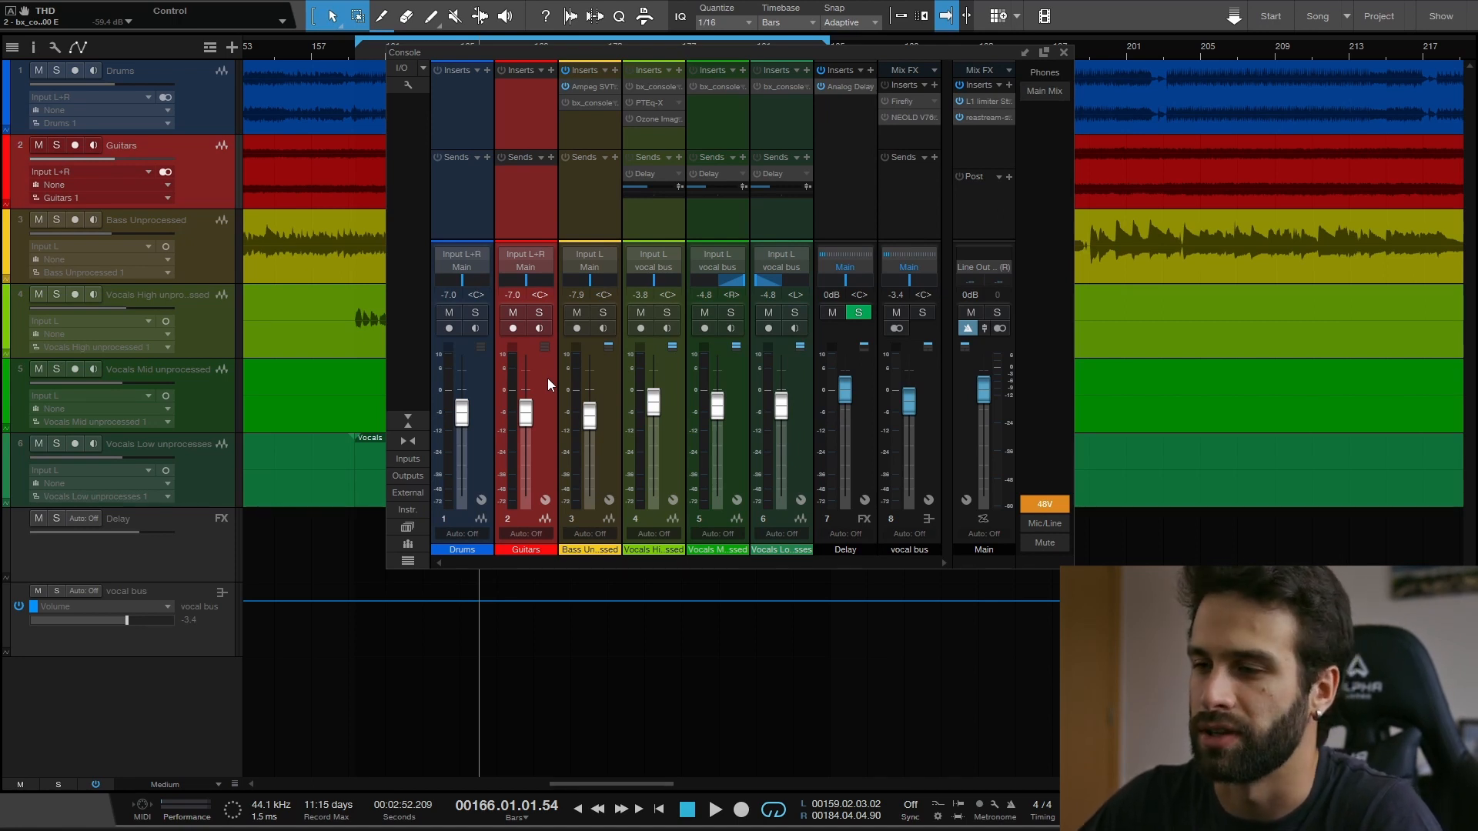
- Step through the bass and the three vocal channels in the console, selecting each one to review its routing and inserts
left_click(615, 392)
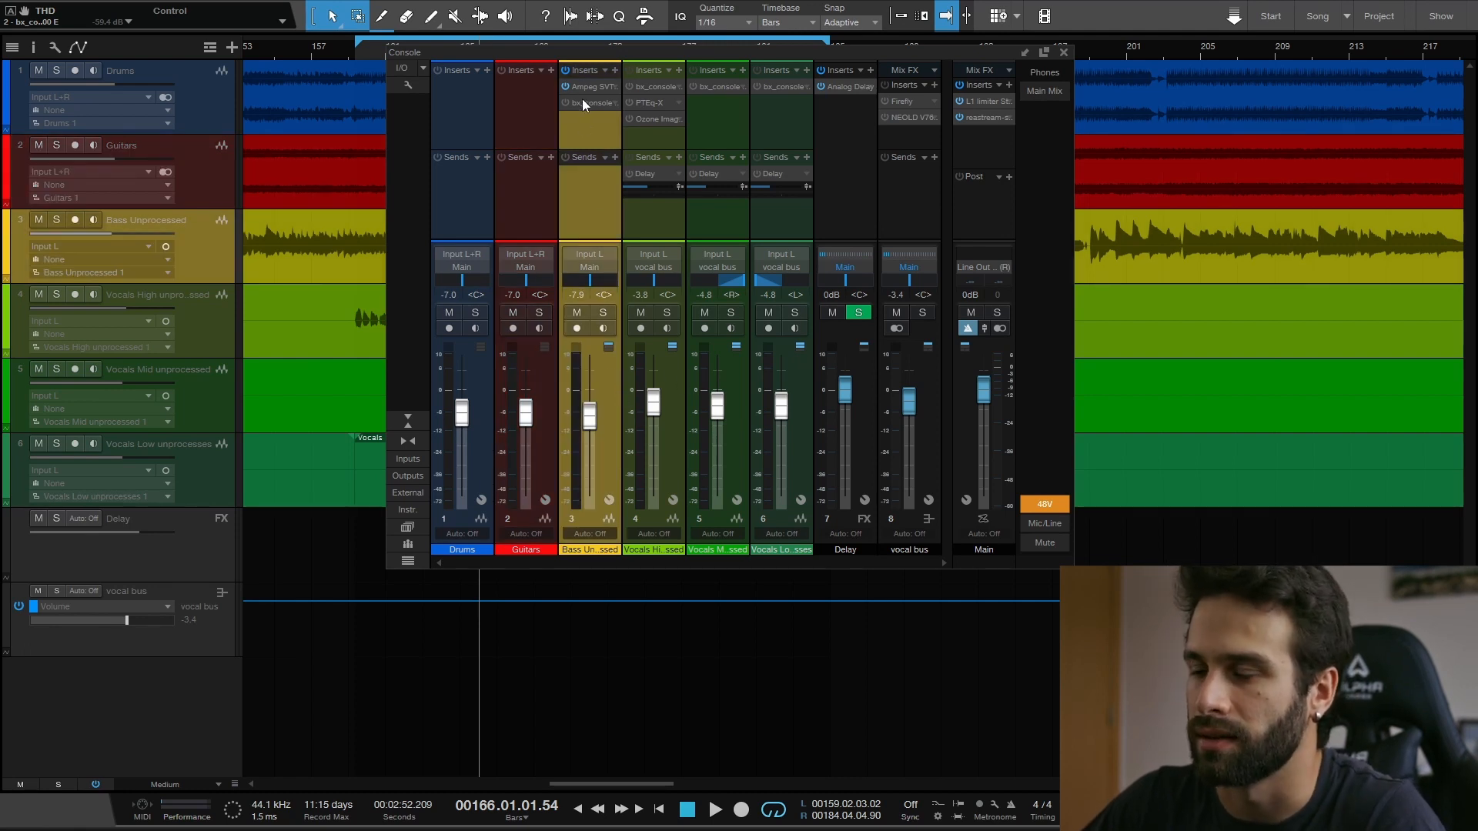
left_click(672, 370)
left_click(720, 374)
left_click(785, 371)
left_click(736, 373)
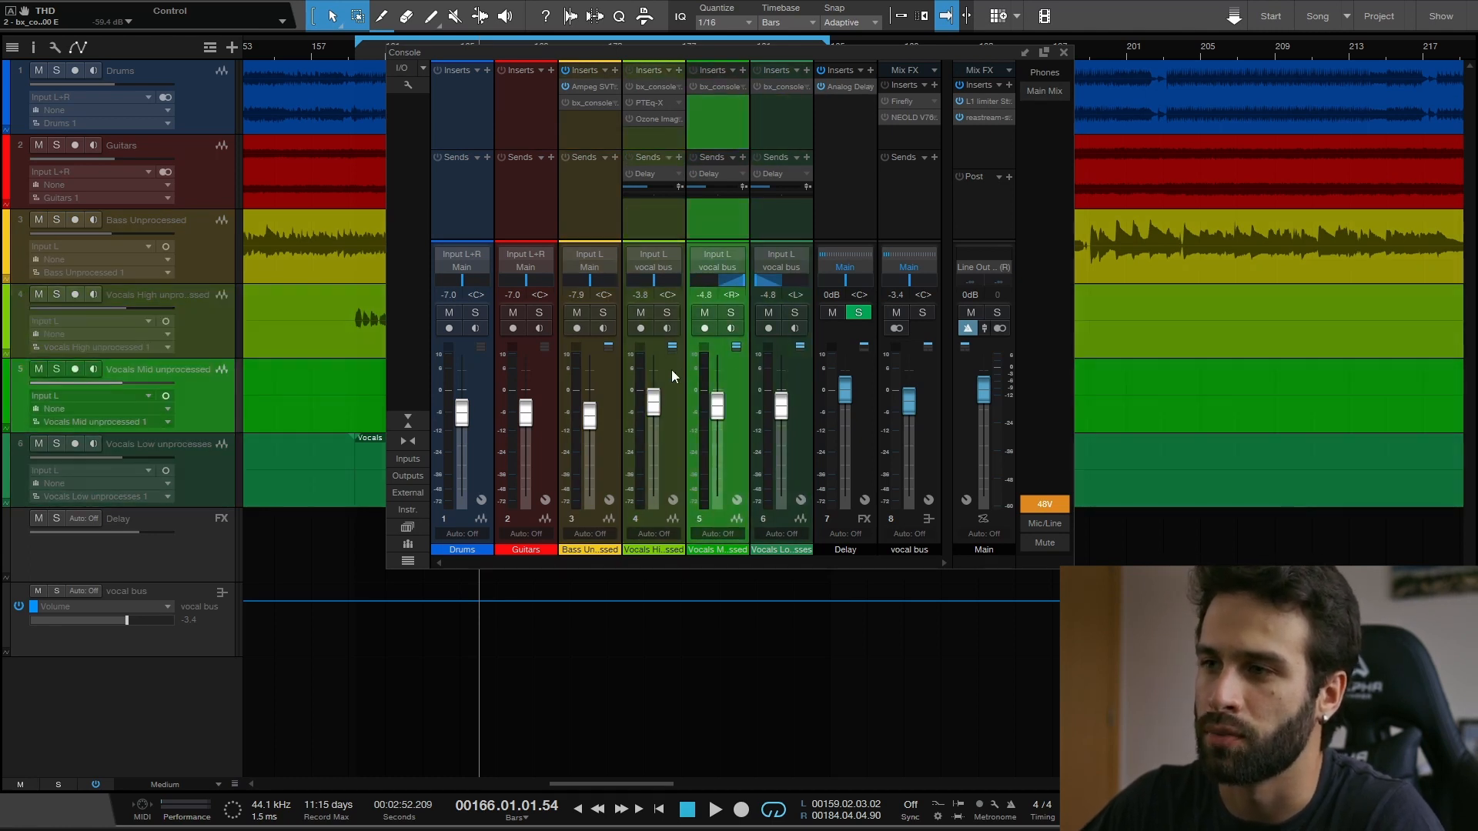
left_click(672, 368)
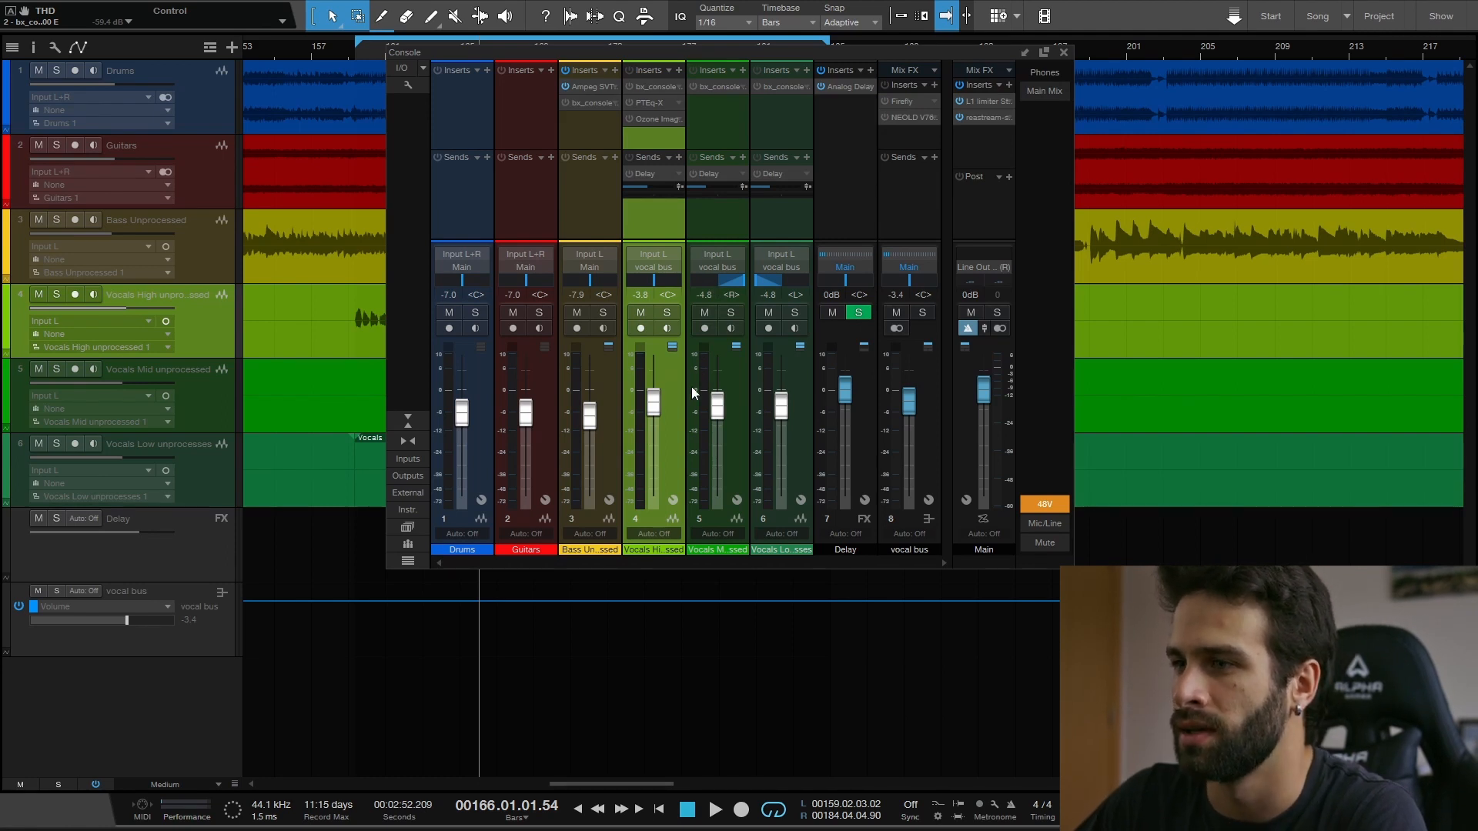
left_click(736, 376)
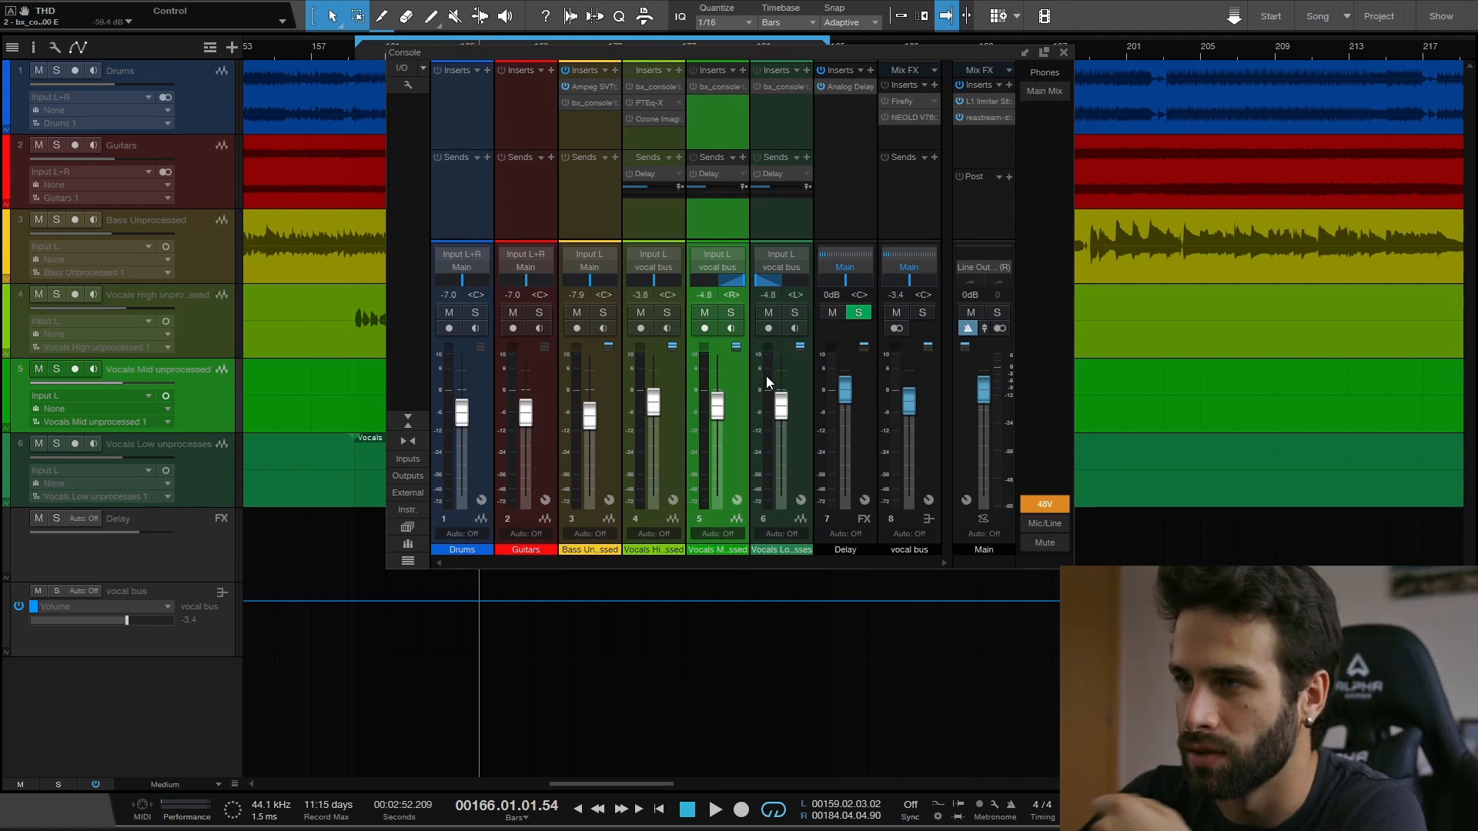
left_click(802, 422)
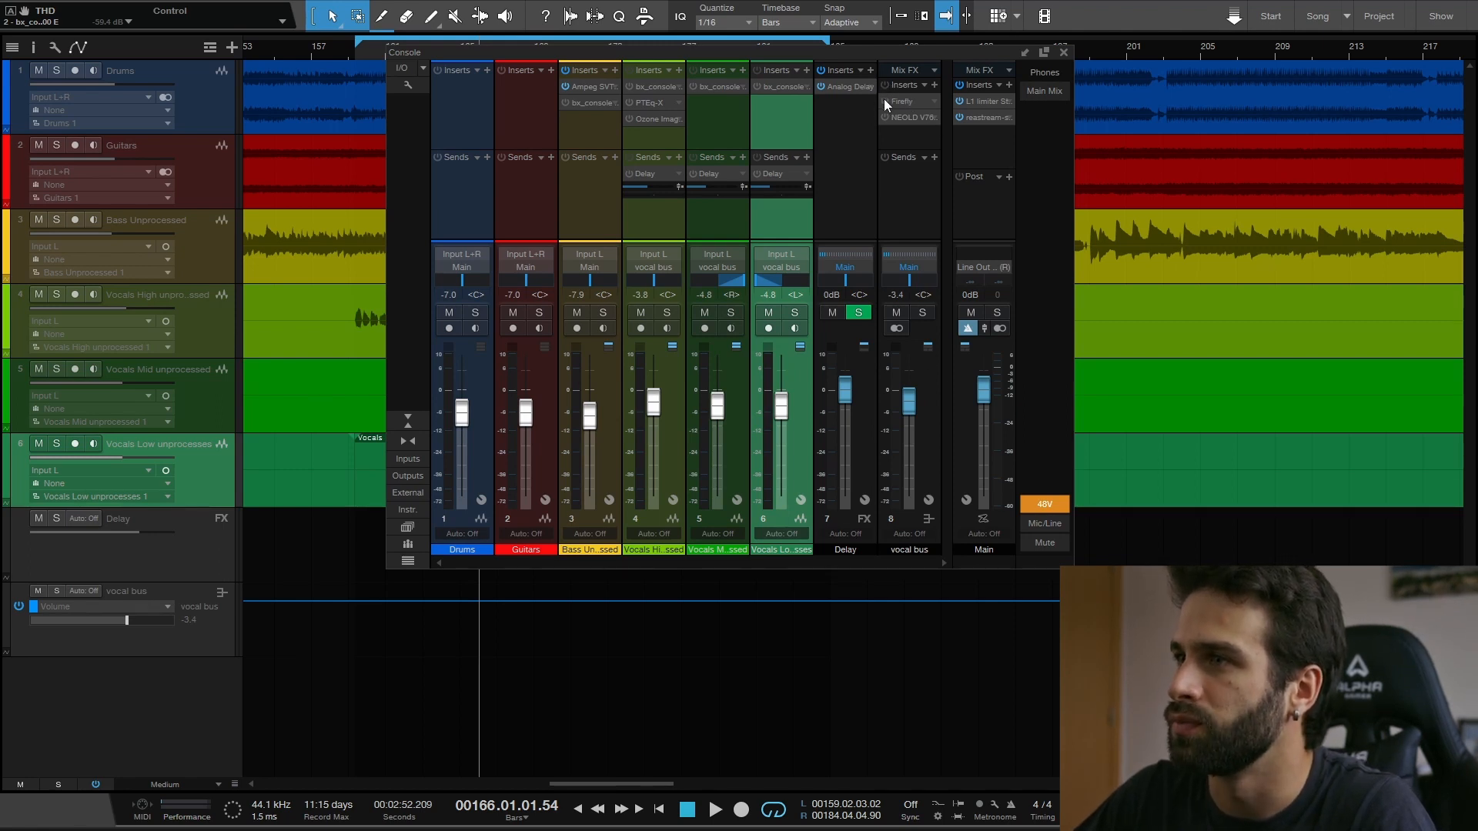
- Activate the Firefly and NEOLD V76U73 inserts on the vocal bus and inspect each plug-in's settings
left_click(914, 104)
left_click_drag(1038, 83, 586, 87)
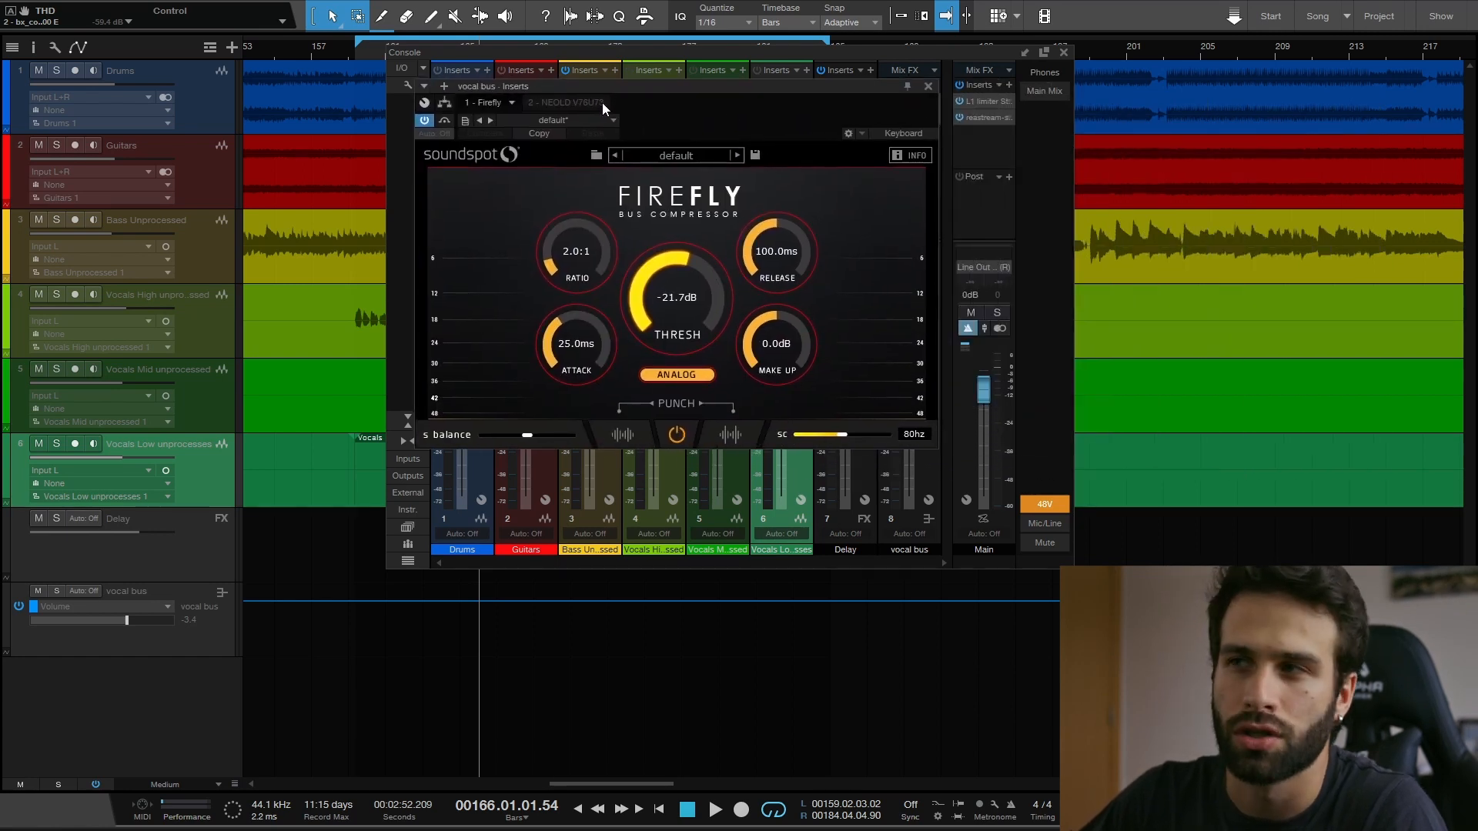
left_click(929, 86)
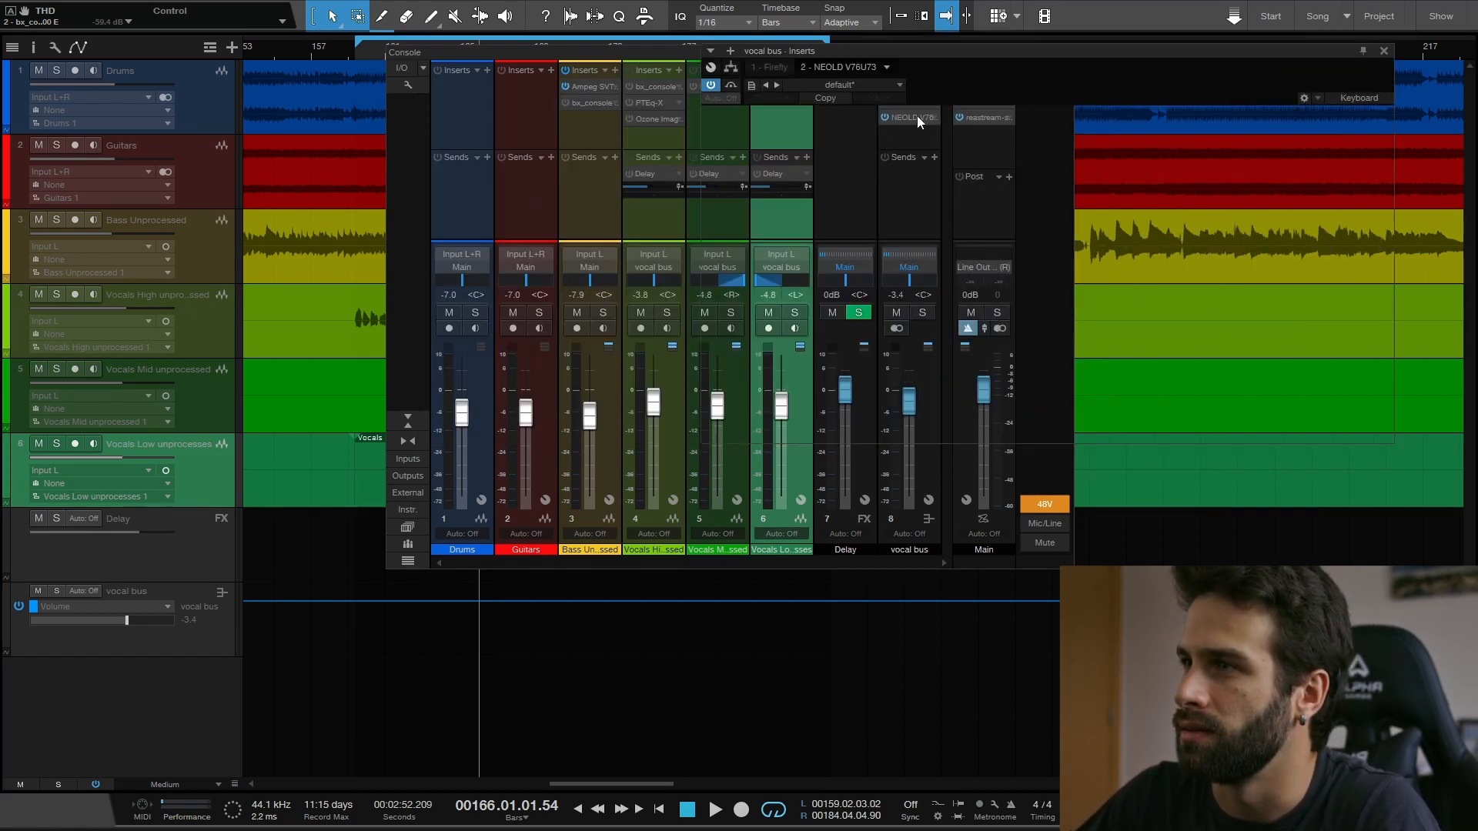
left_click(916, 115)
left_click_drag(1071, 49, 885, 72)
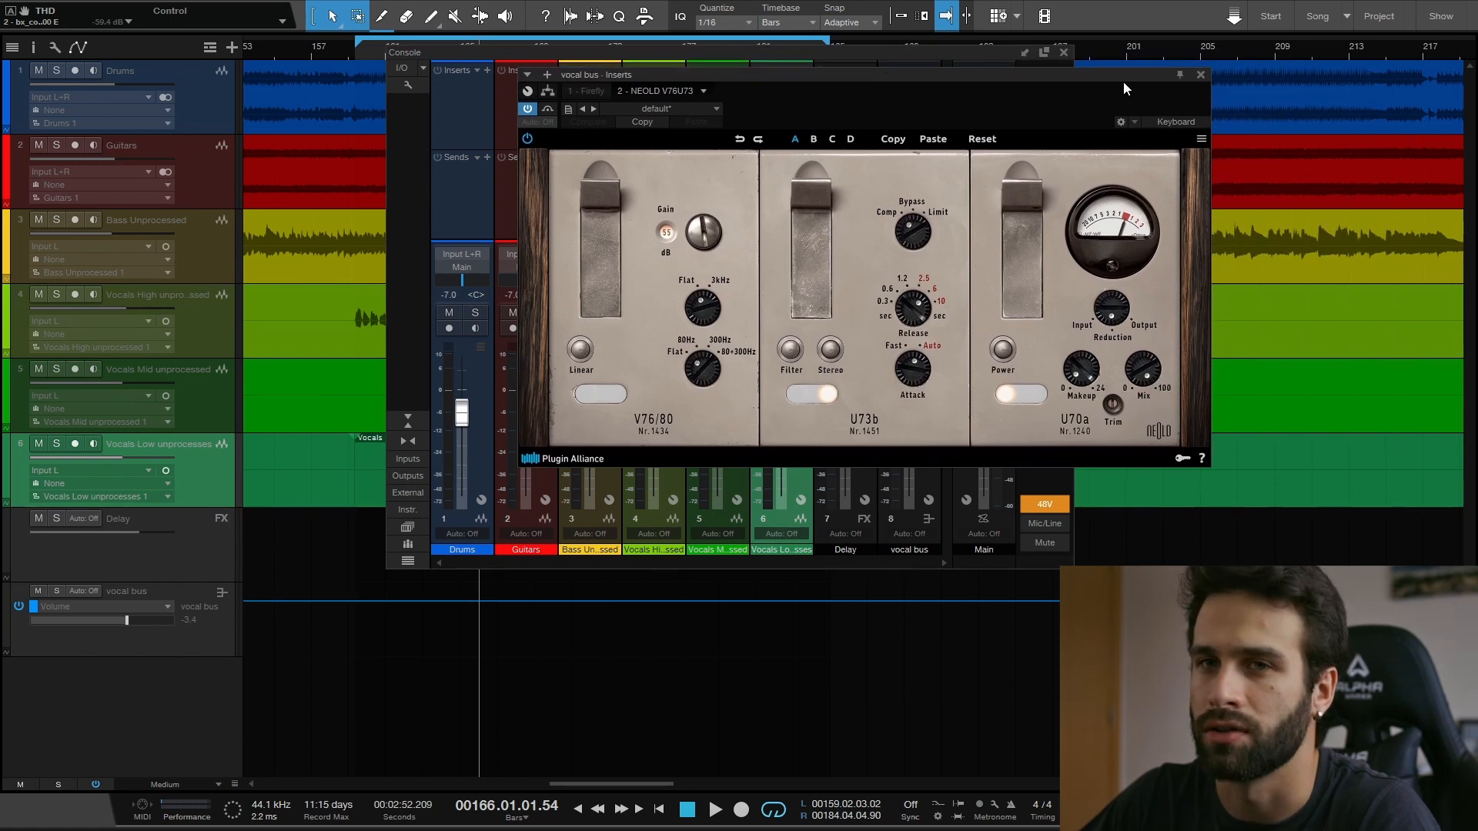
left_click(1200, 74)
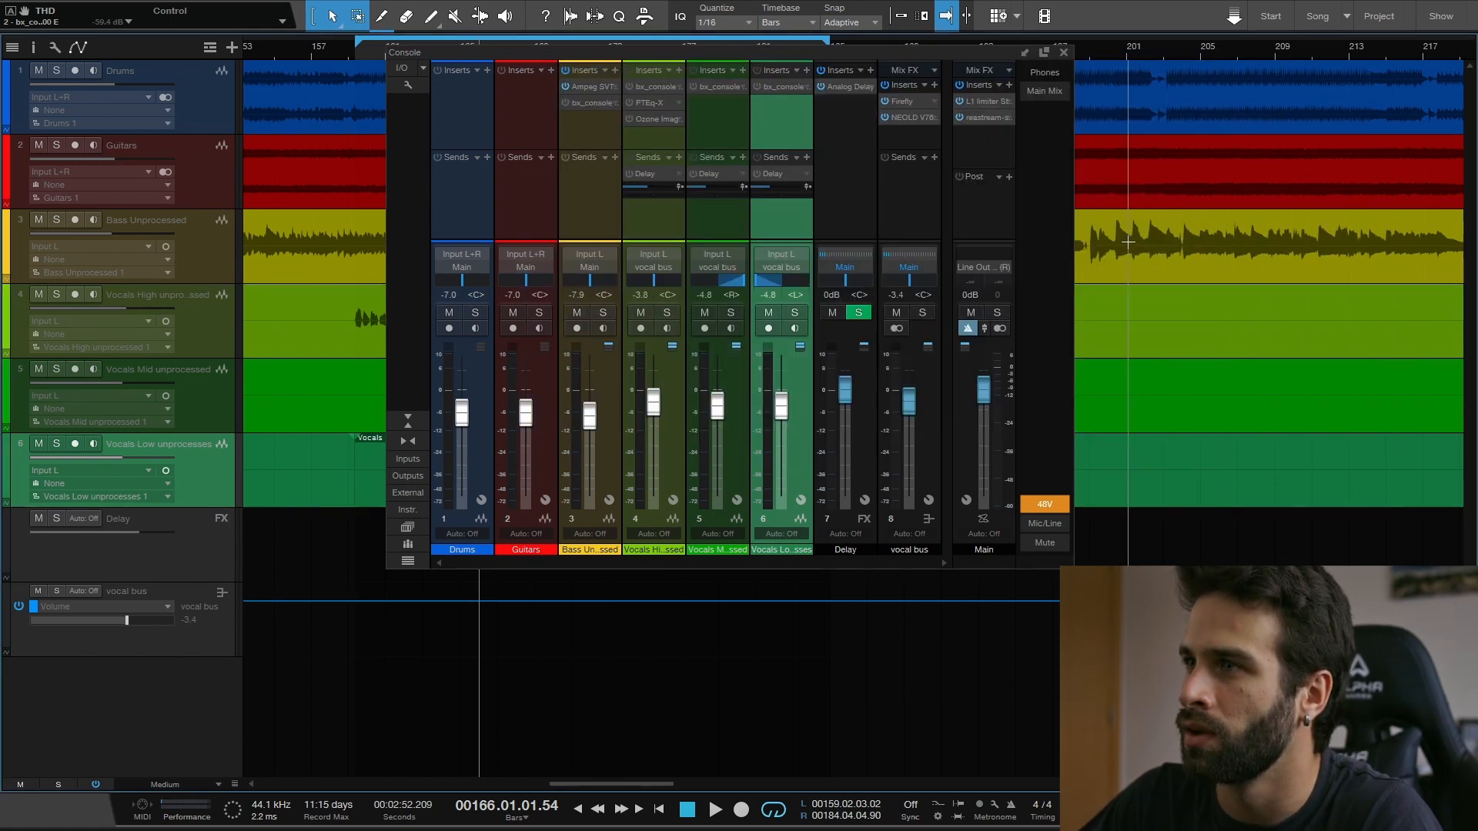
- Move the console clear of the vocal clips and examine the bx_console SSL 4000 E insert on the Bass Unprocessed channel
left_click(614, 366)
left_click_drag(672, 51, 932, 46)
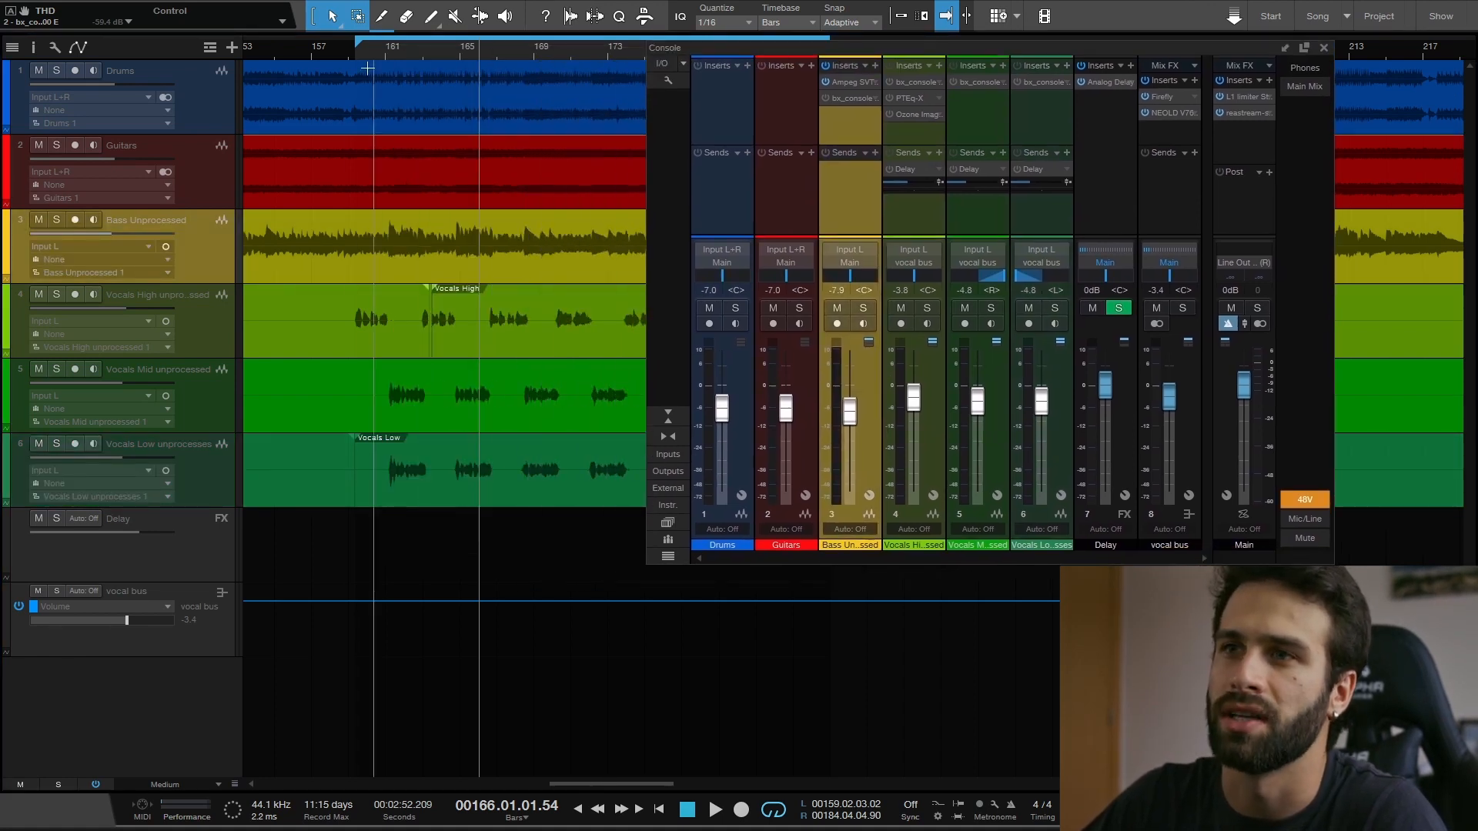
double_click(843, 99)
left_click_drag(916, 26, 979, 7)
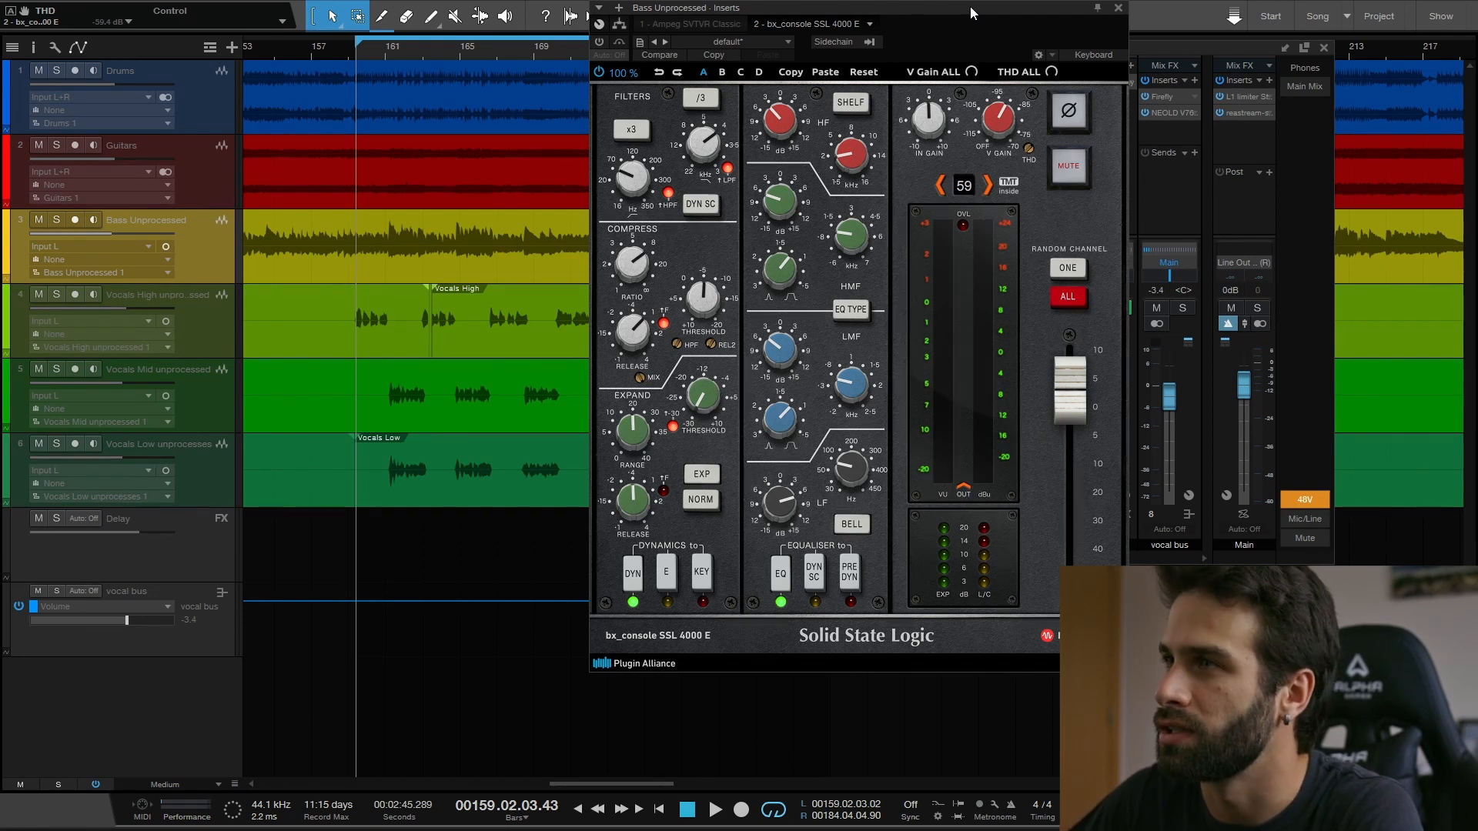
left_click_drag(976, 11, 942, 20)
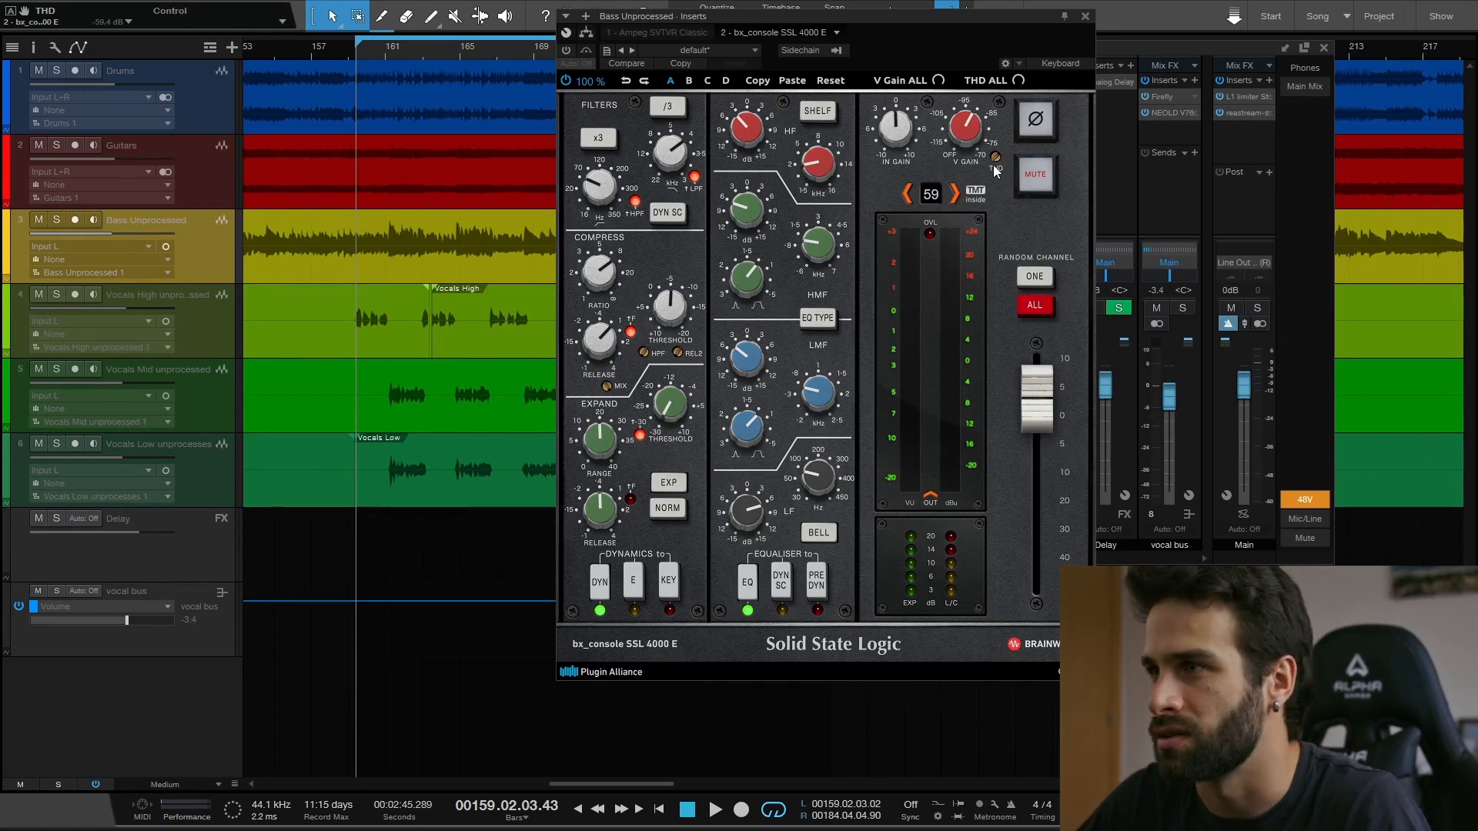
key("Escape")
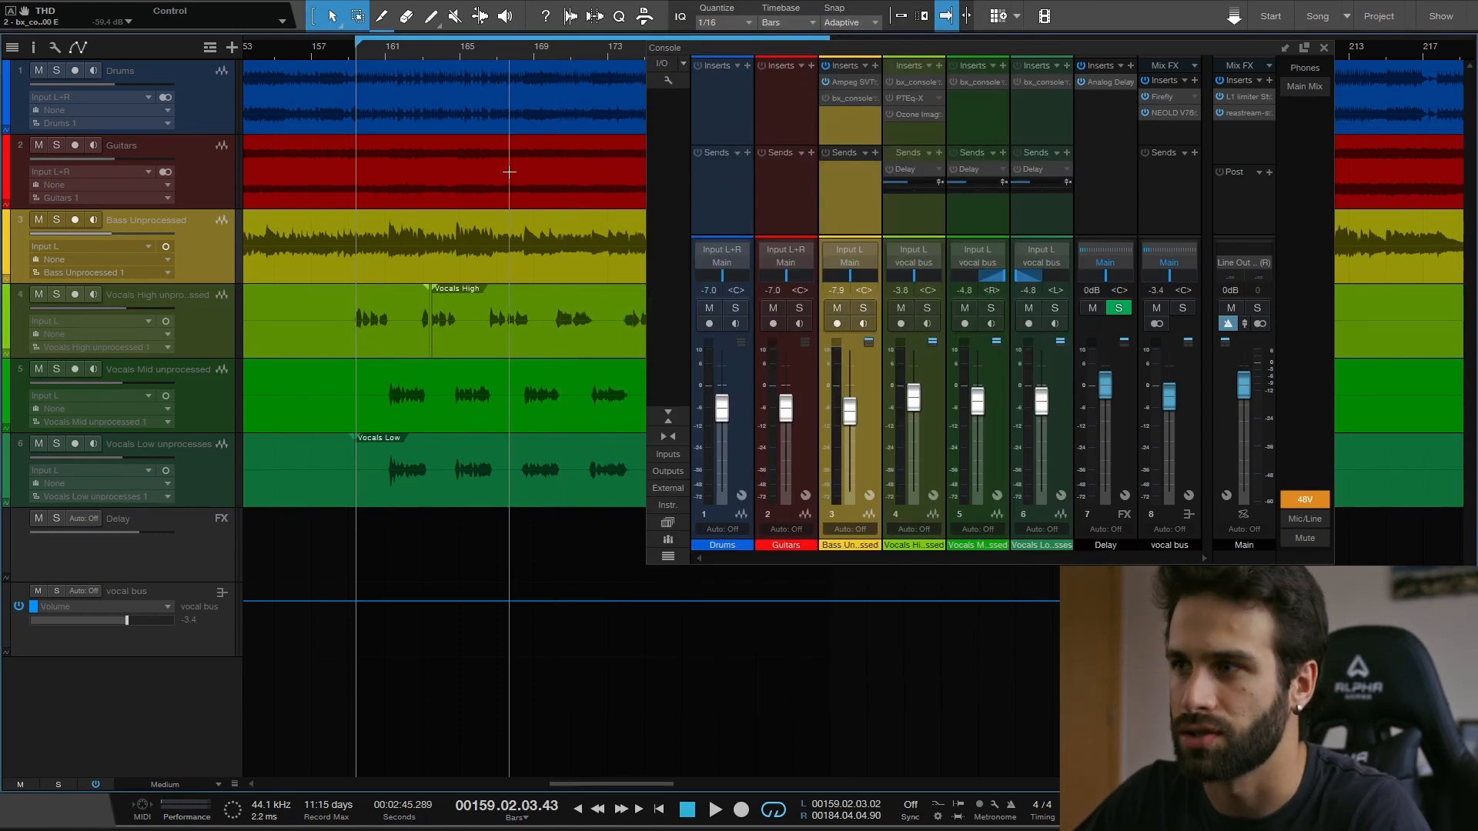
- Solo the Bass Unprocessed channel and play it on its own
left_click(862, 308)
key("space")
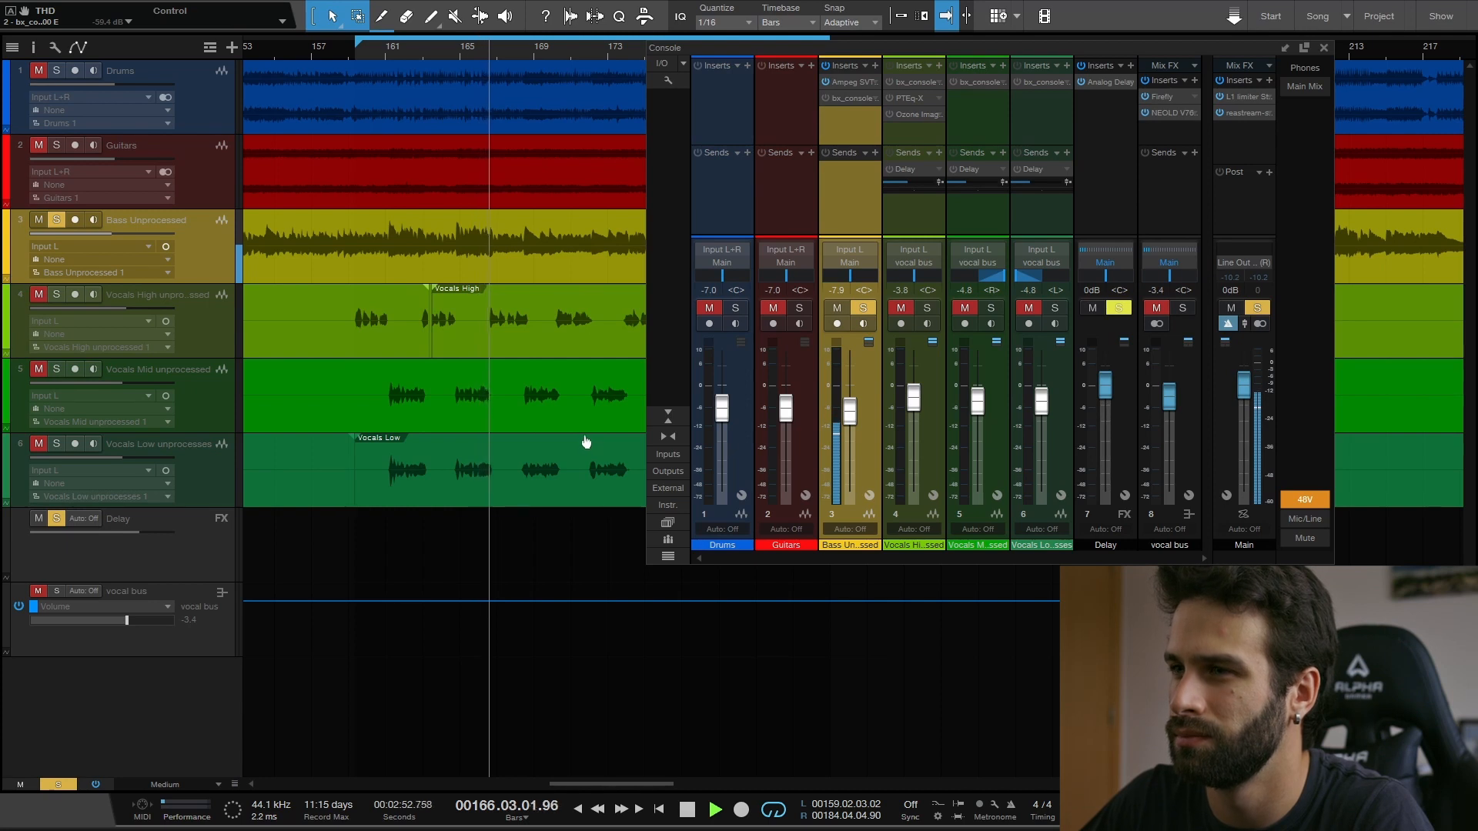
key("space")
- Add the Drums and Guitars channels to the solo and play them together with the bass
left_click(736, 308)
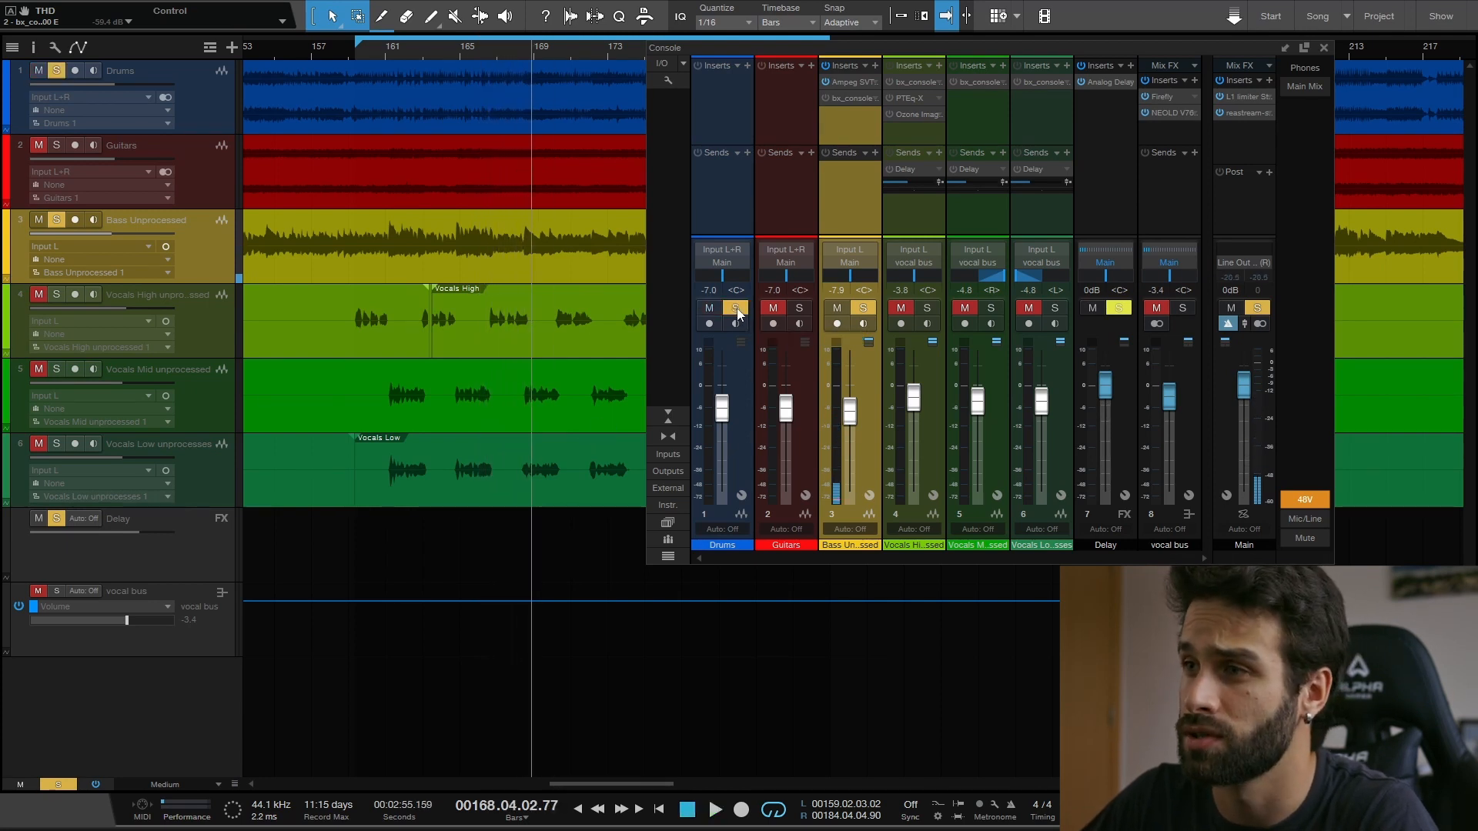
left_click(800, 309)
key("space")
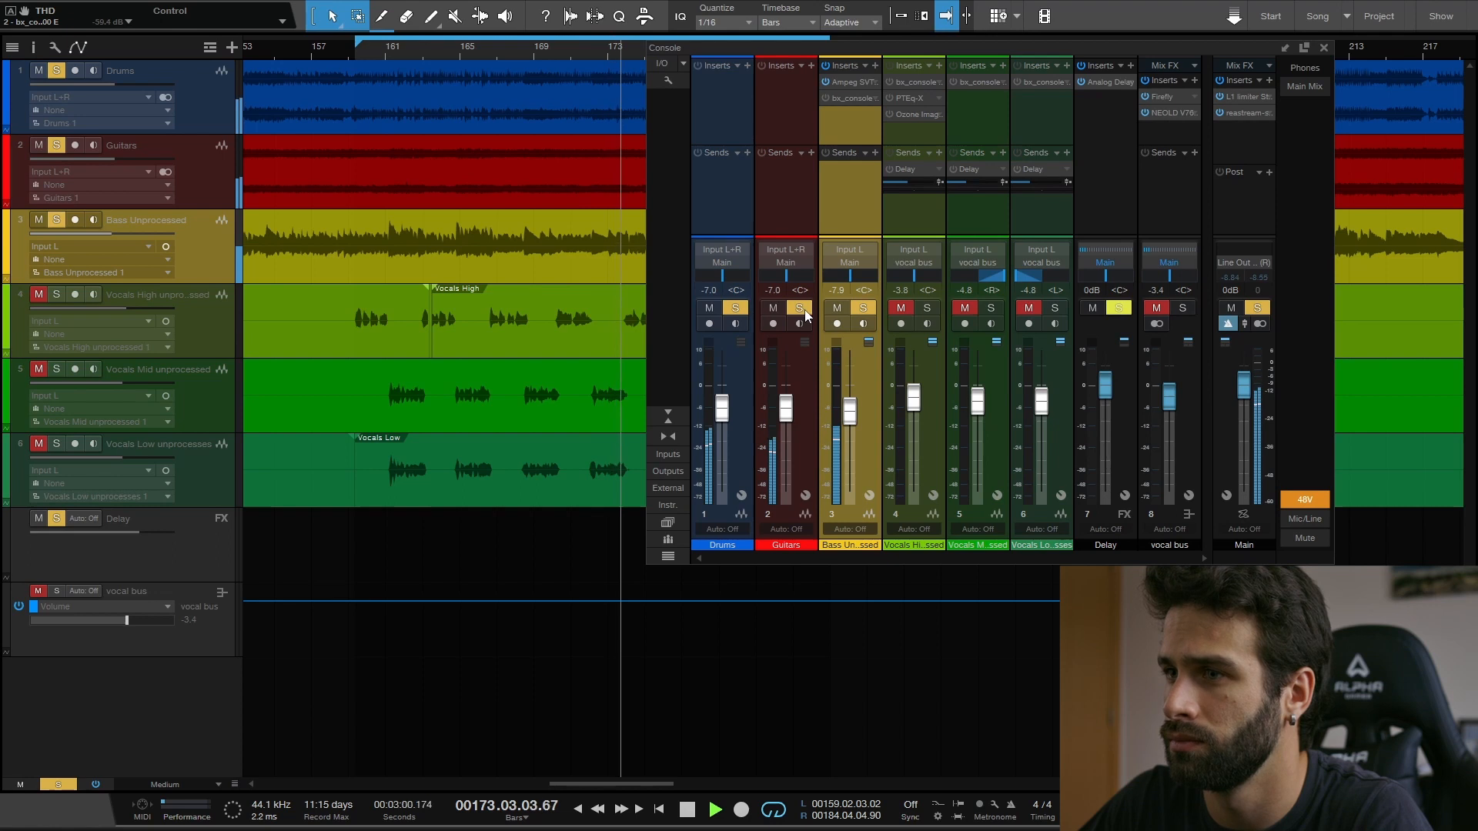
key("space")
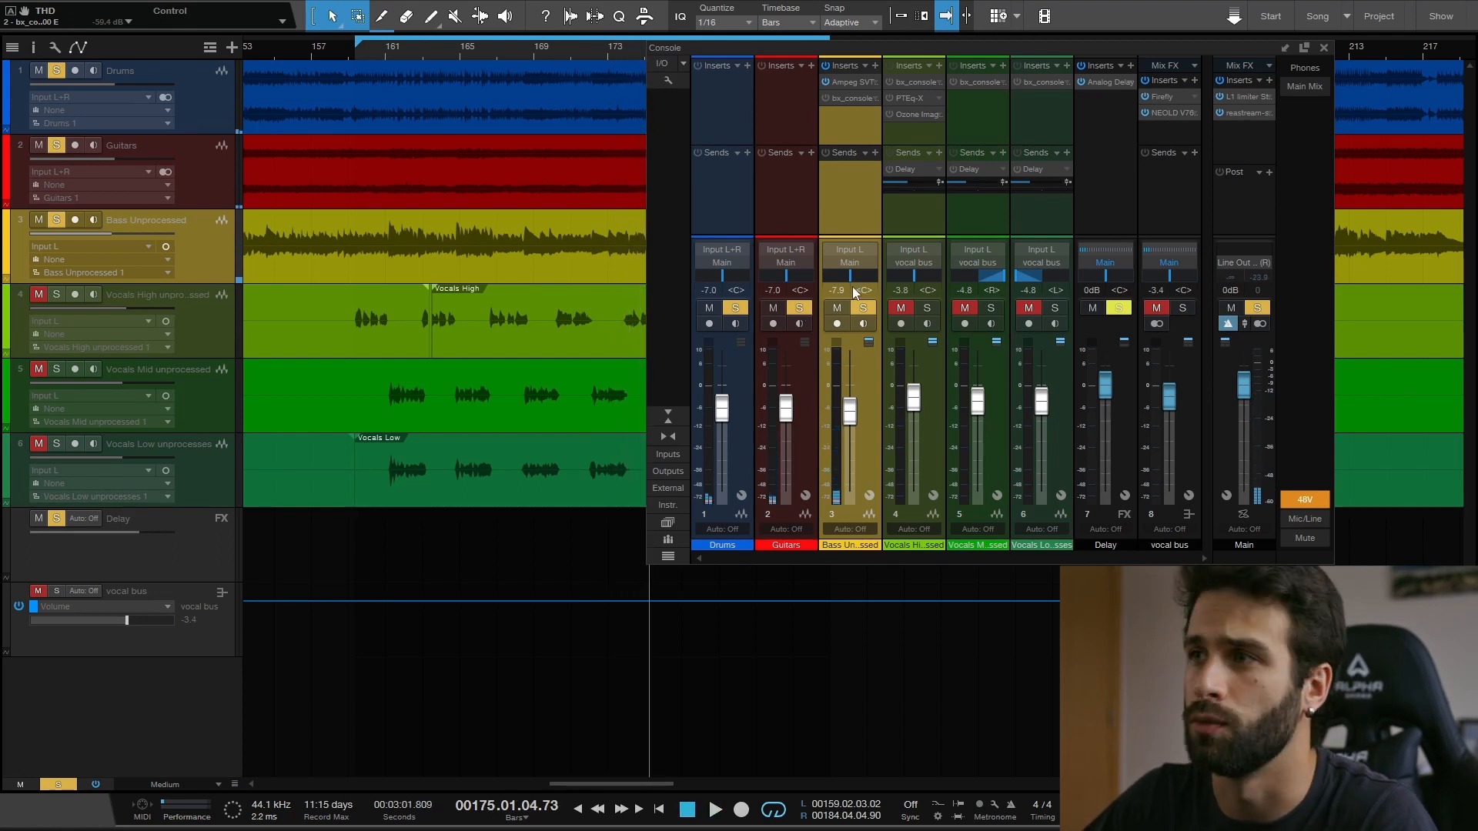
- Play the soloed mix from bar 159, switching the bass channel's bx_console insert off and back on to compare
left_click(358, 54)
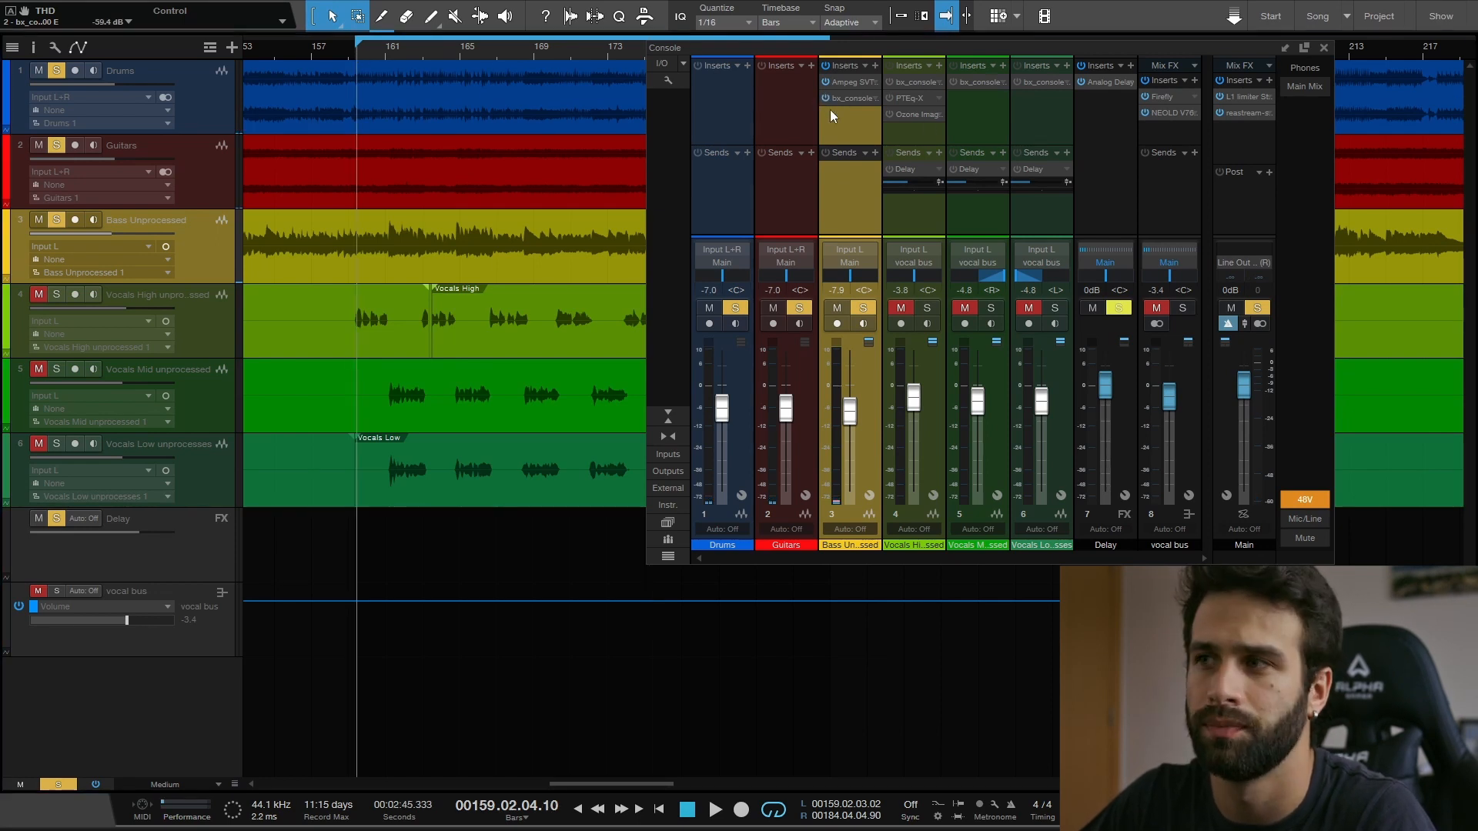
key("space")
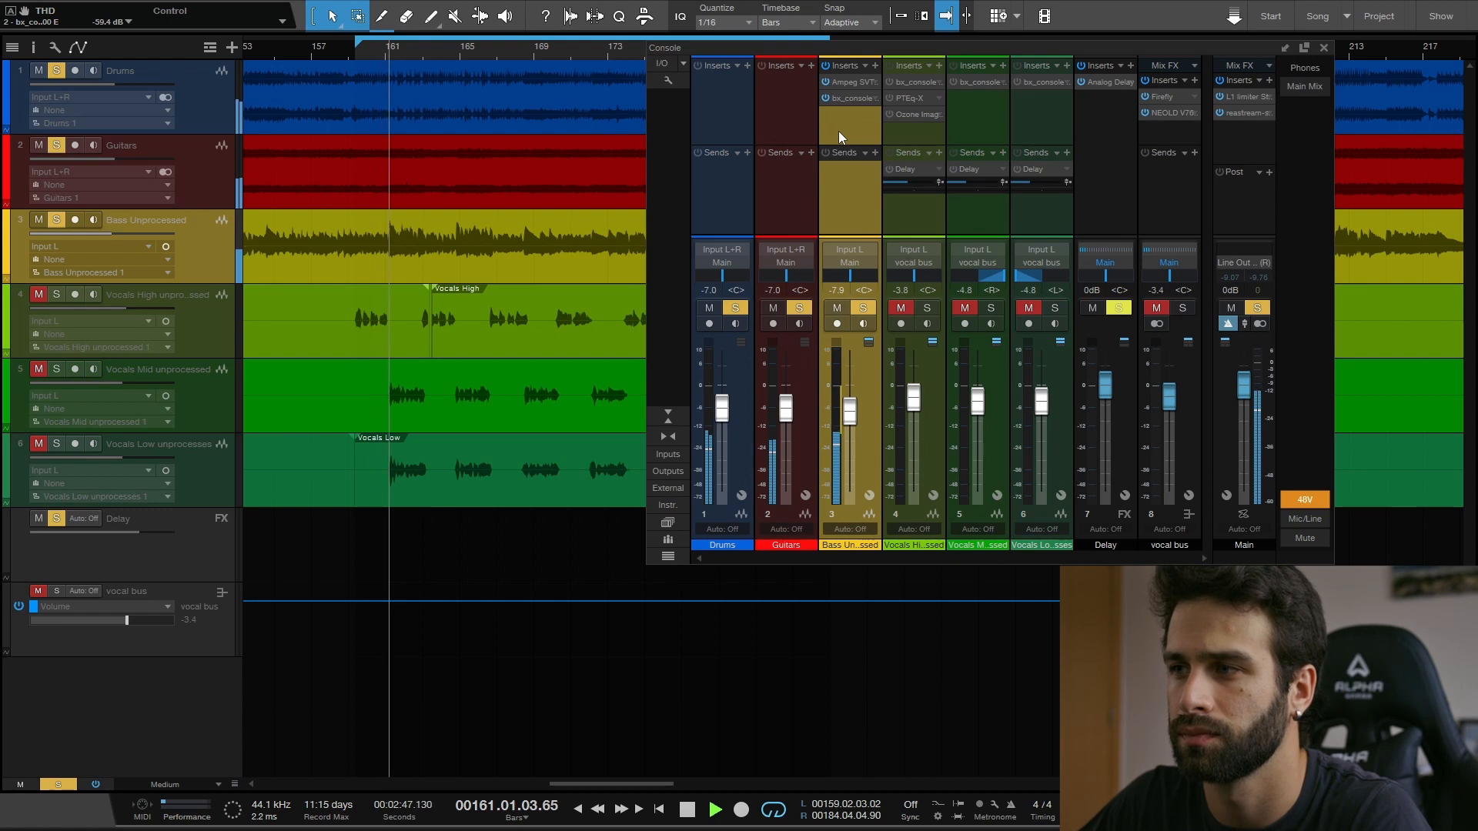
left_click(826, 98)
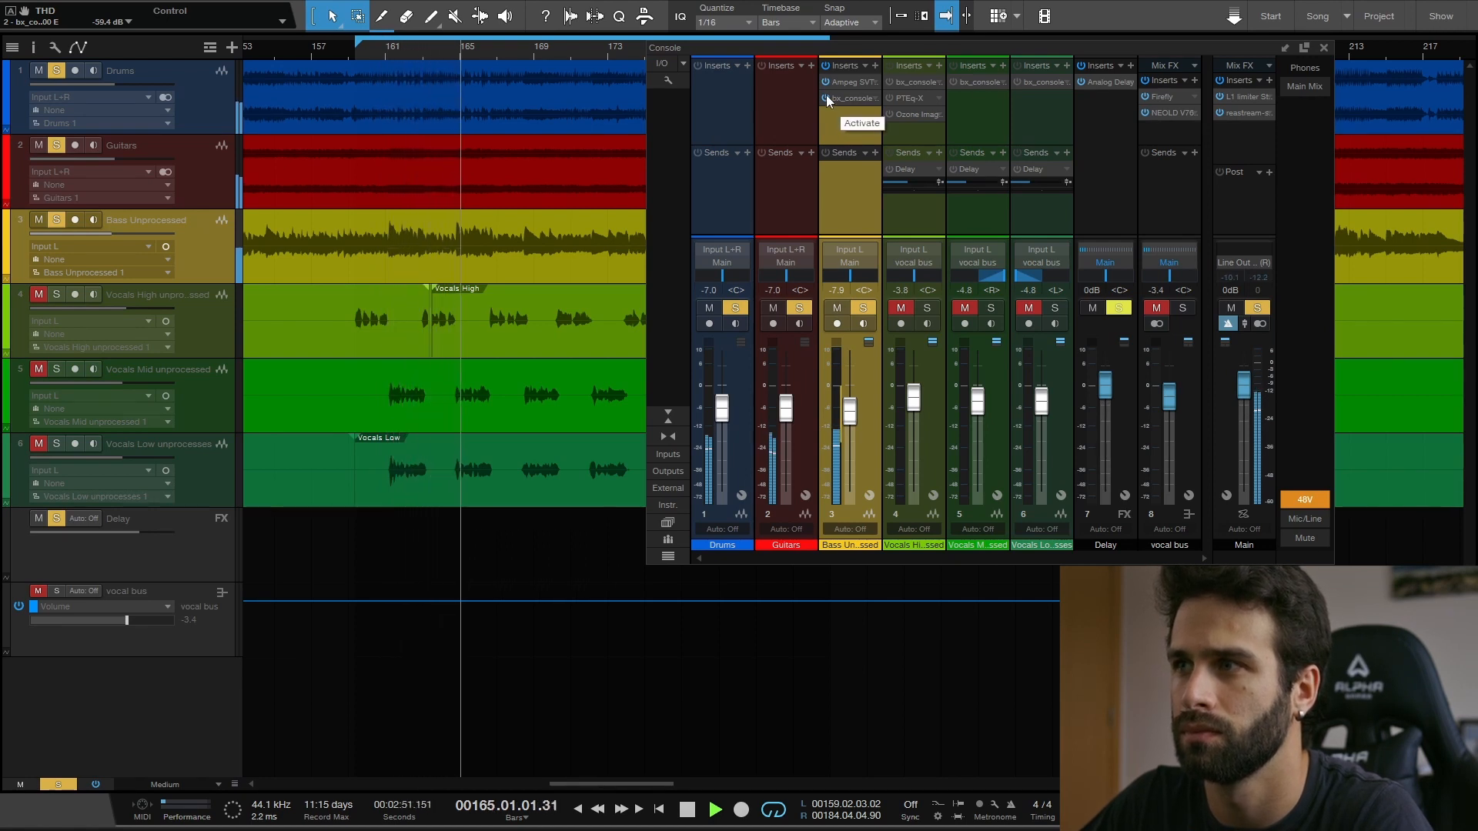
left_click(826, 98)
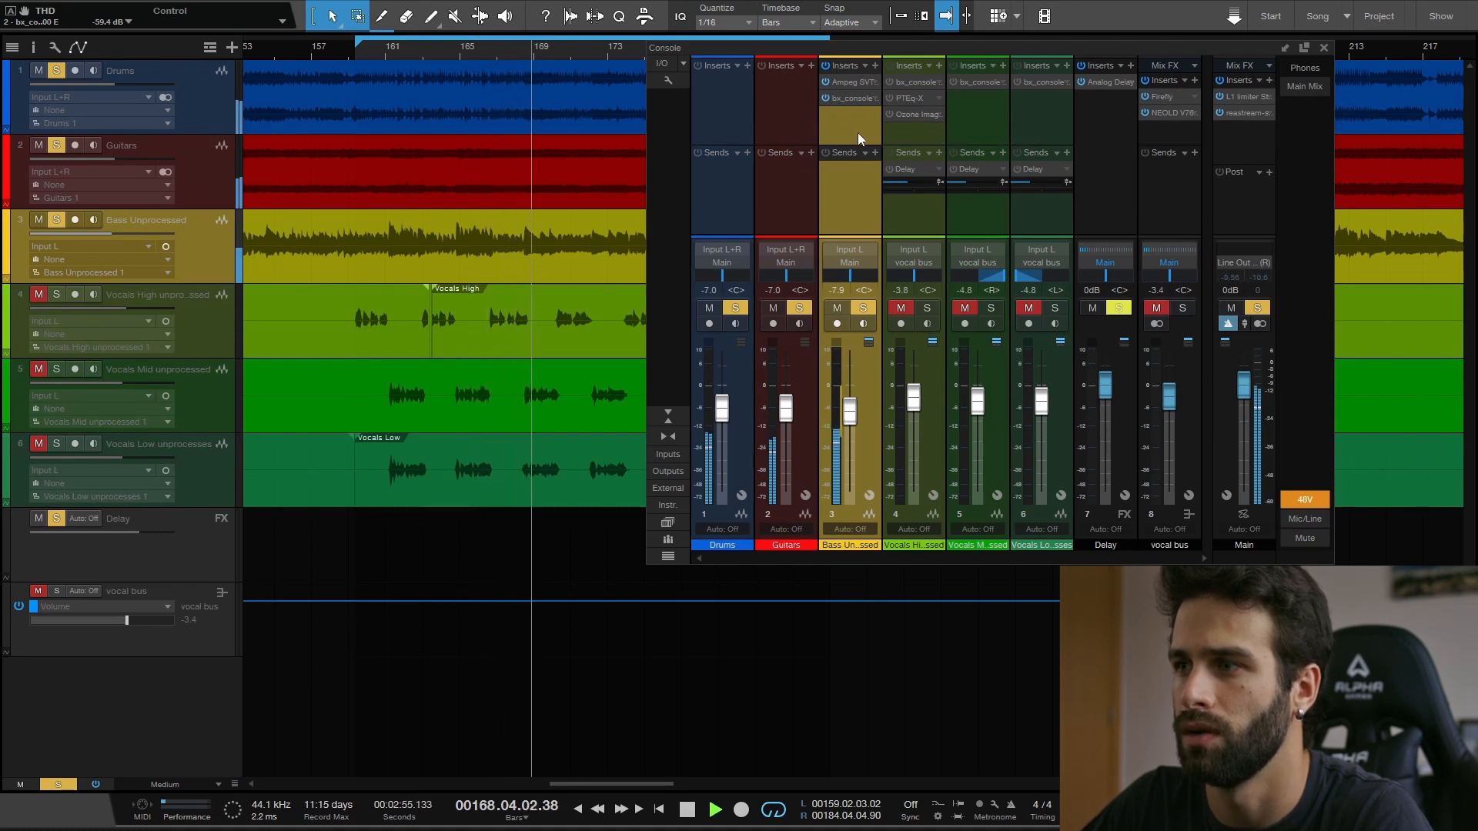
key("space")
- Unsolo the drums and guitars, and compare the bass alone from bar 165 with its bx_console insert on and off
left_click(734, 309)
left_click(799, 309)
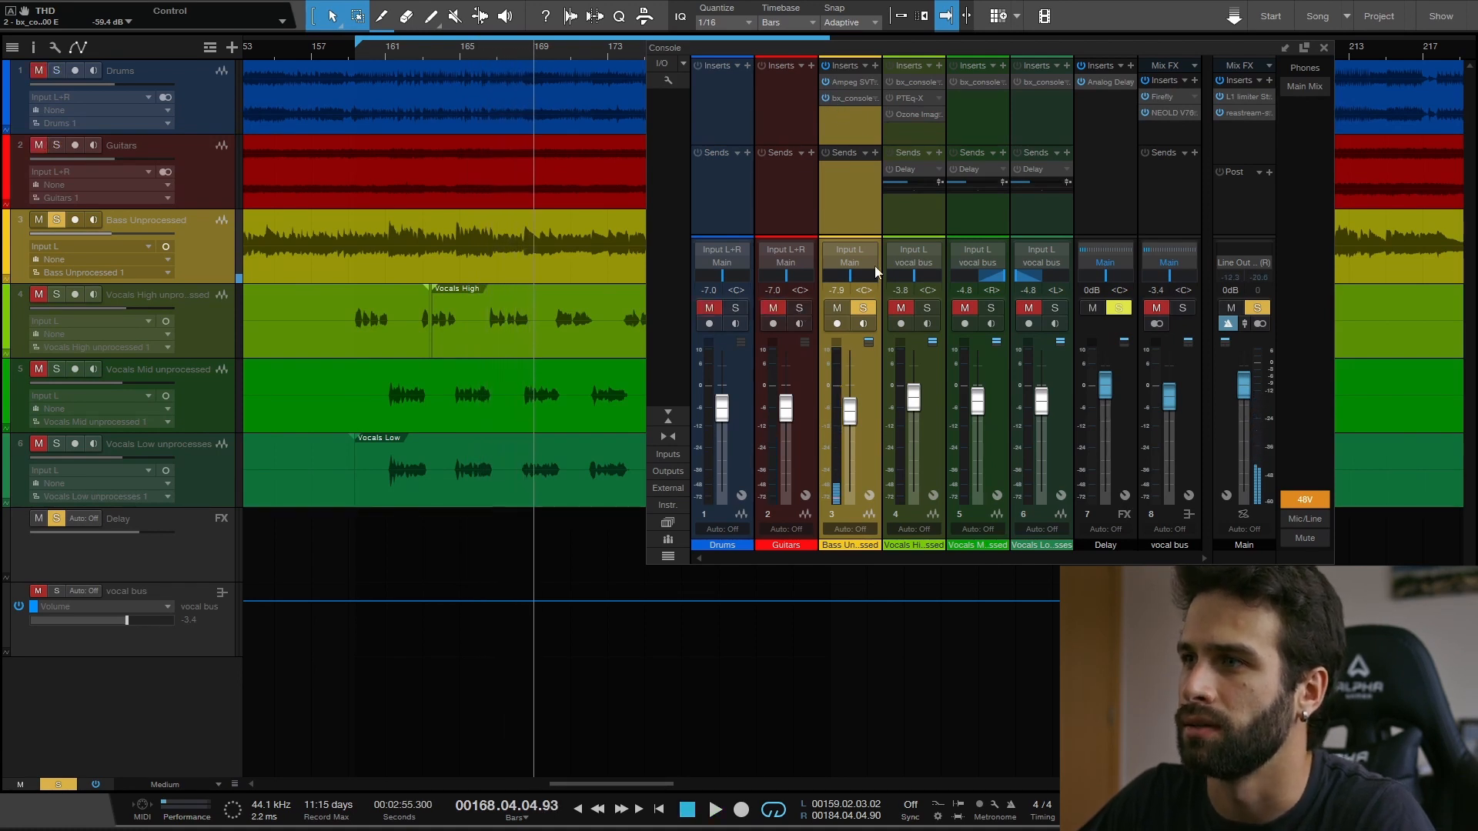
left_click(471, 52)
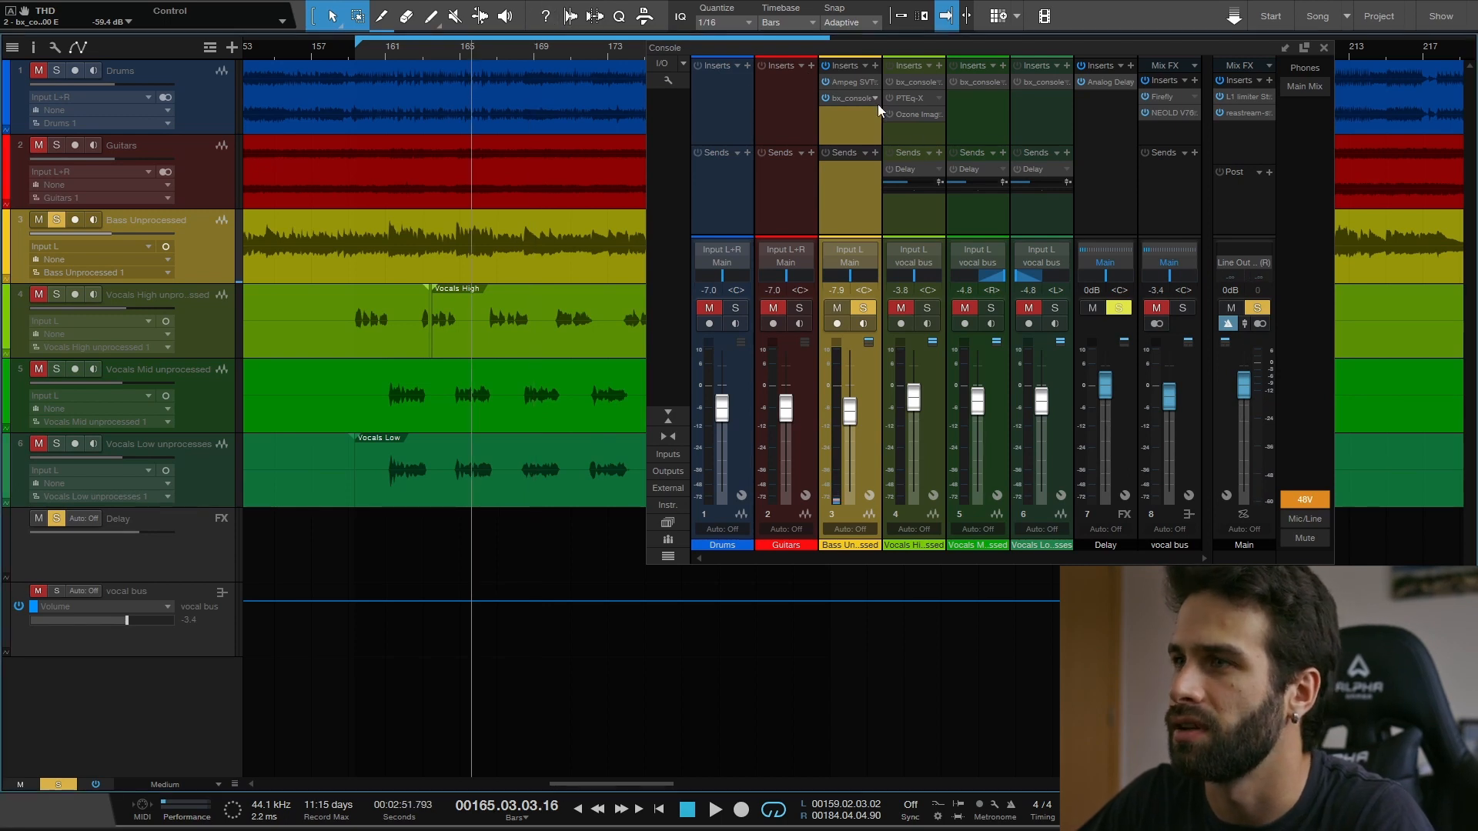
key("space")
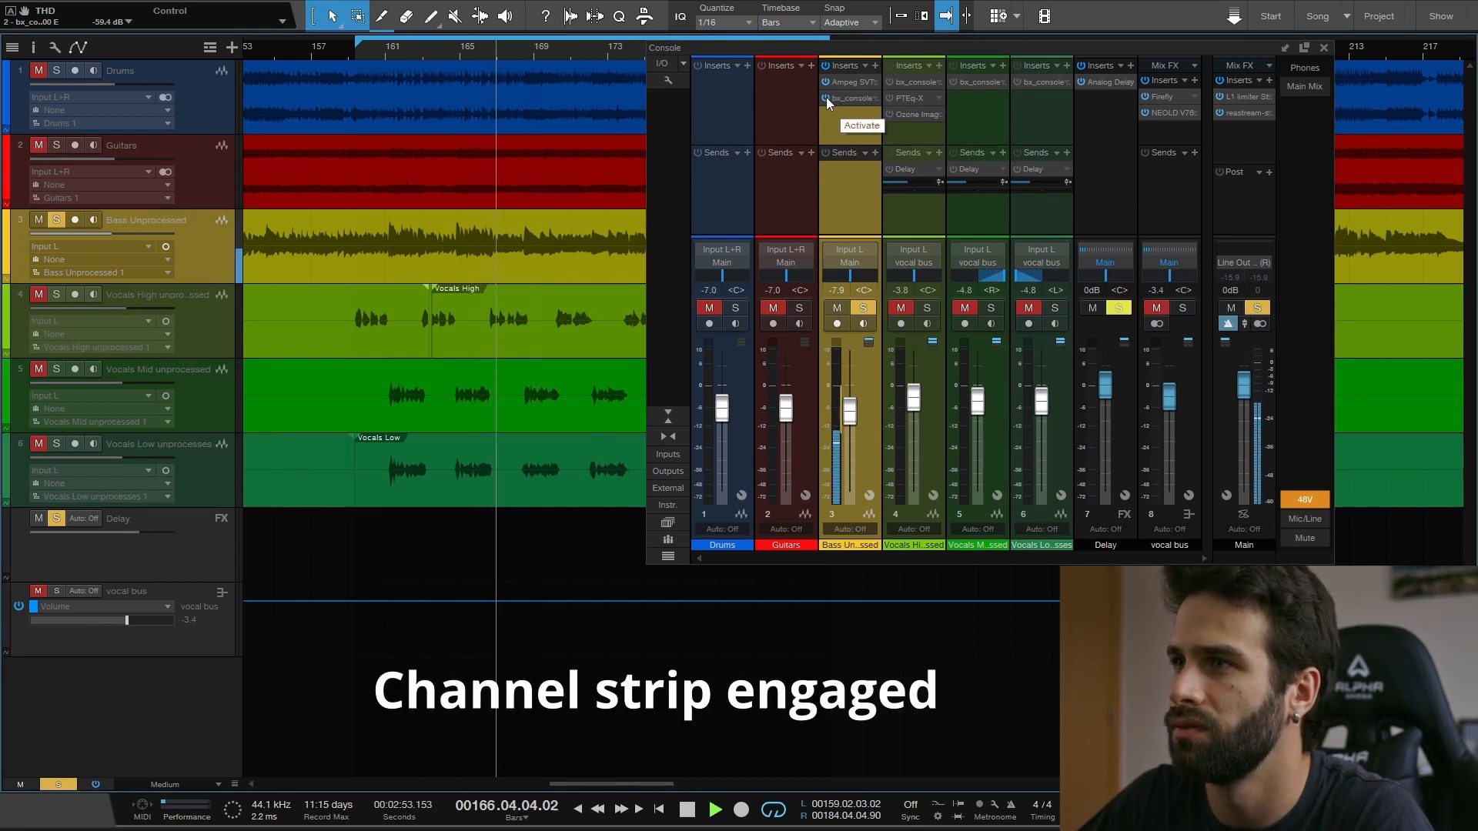
left_click(825, 97)
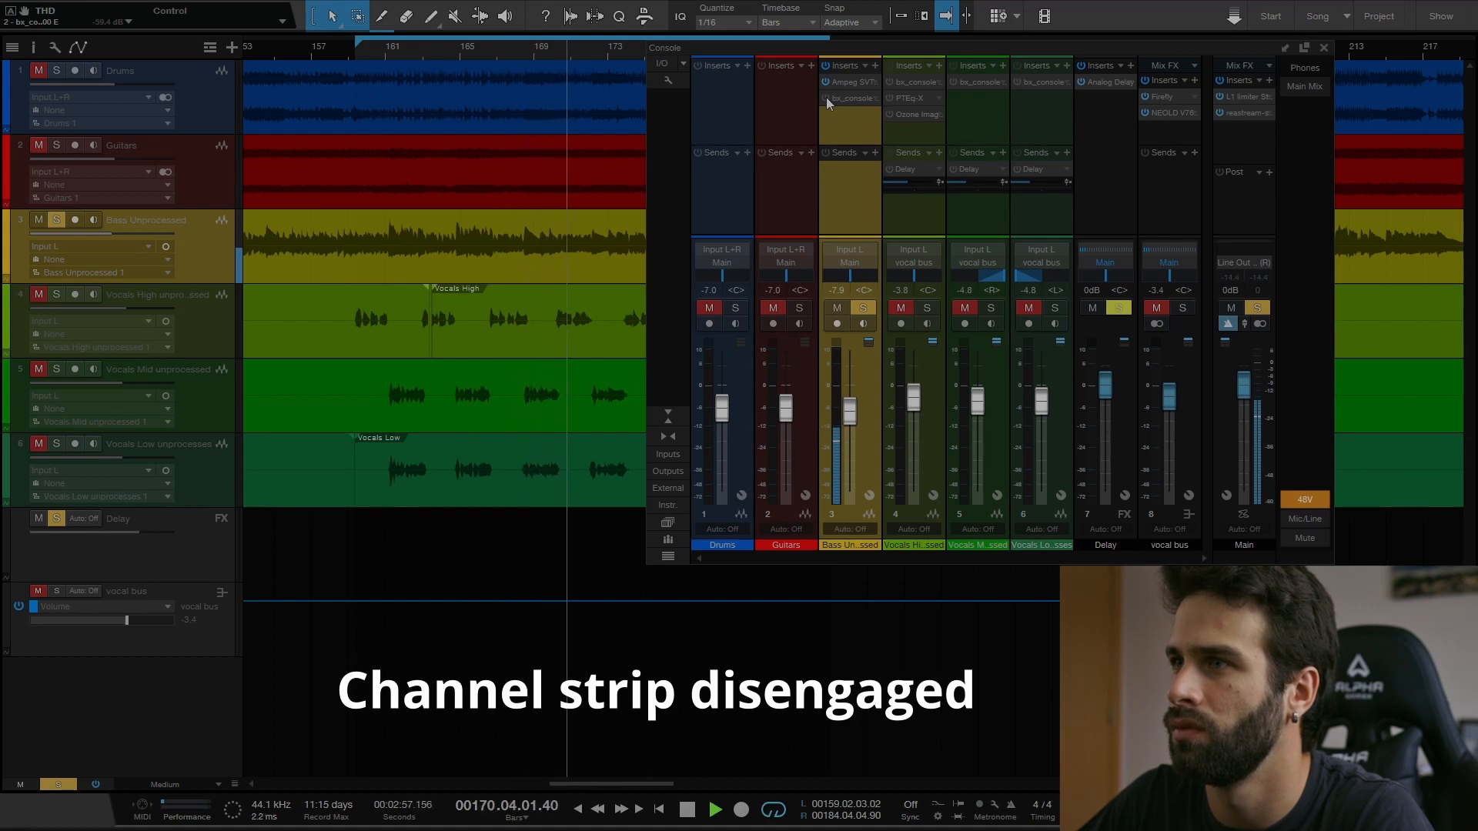
left_click(825, 97)
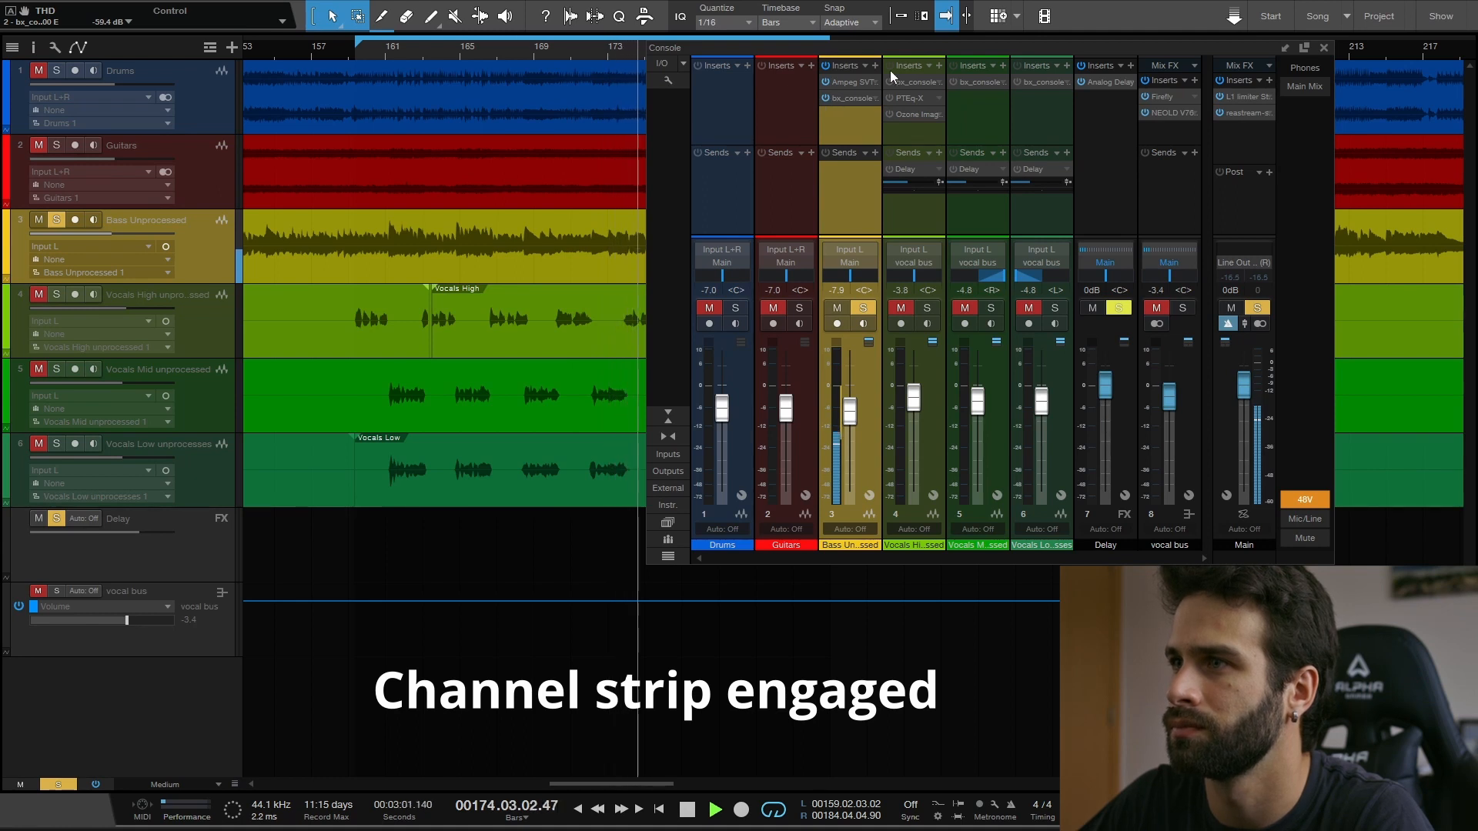
key("space")
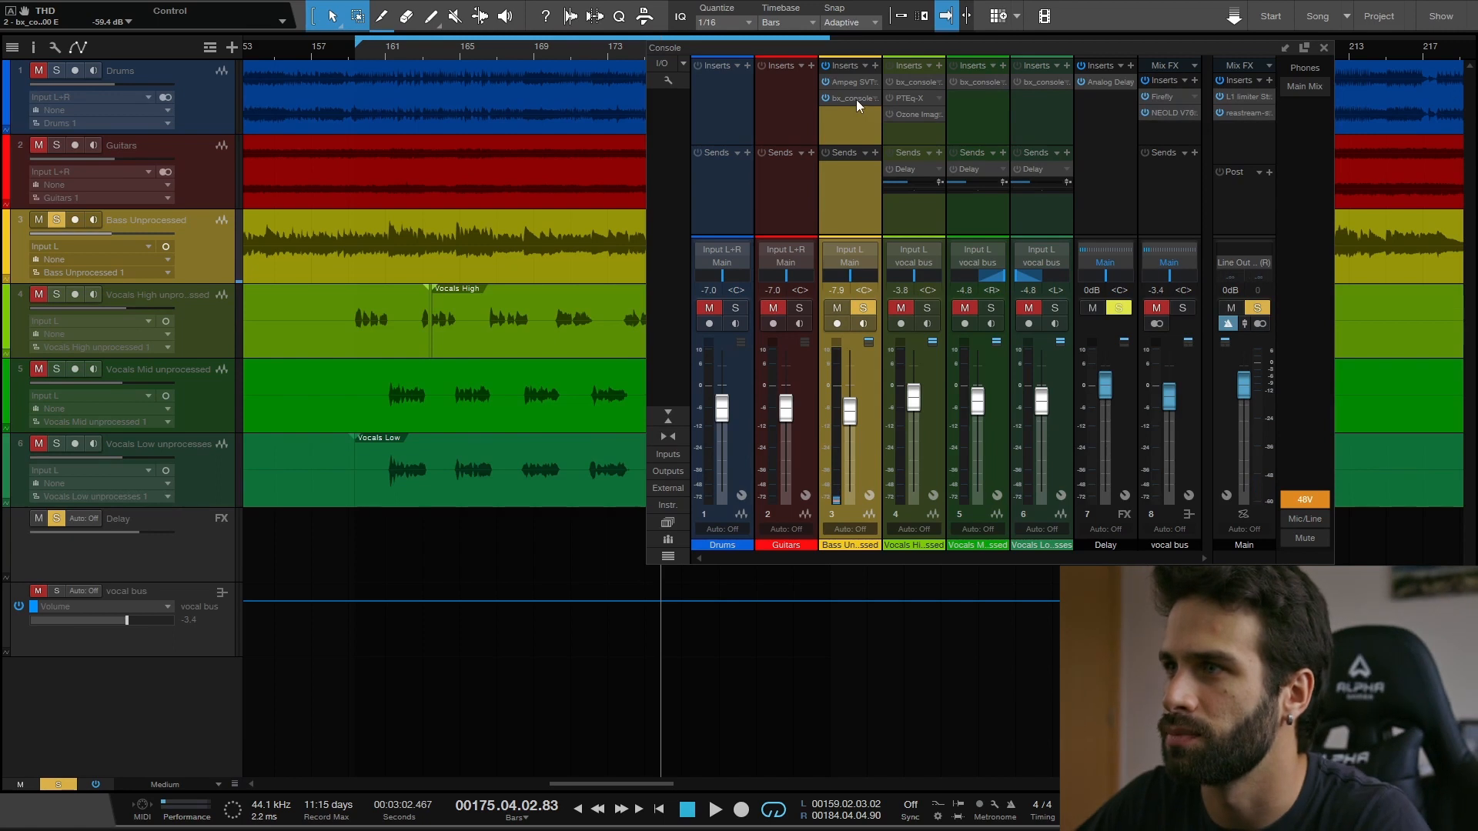
- Open the bass channel's bx_console SSL 4000 E plug-in and play the soloed bass from bar 159
left_click(856, 100)
left_click_drag(870, 52, 1008, 20)
left_click(355, 56)
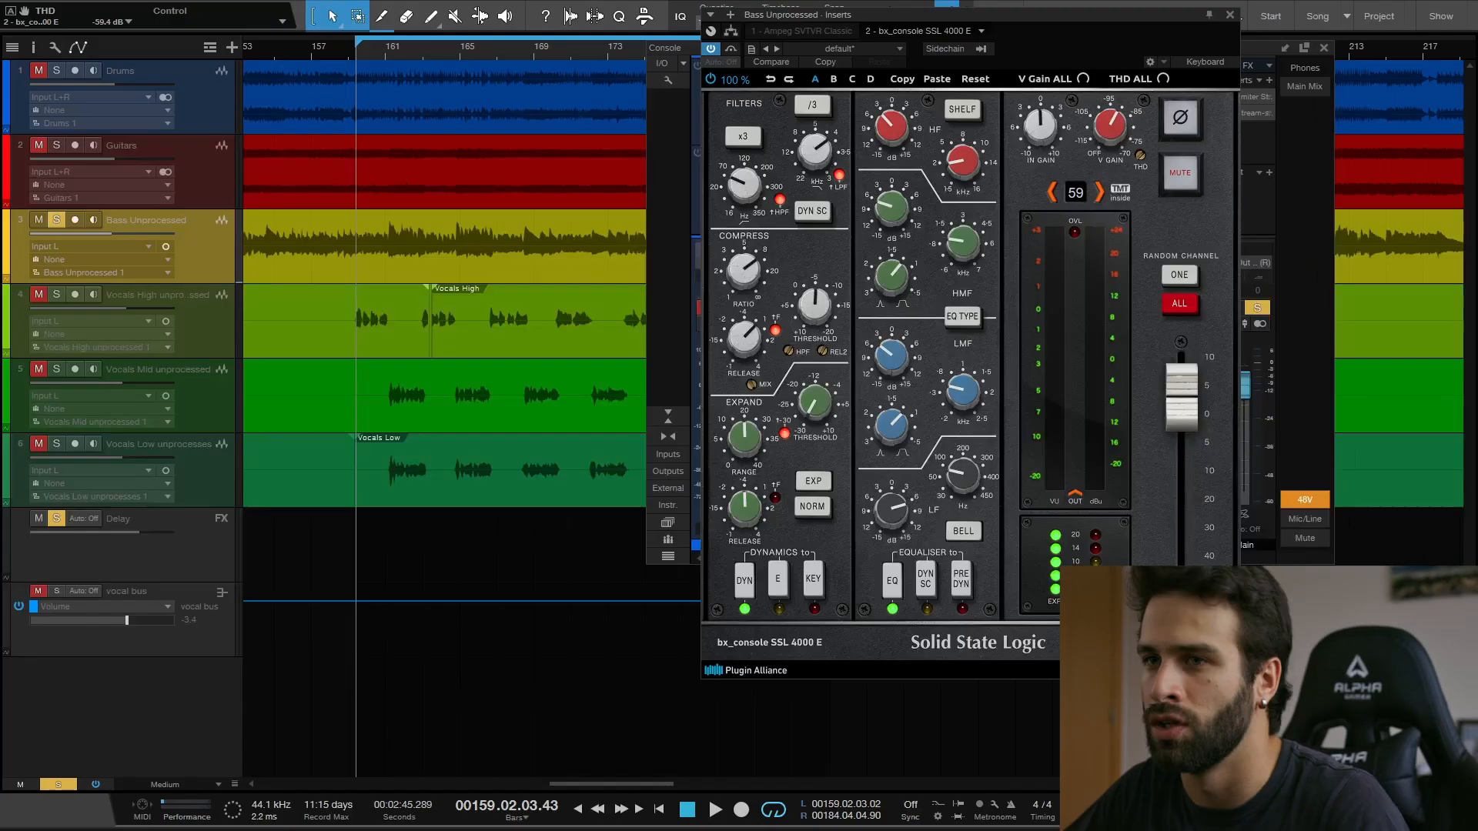
left_click_drag(1096, 16, 942, 13)
key("space")
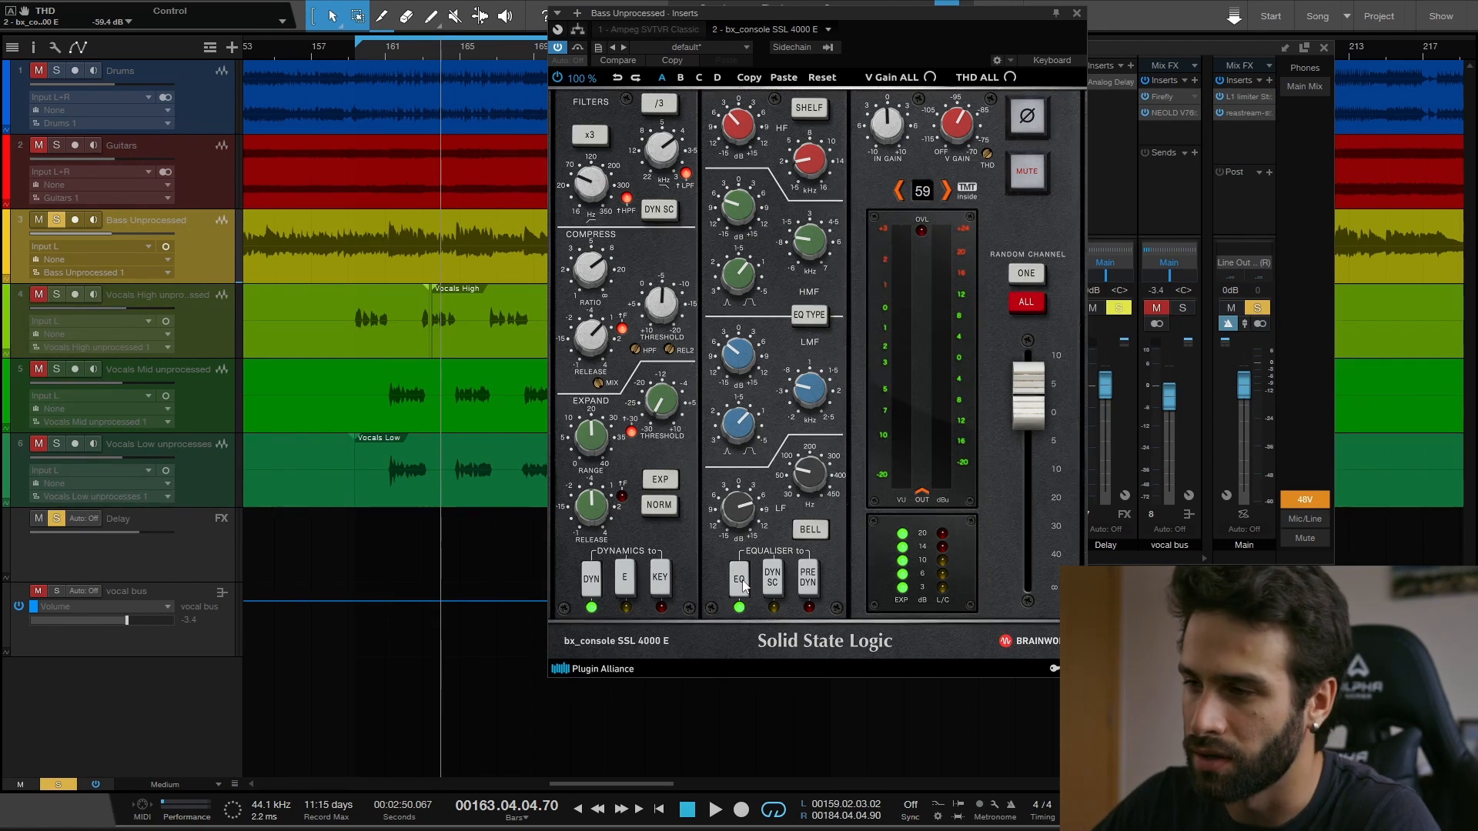
- Replay the bass from bar 159 while switching the bx_console SSL 4000 E equaliser off and back on to compare
left_click(360, 55)
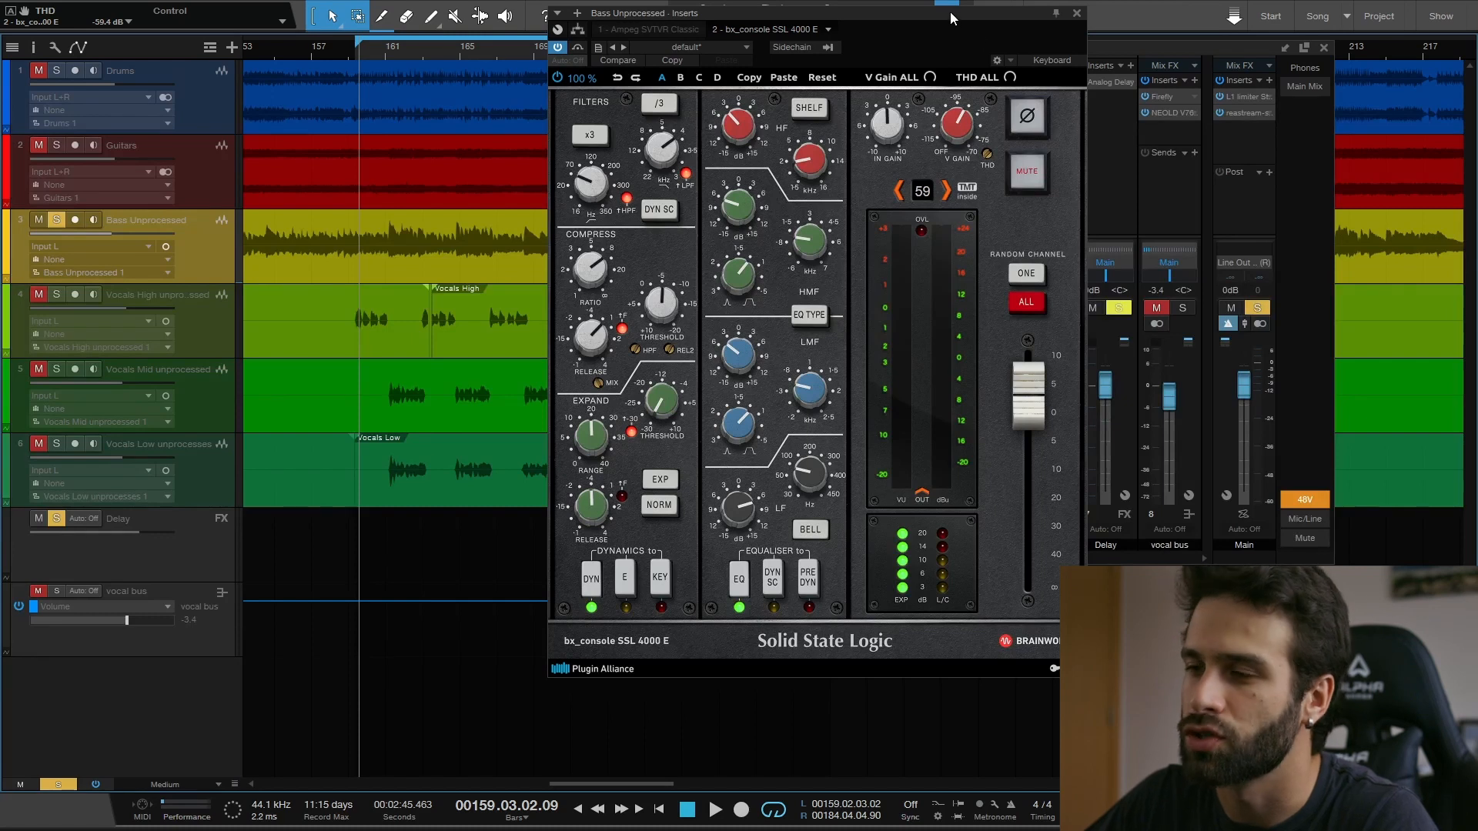
left_click_drag(949, 11, 963, 20)
key("space")
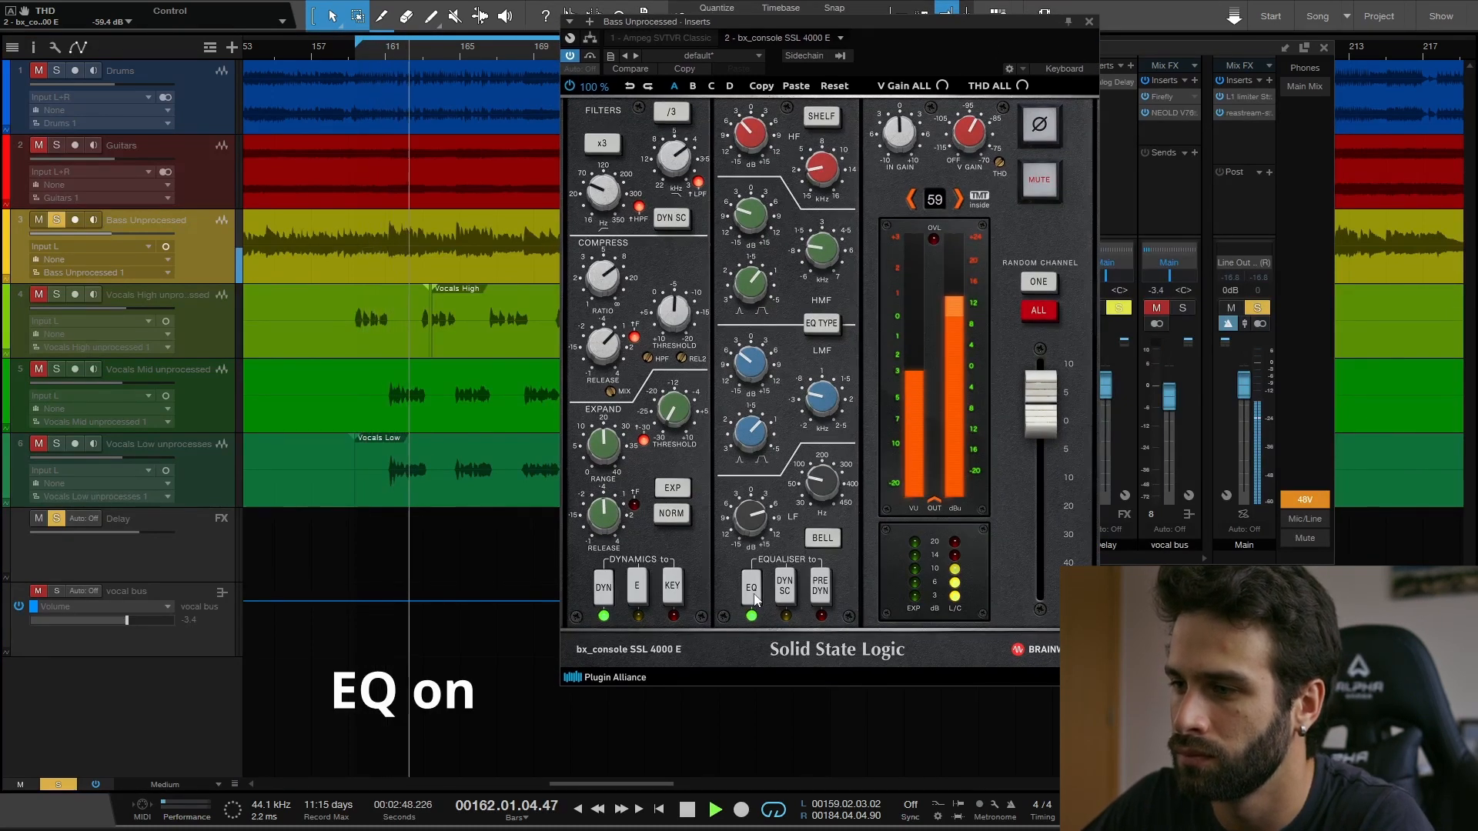
left_click(754, 598)
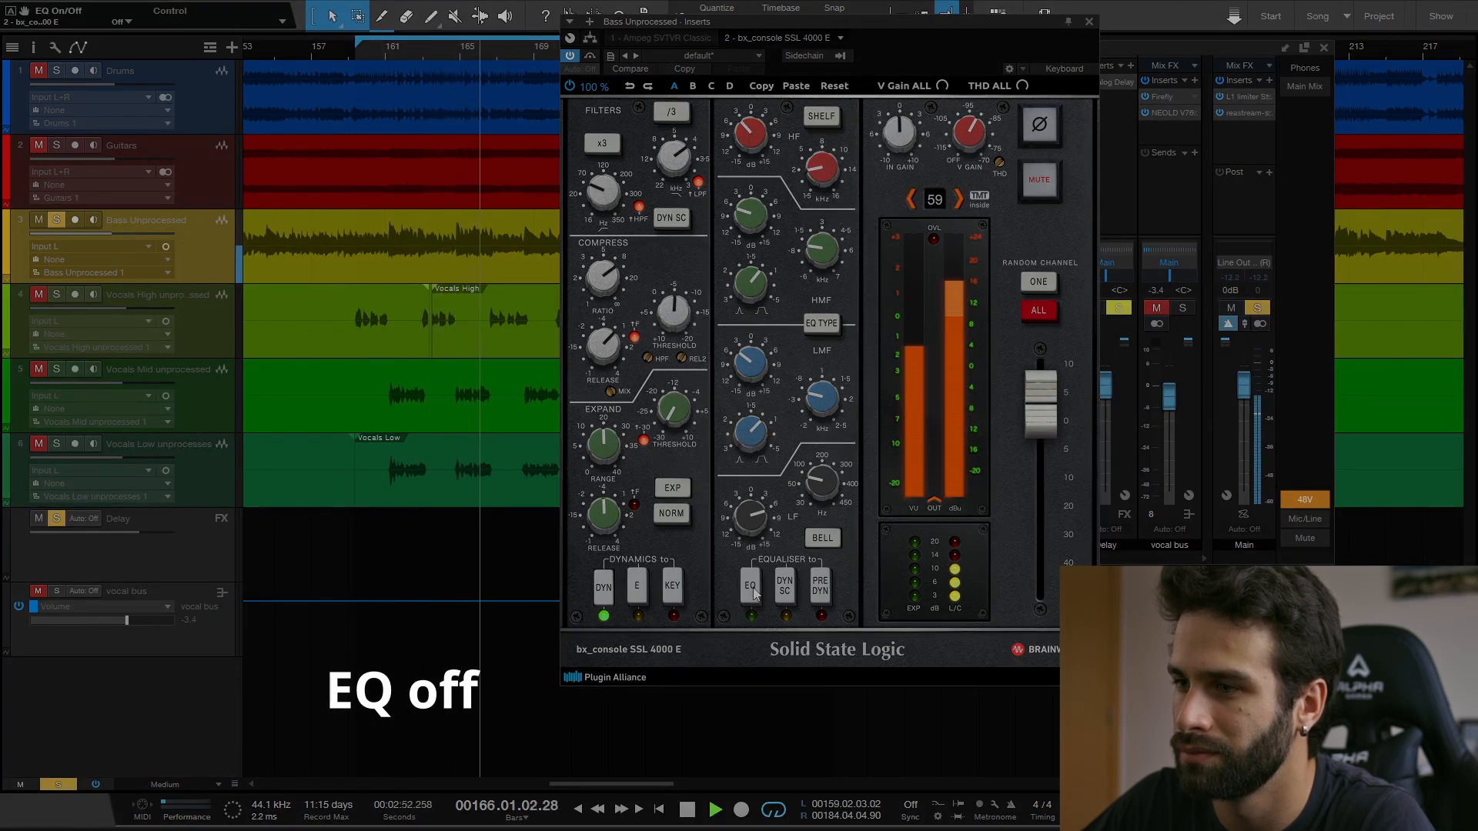
left_click(753, 590)
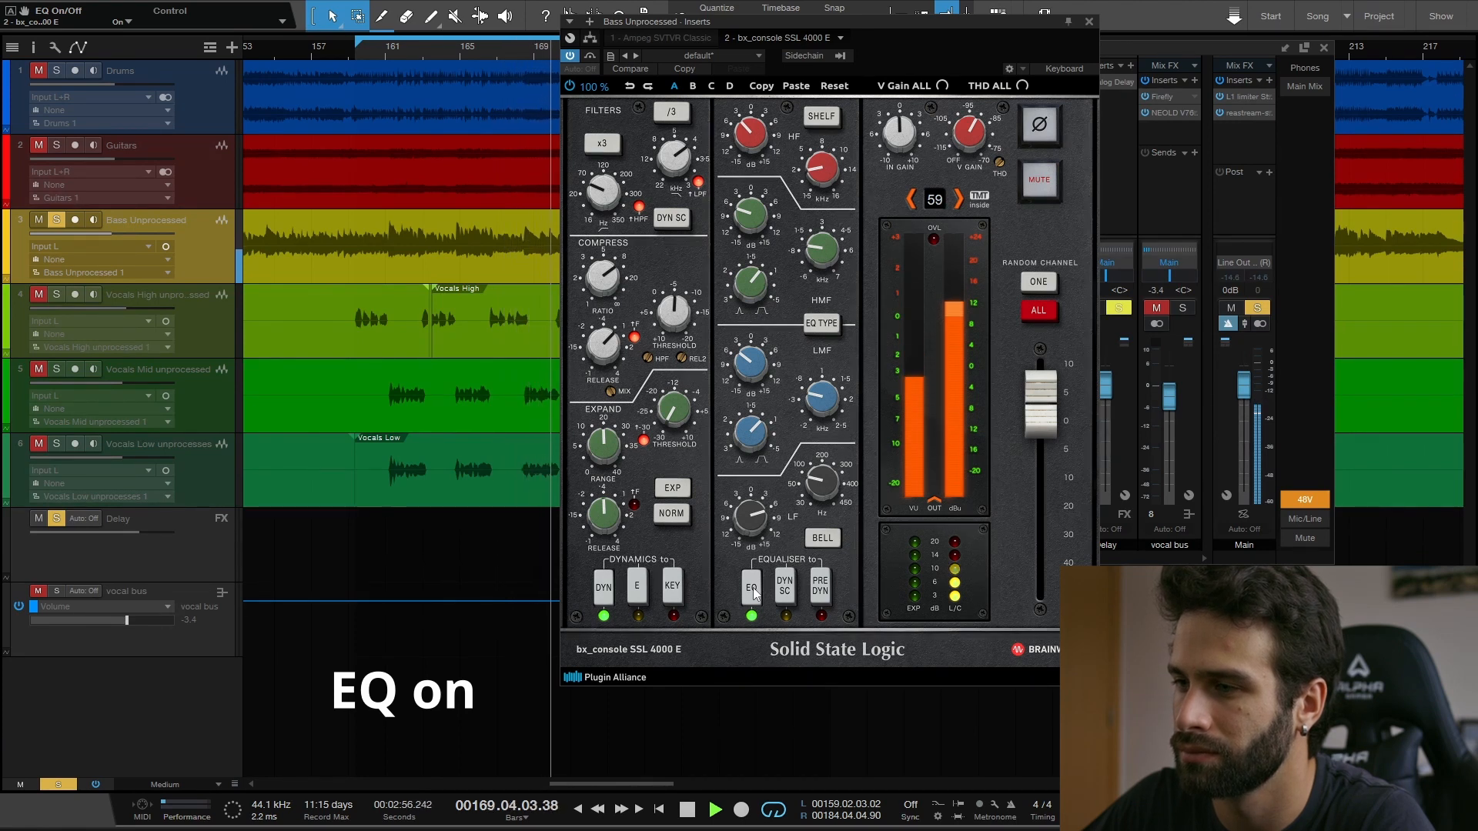
key("space")
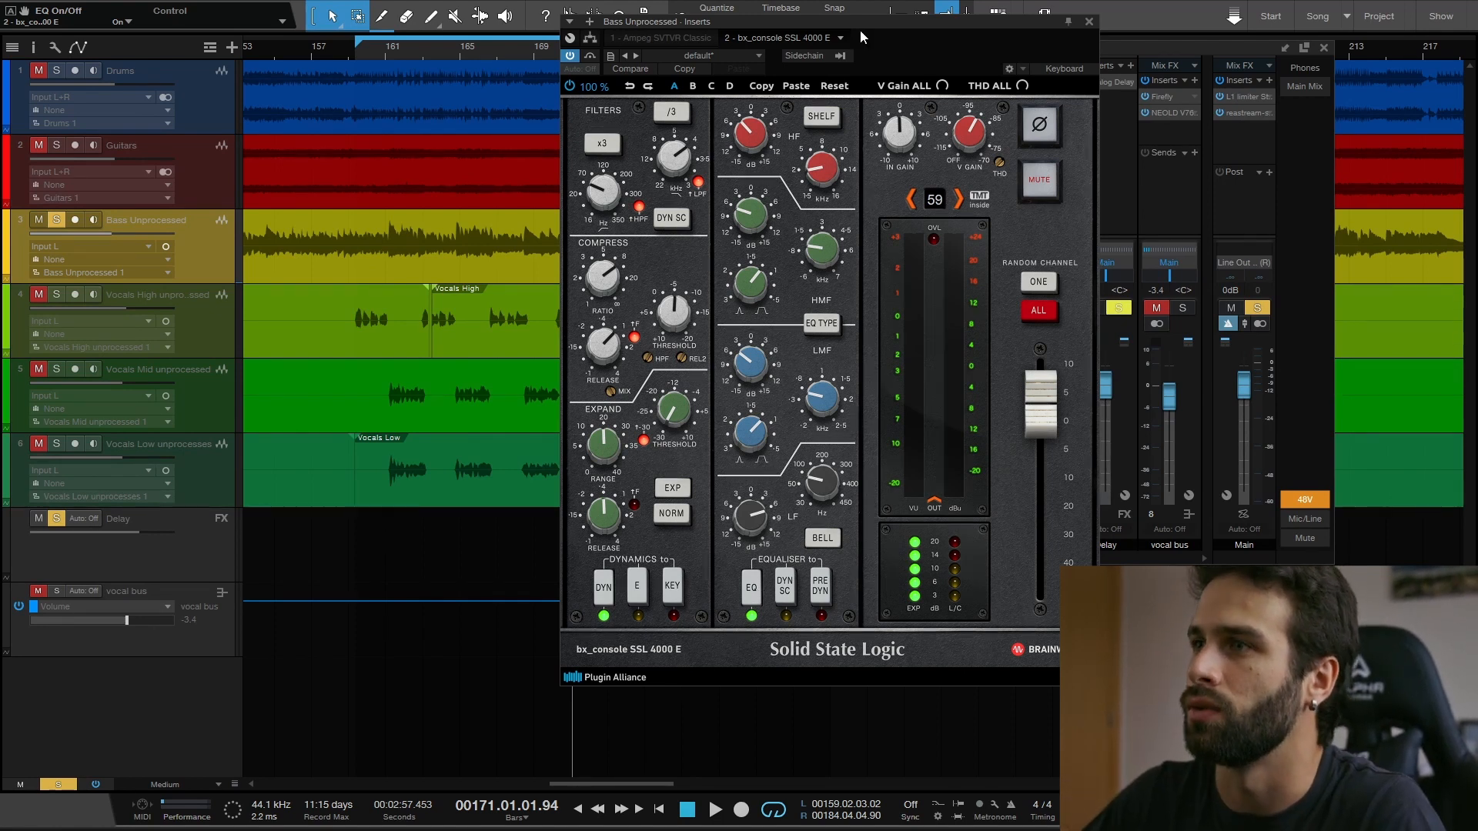
left_click_drag(883, 20, 811, 31)
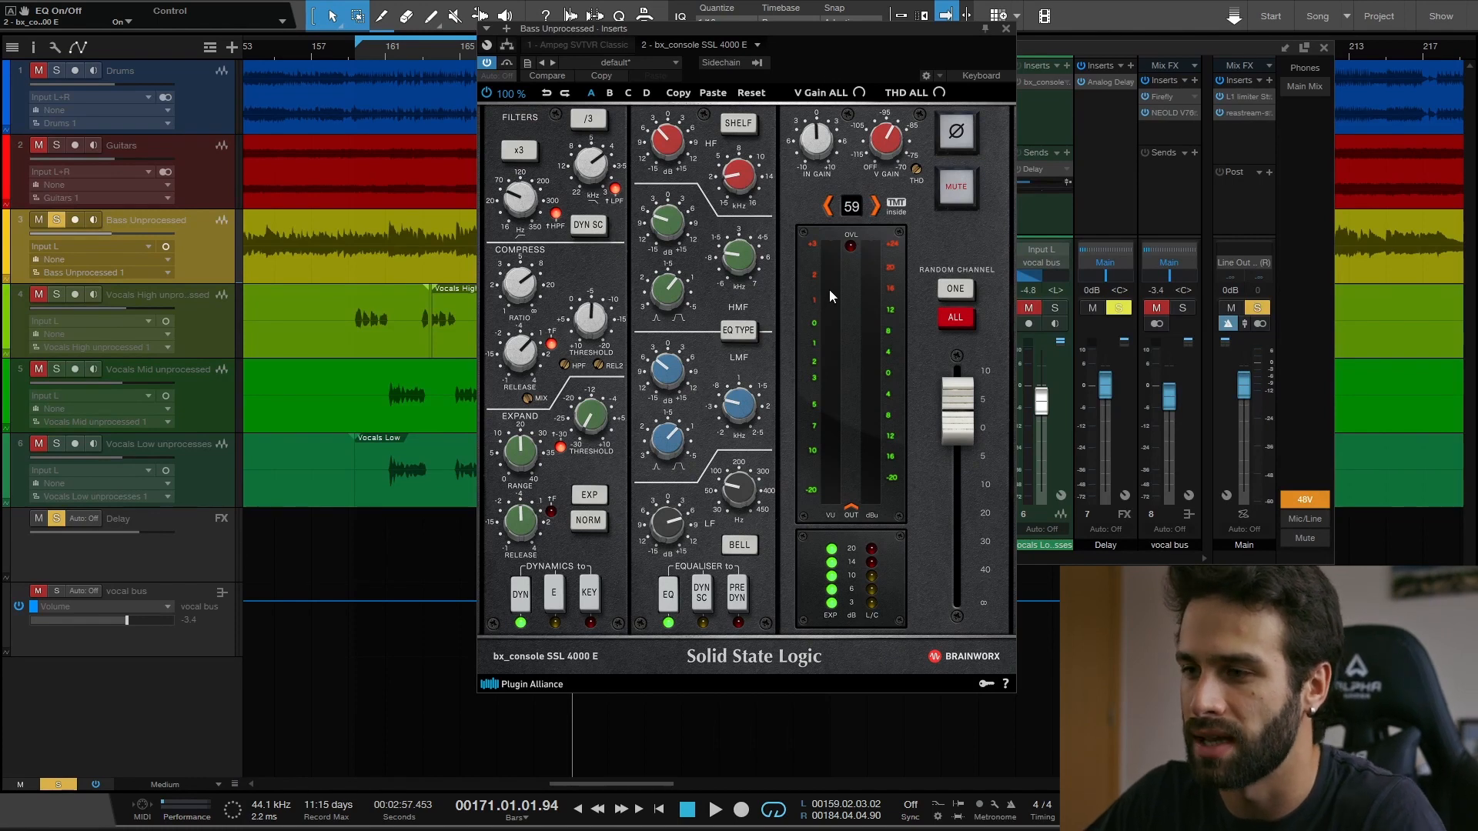
- Close the bass plug-in window and solo the Vocals High channel in place of the bass
left_click_drag(797, 28, 872, 55)
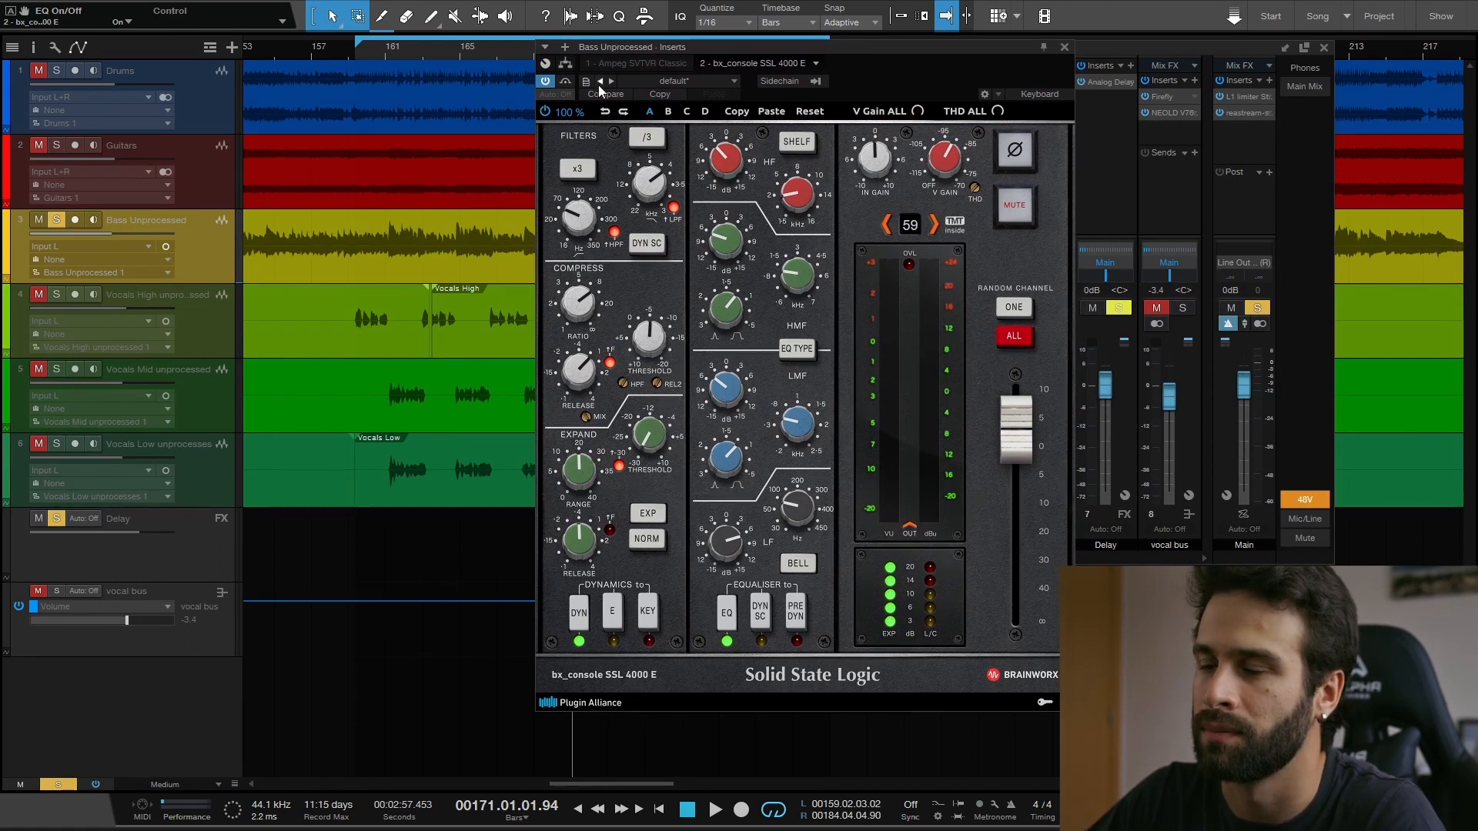
left_click(1065, 48)
left_click(867, 307)
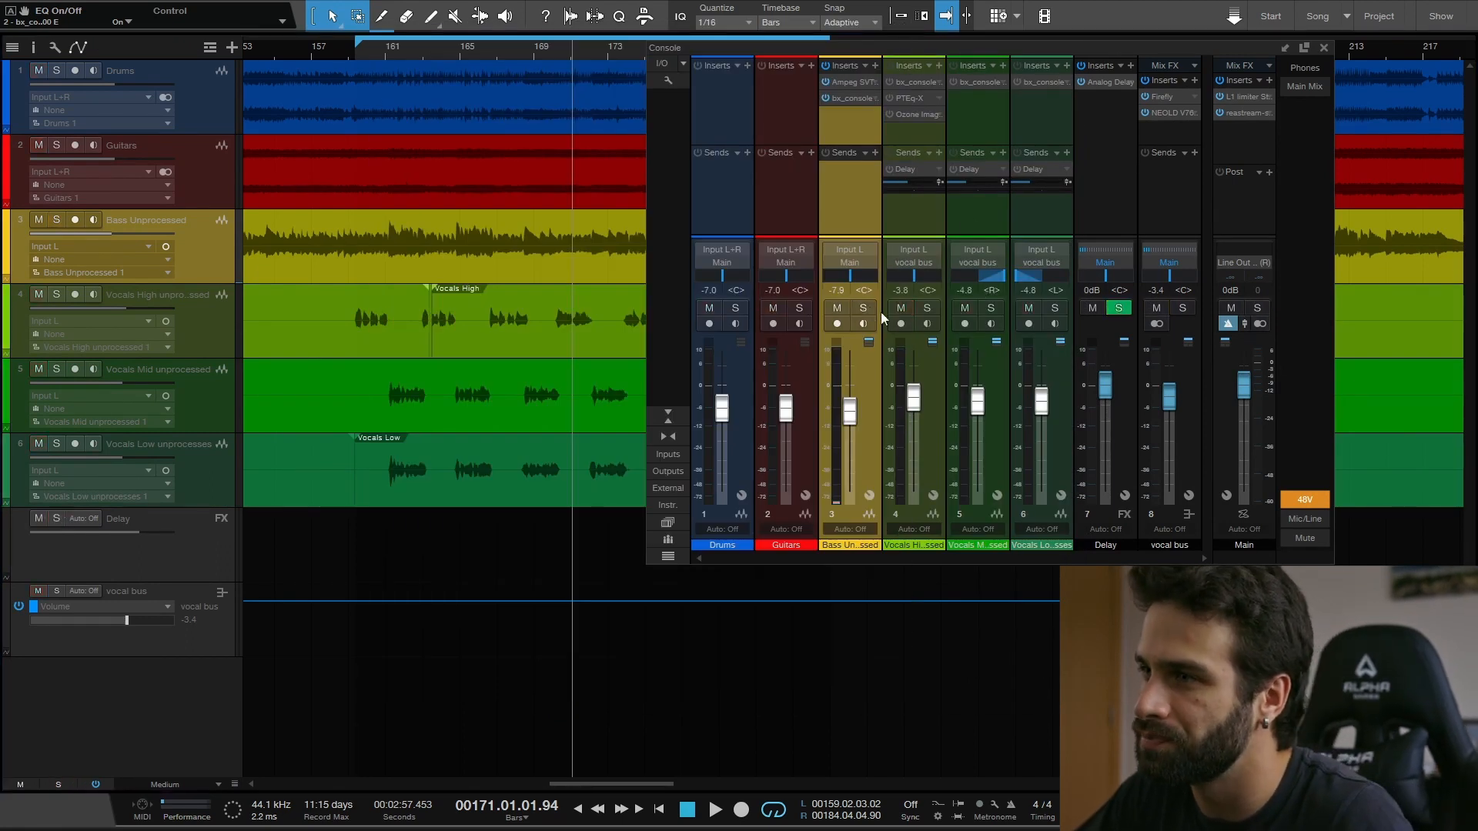
left_click(928, 308)
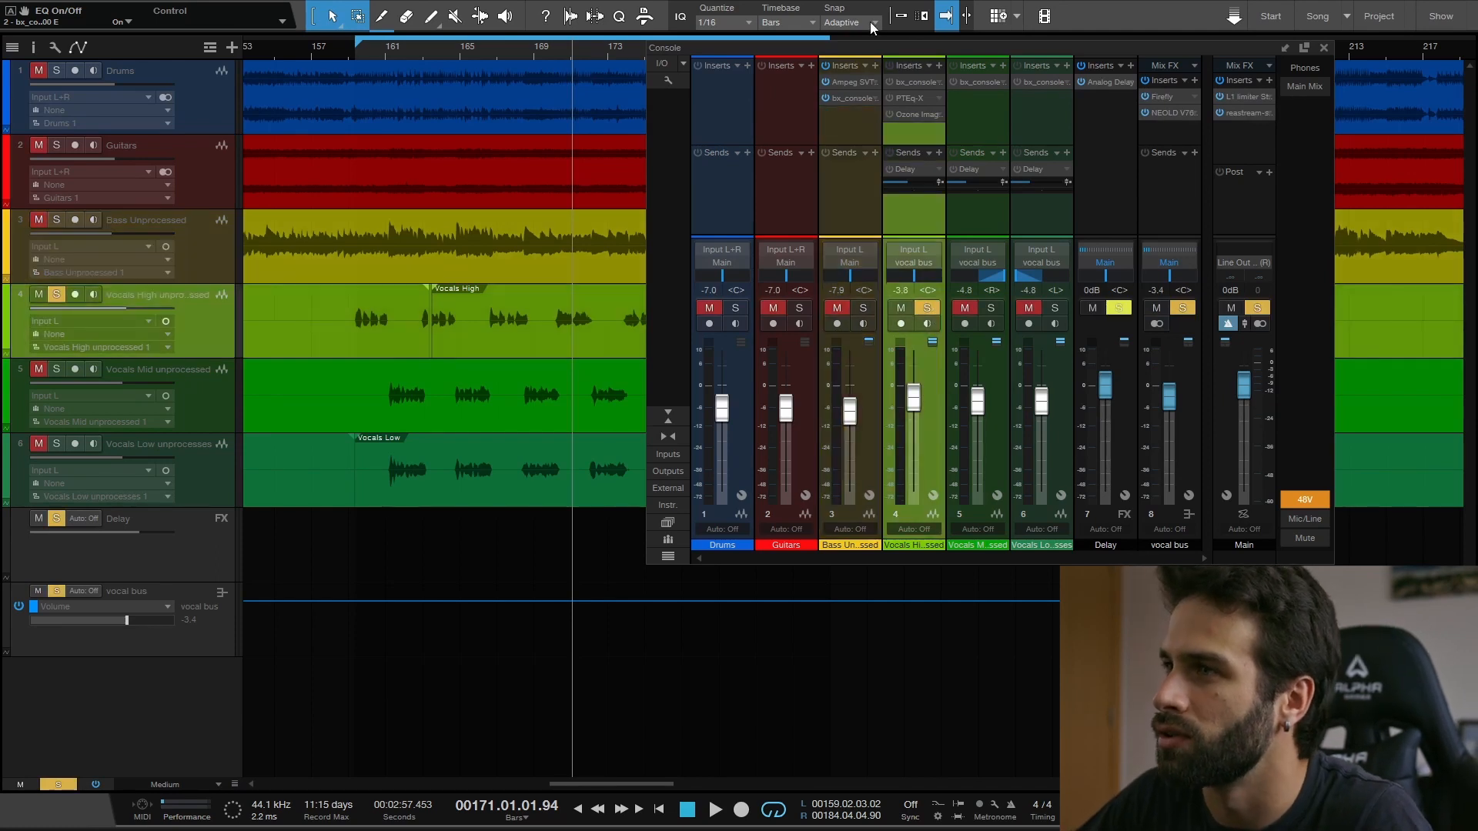
left_click_drag(967, 45, 821, 18)
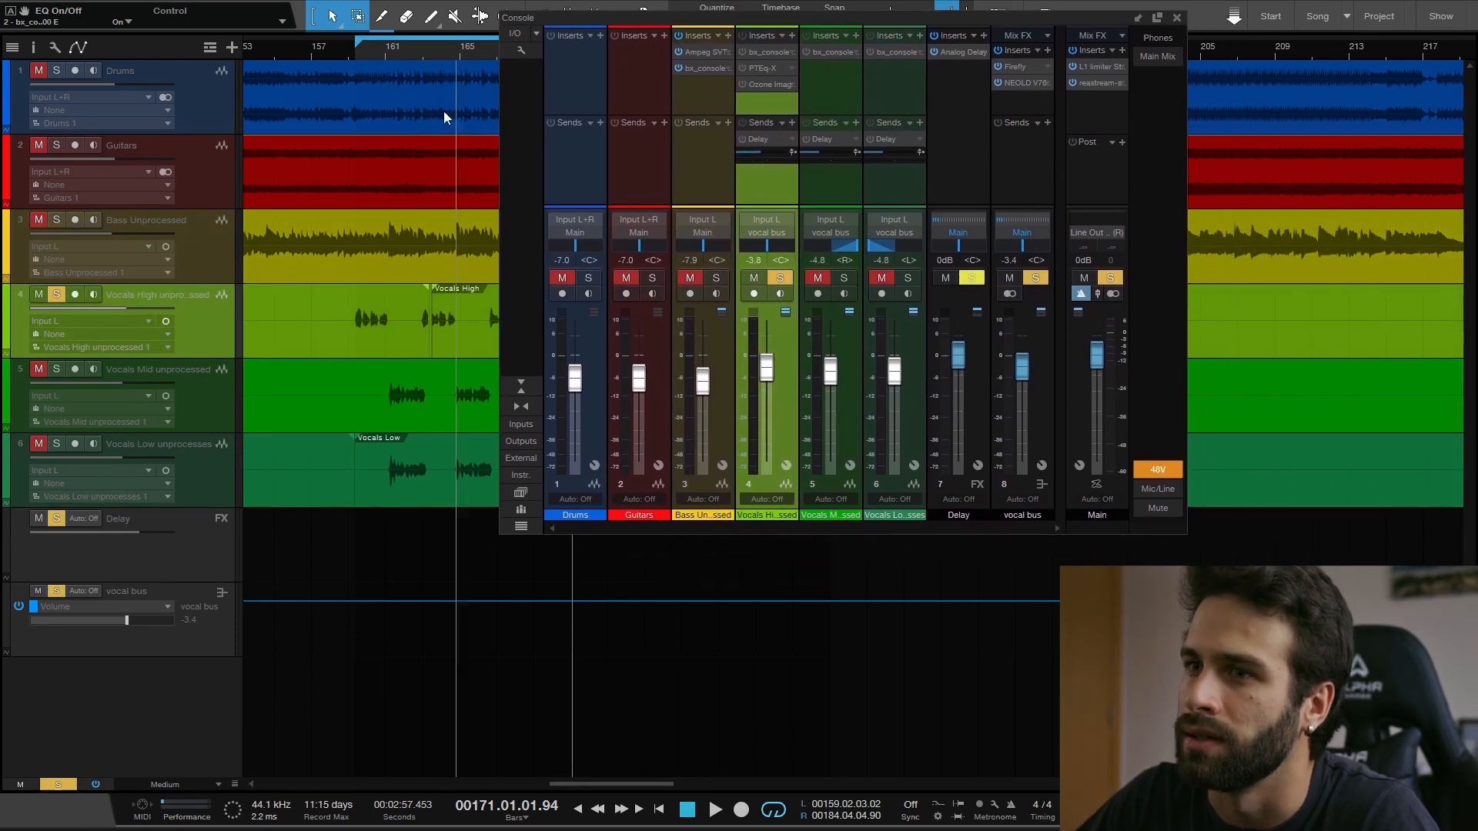
- Raise the Vocals High fader to about +3.9 dB and play the soloed vocal with its bx_console insert bypassed
left_click_drag(767, 369, 769, 343)
key("space")
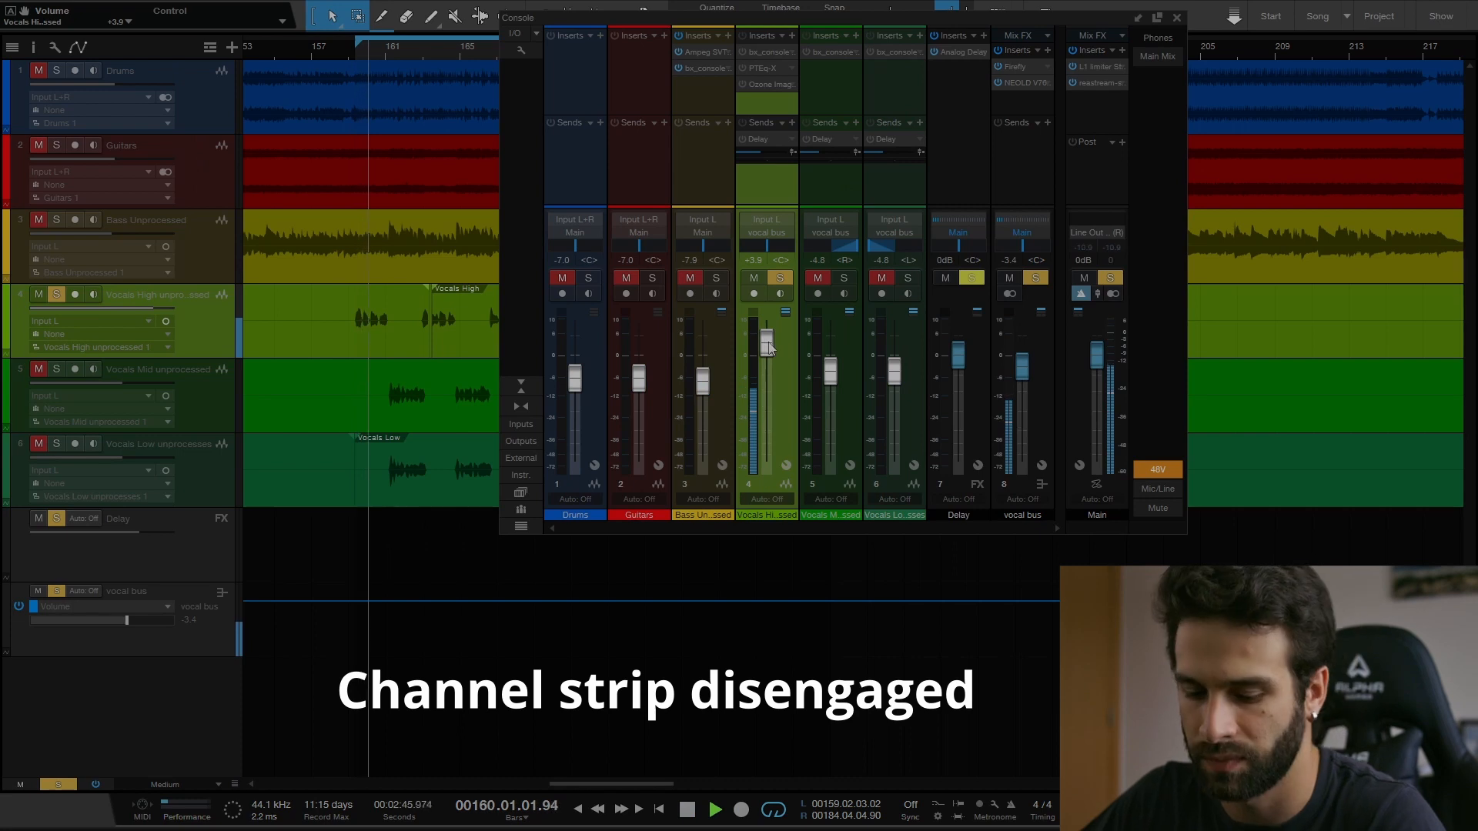
key("space")
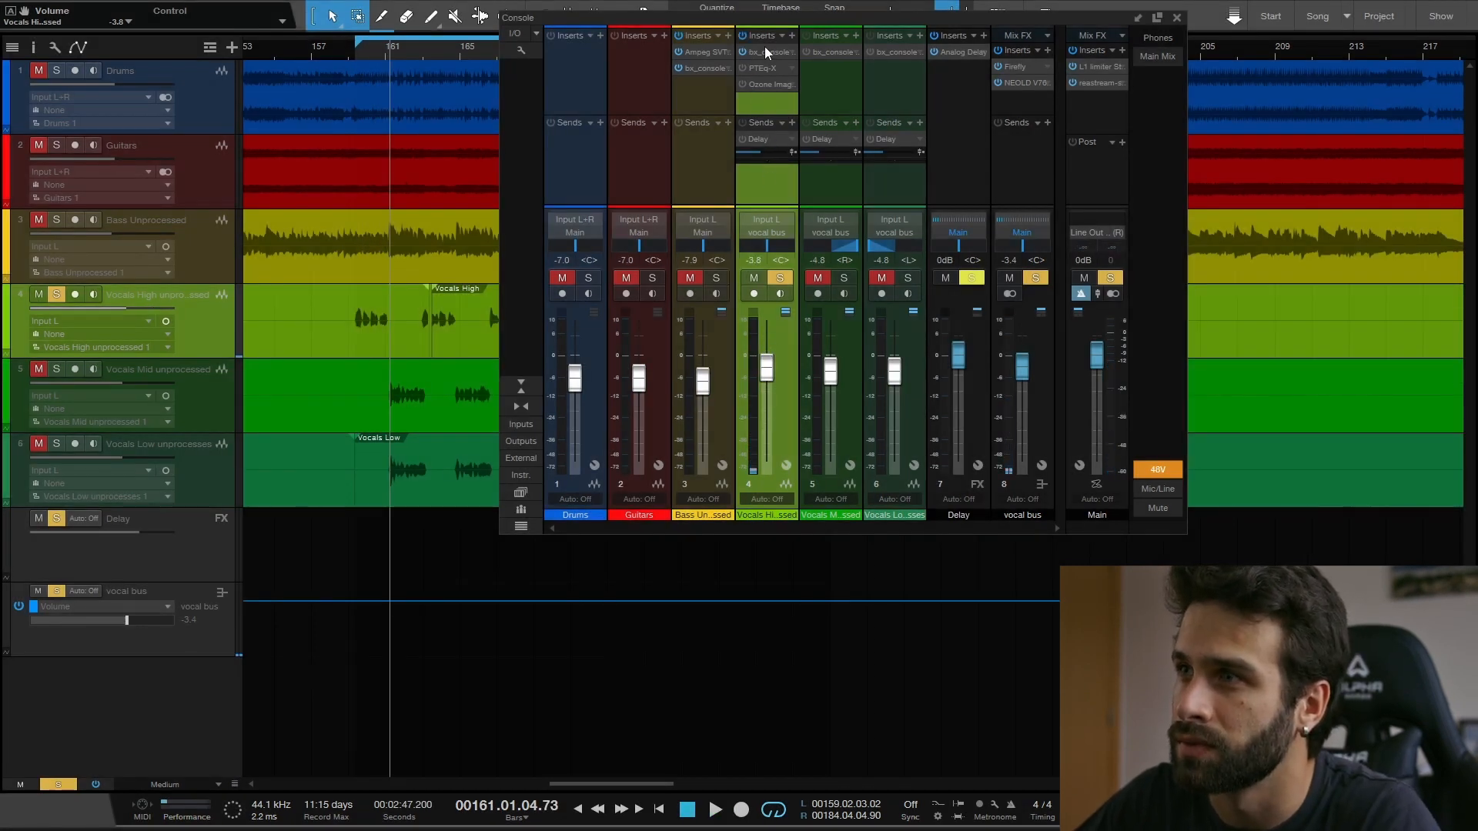
- Replay the soloed high vocals from bar 159 with the bx_console insert engaged
left_click(350, 54)
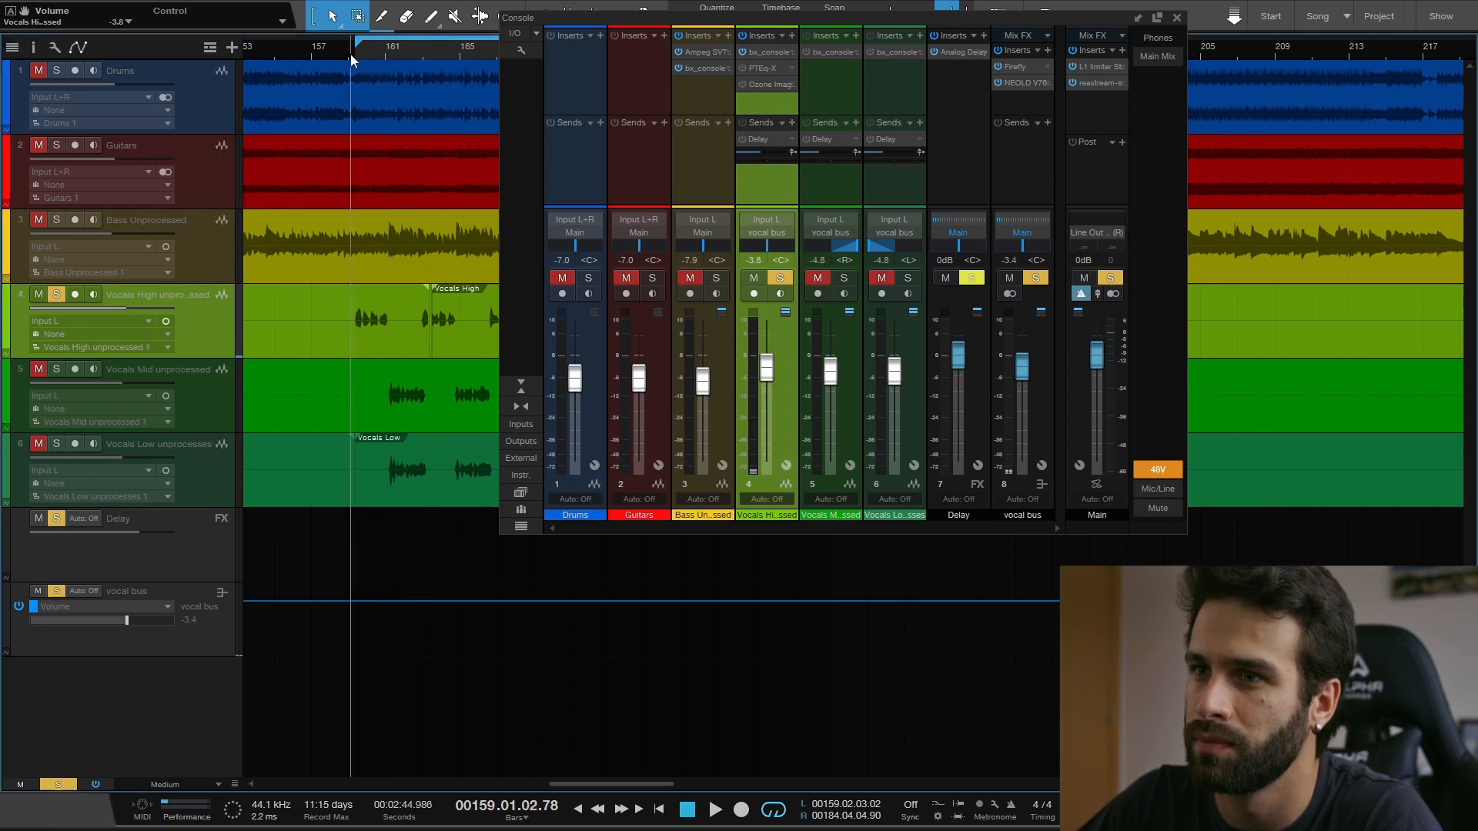
key("space")
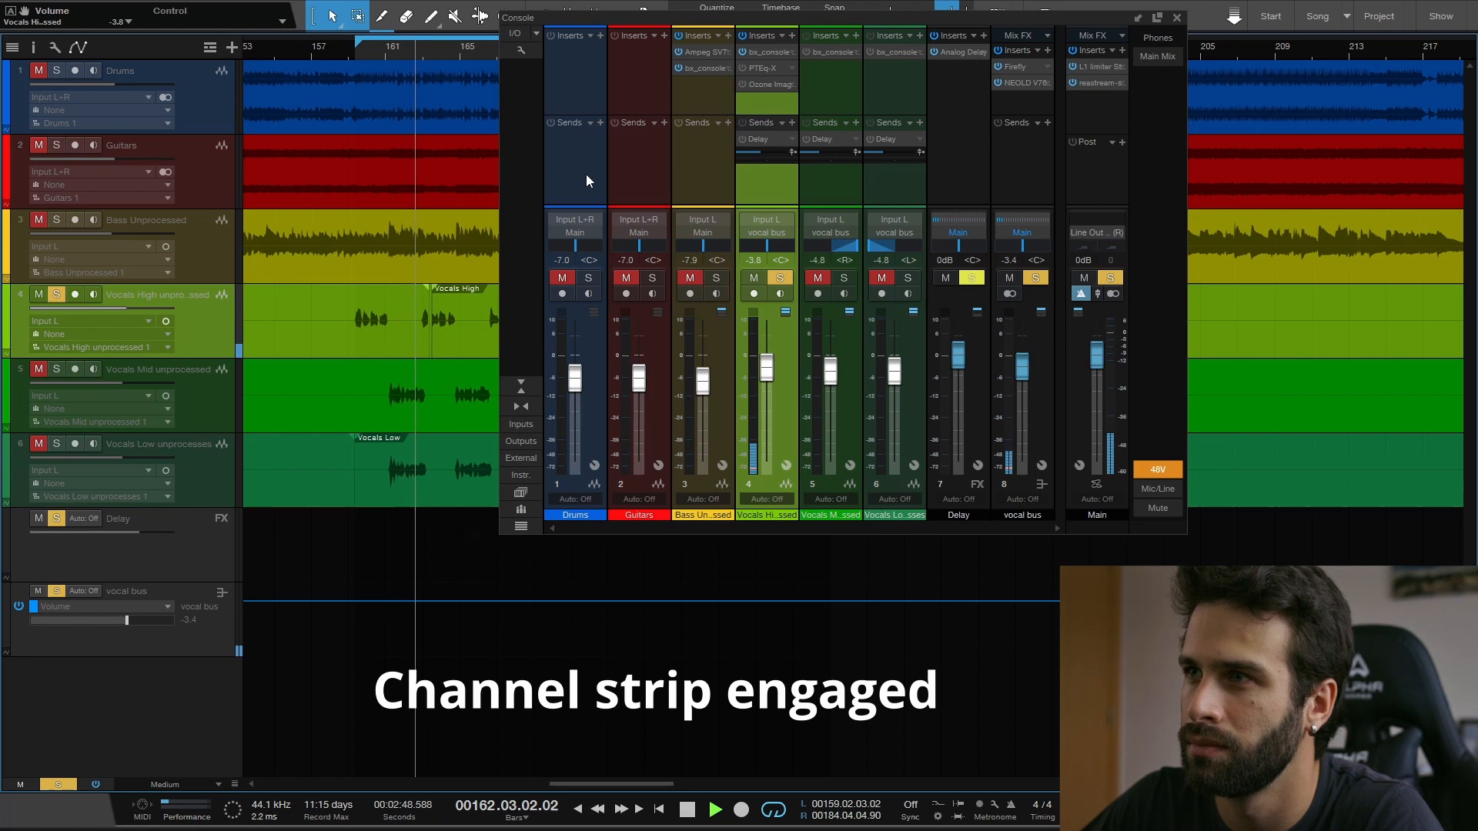
key("space")
- Open the Vocals High channel's bx_console SSL 4000 E plug-in and return the playback position to bar 159
double_click(765, 51)
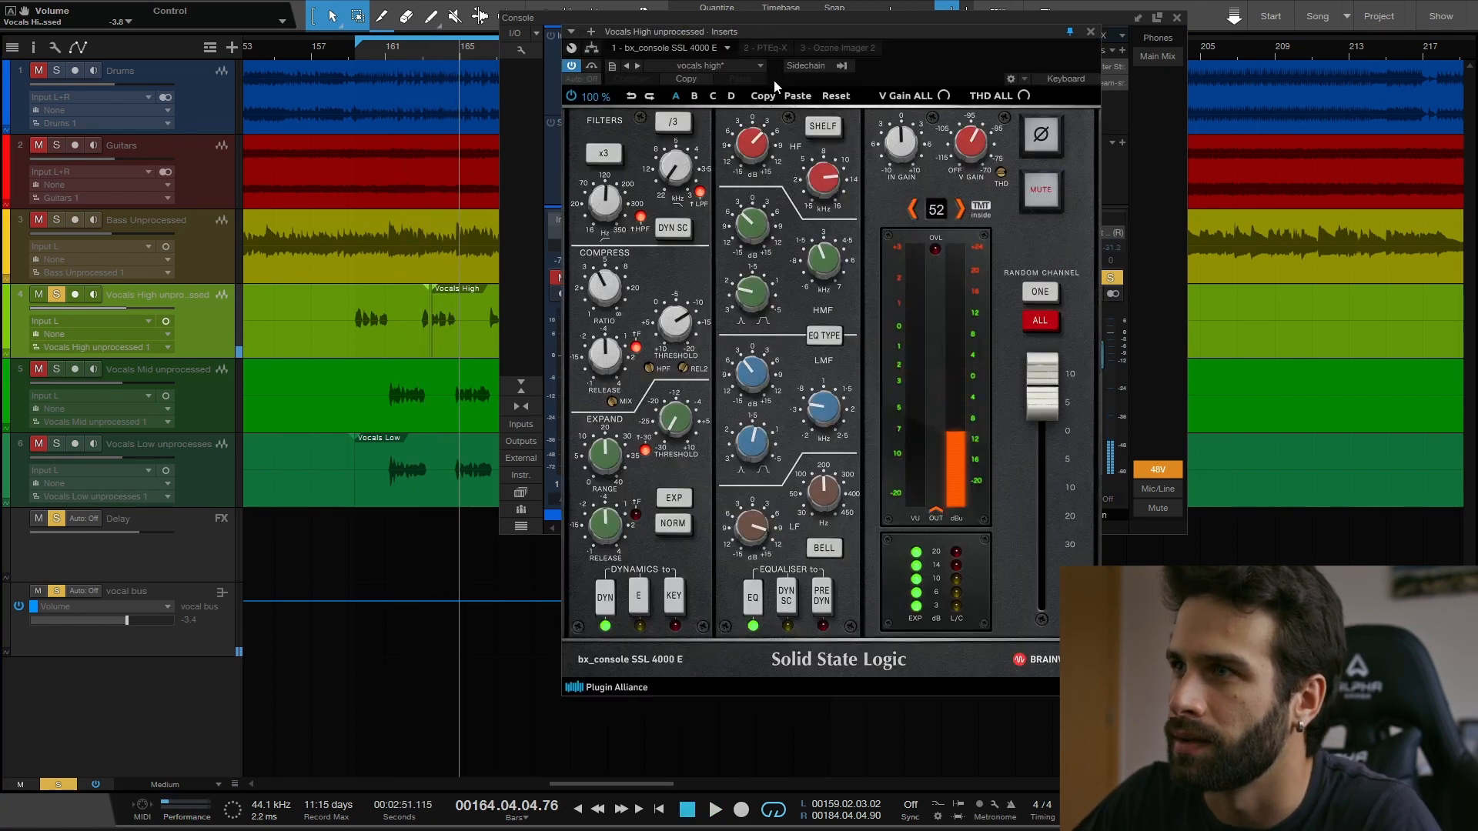
left_click_drag(800, 34, 751, 18)
left_click(354, 59)
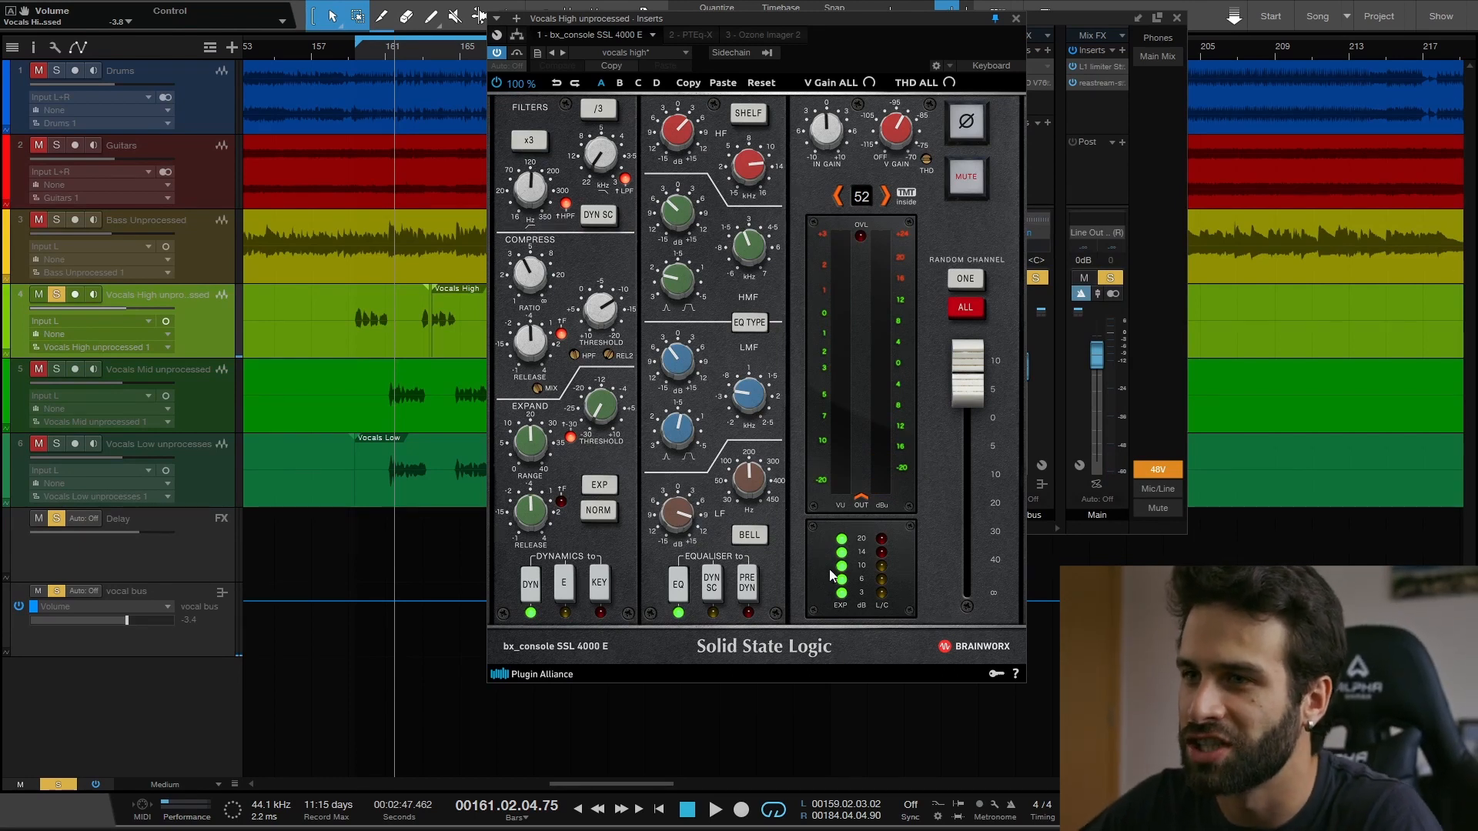
- Play the high vocals from bar 159, switching the SSL 4000 E equaliser off and back on twice to compare
left_click(357, 57)
mouse_move(742, 20)
left_mouse_down()
mouse_move(770, 2)
mouse_move(756, 14)
left_mouse_up()
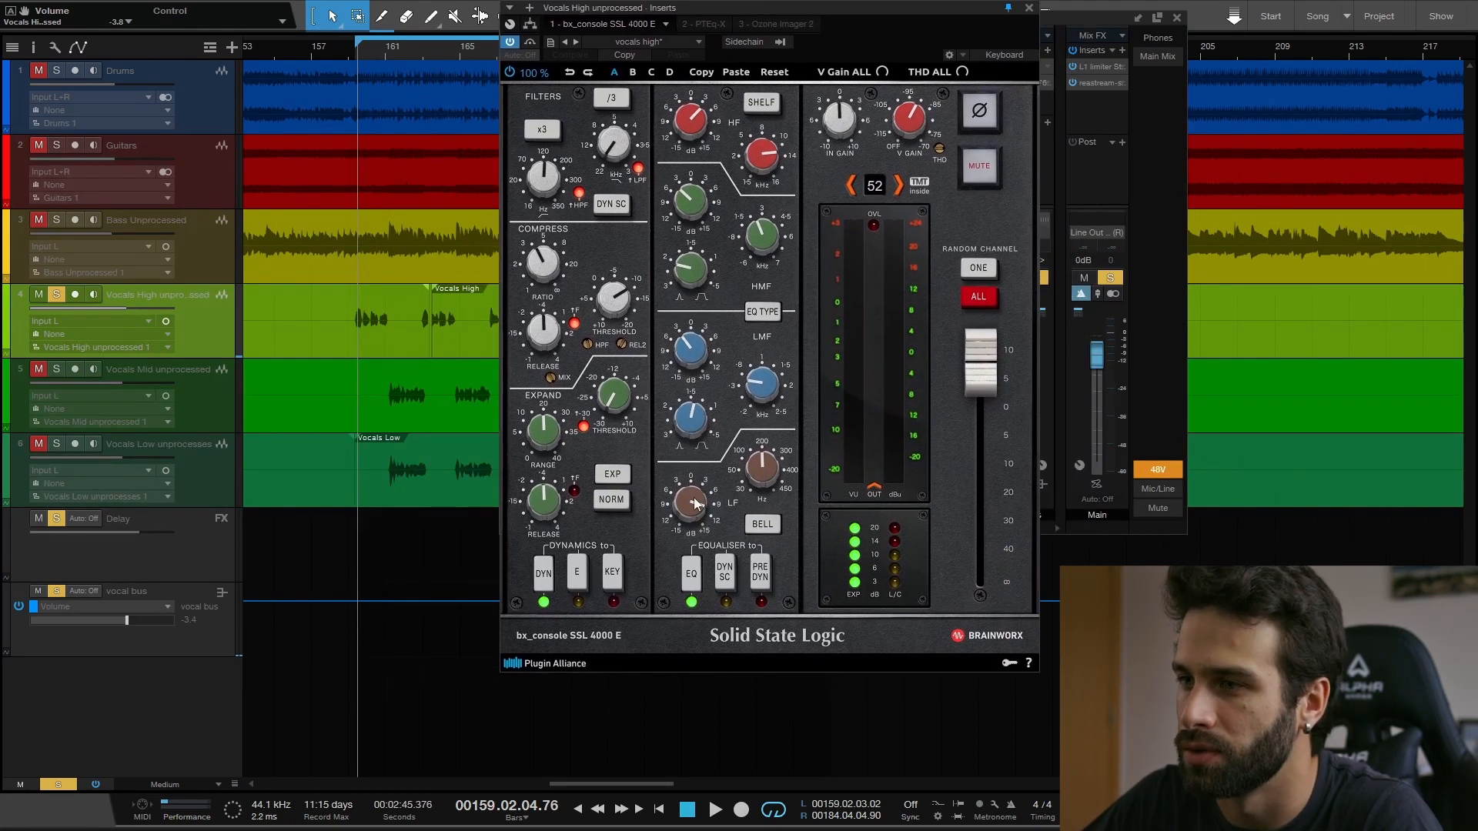
key("space")
left_click(693, 573)
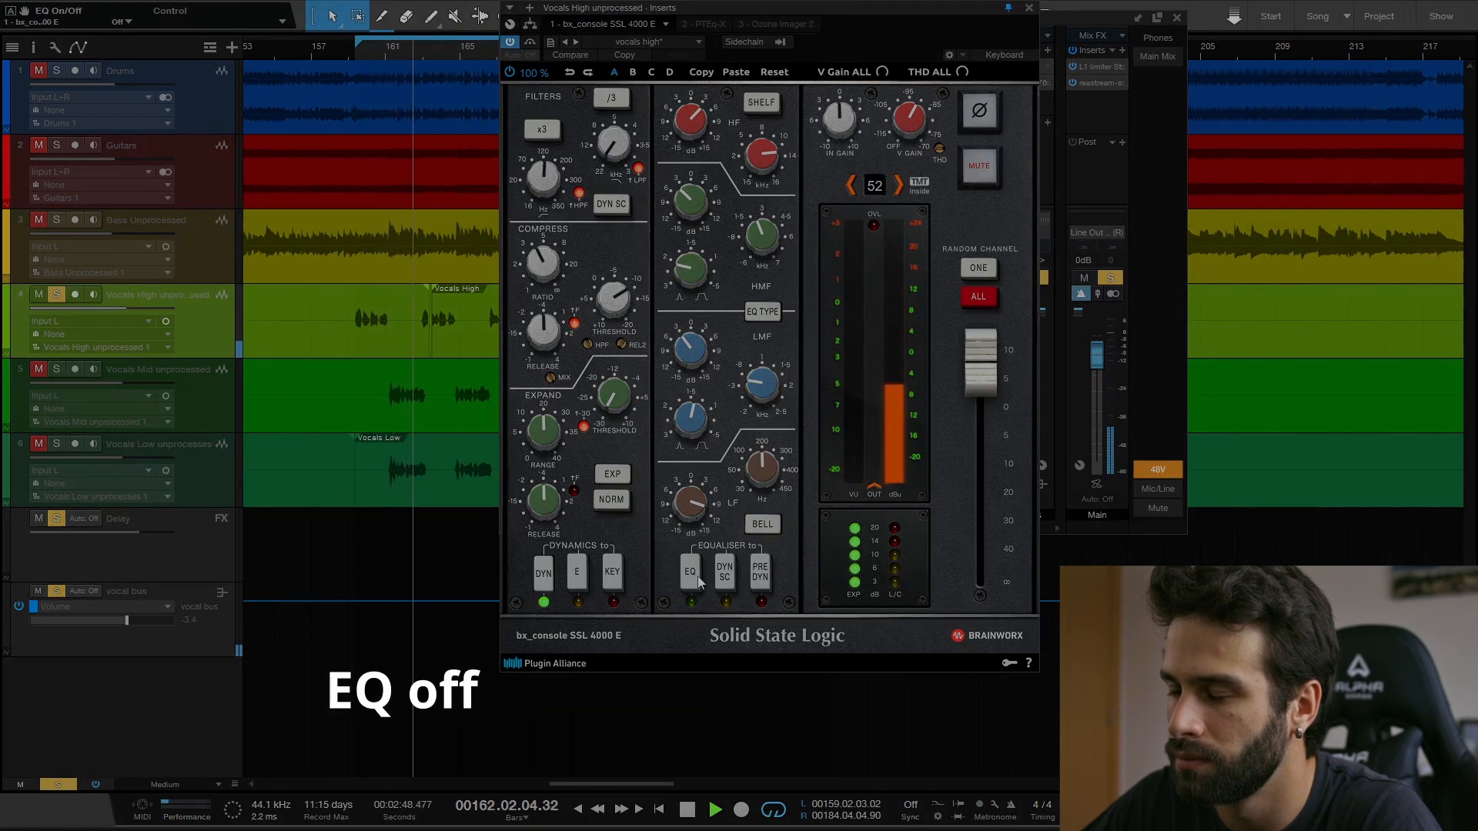
left_click(696, 579)
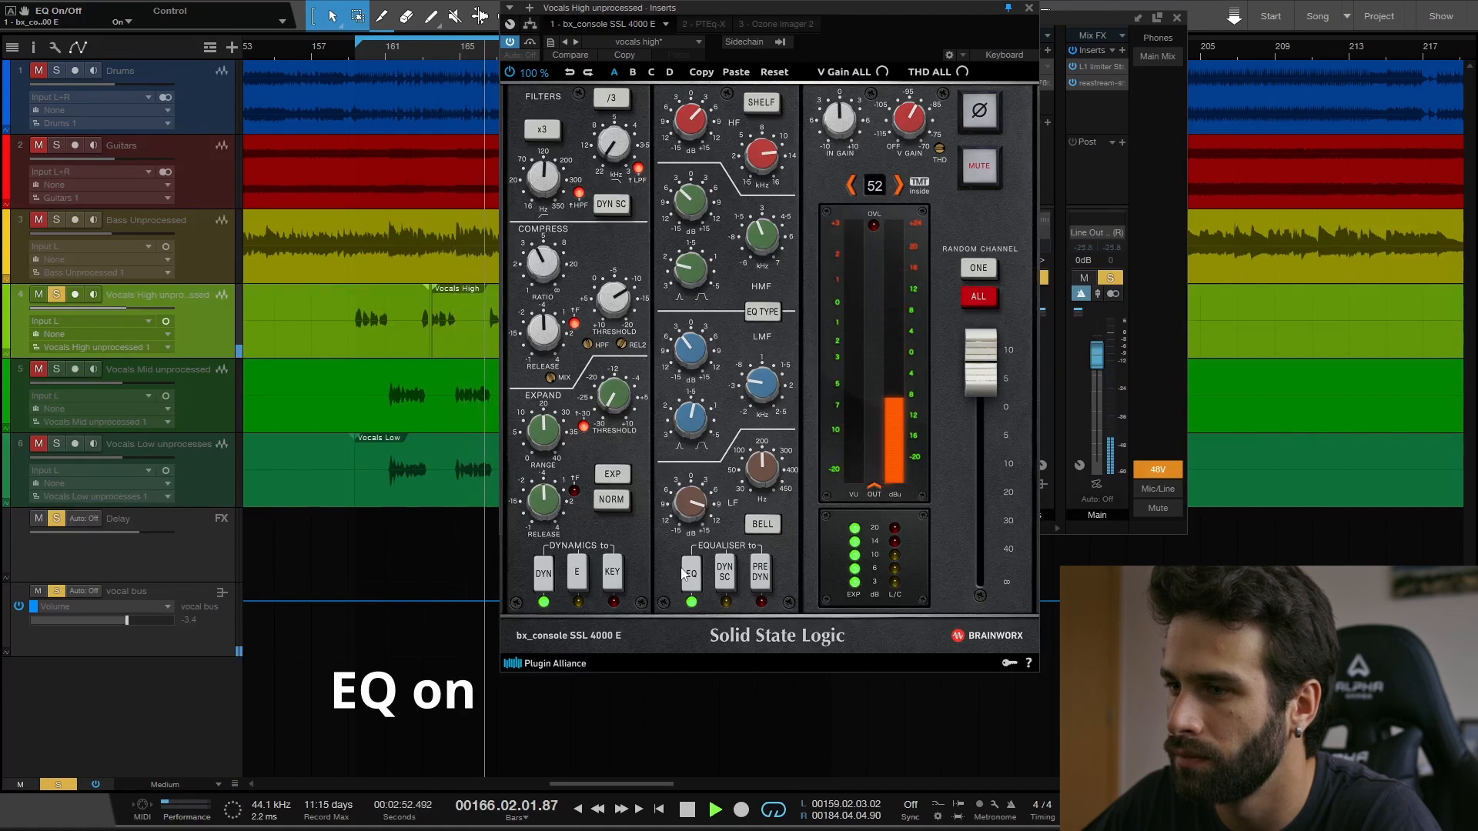
left_click(690, 575)
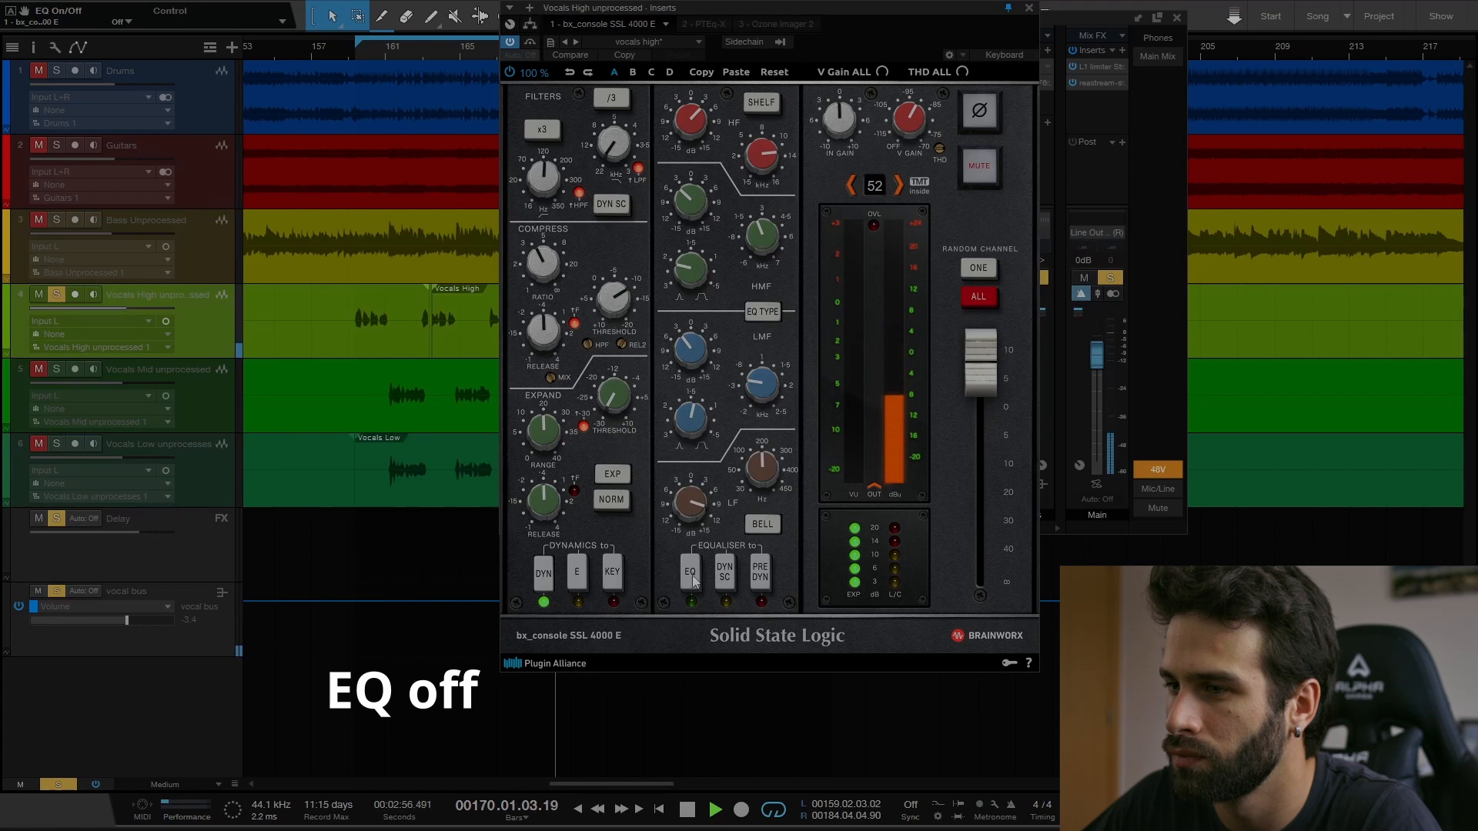
left_click(692, 576)
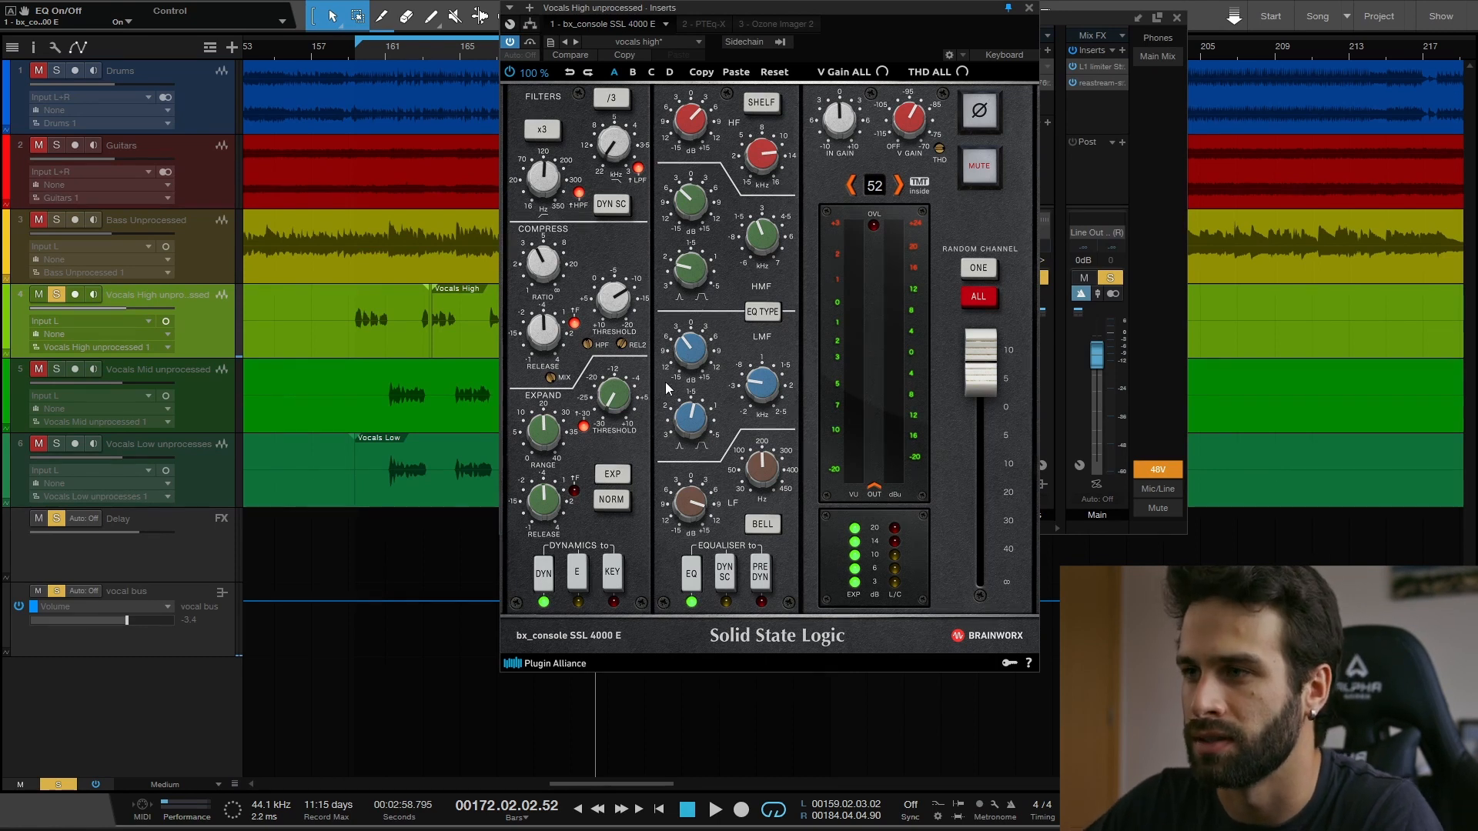
- Set the vocal equaliser's LF gain to +10.8 dB and close the SSL 4000 E plug-in window
left_click_drag(885, 8, 891, 18)
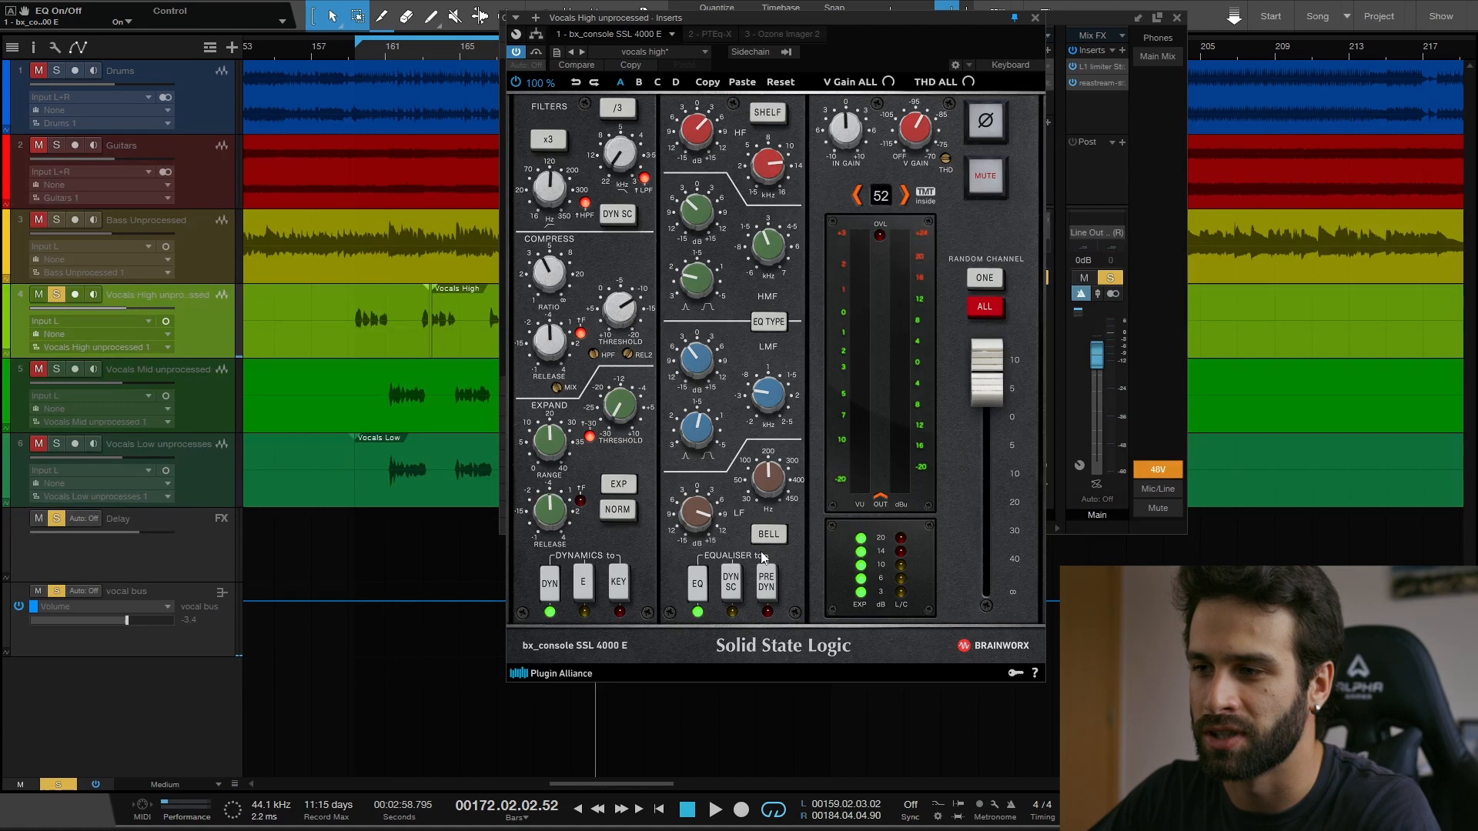
left_click_drag(702, 524, 702, 517)
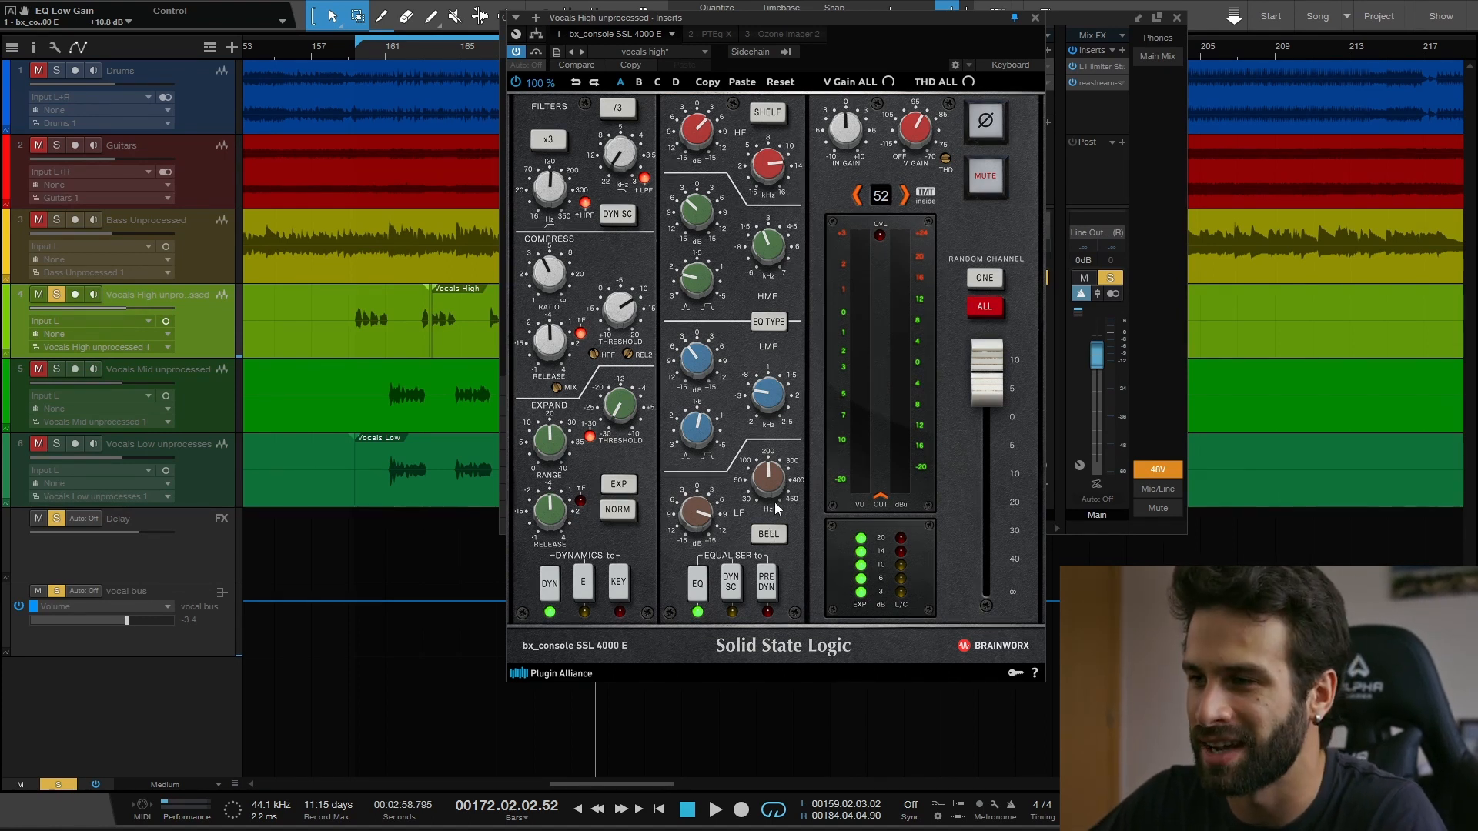
left_click_drag(903, 17, 866, 14)
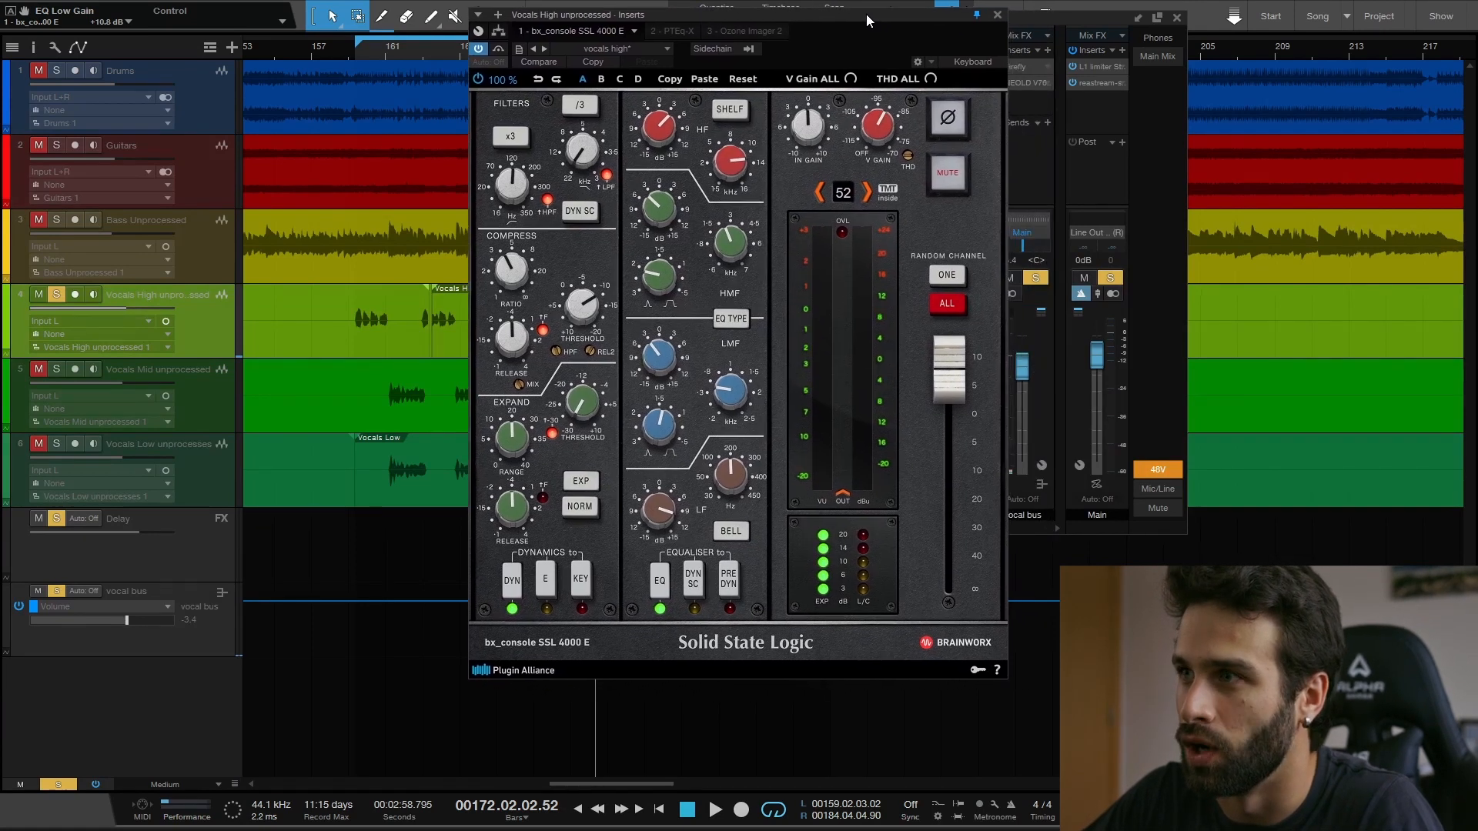
left_click(998, 14)
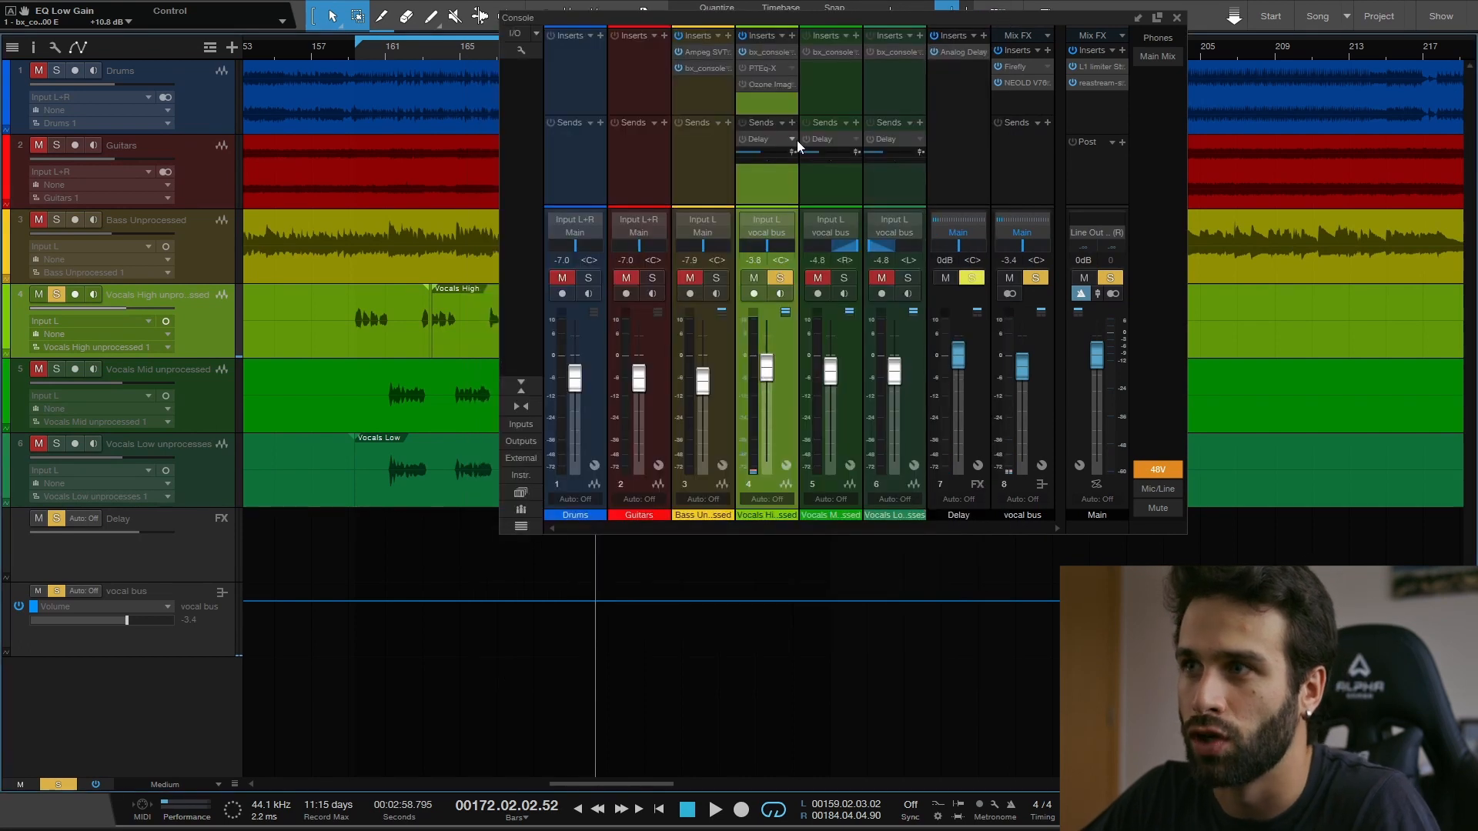
- Enable the PTEq-X insert on the Vocals High channel, show its settings and close its window
left_click(764, 68)
left_click_drag(930, 86, 824, 49)
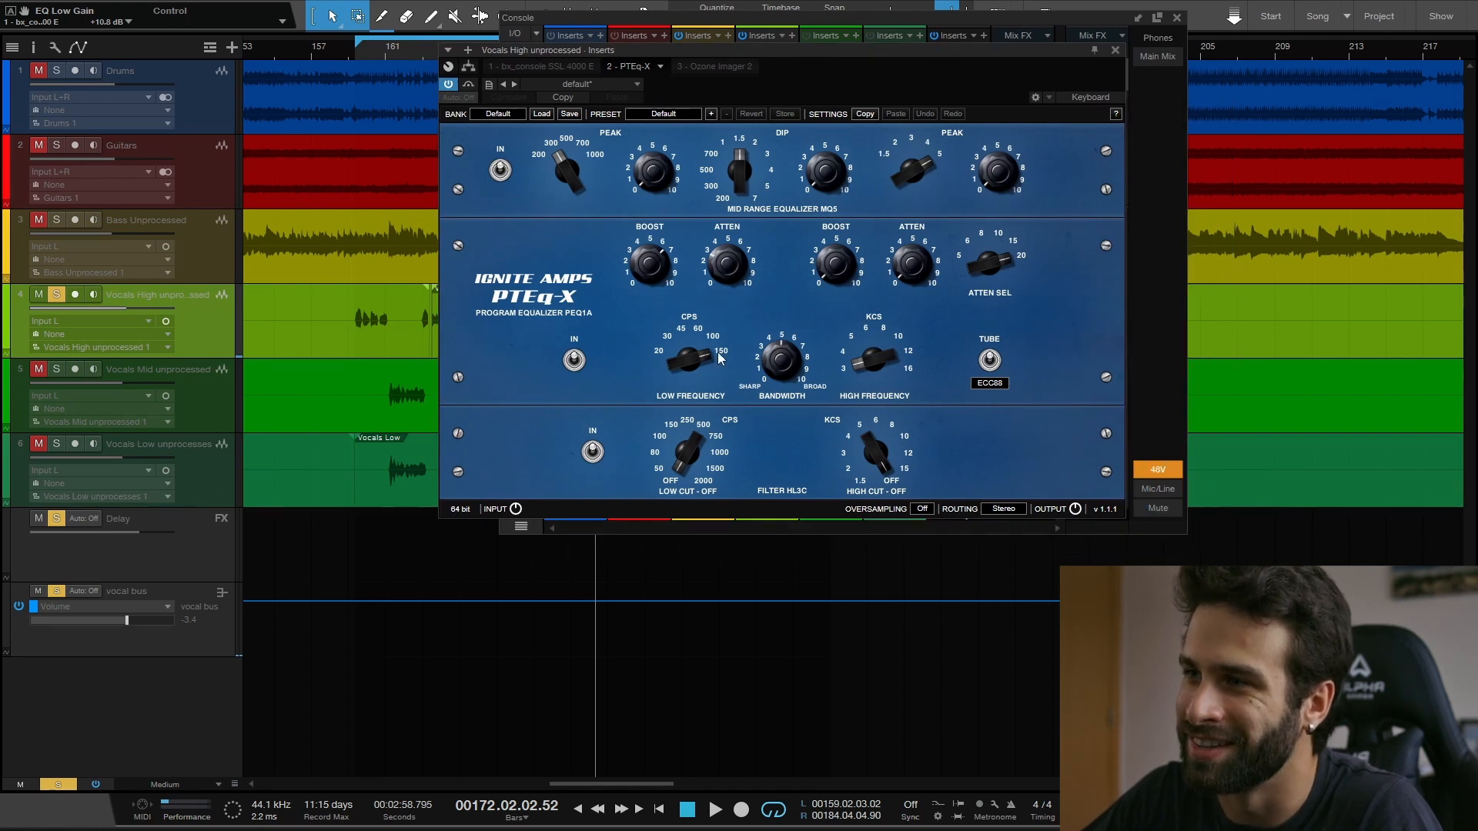
left_click(1114, 51)
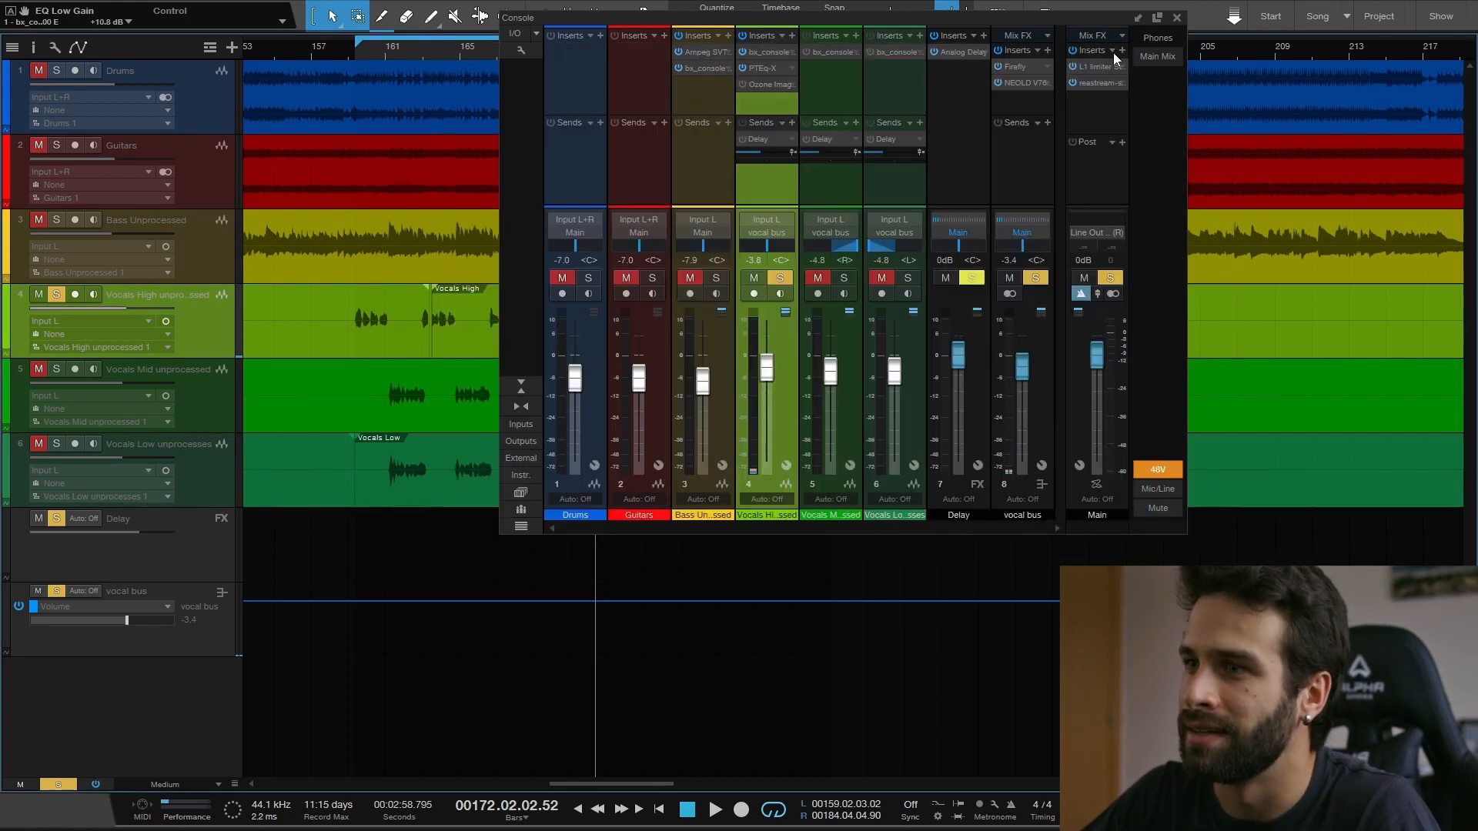
- Enable the Ozone Imager 2 insert on the Vocals High channel, show its settings and close its window
left_click_drag(787, 22, 765, 52)
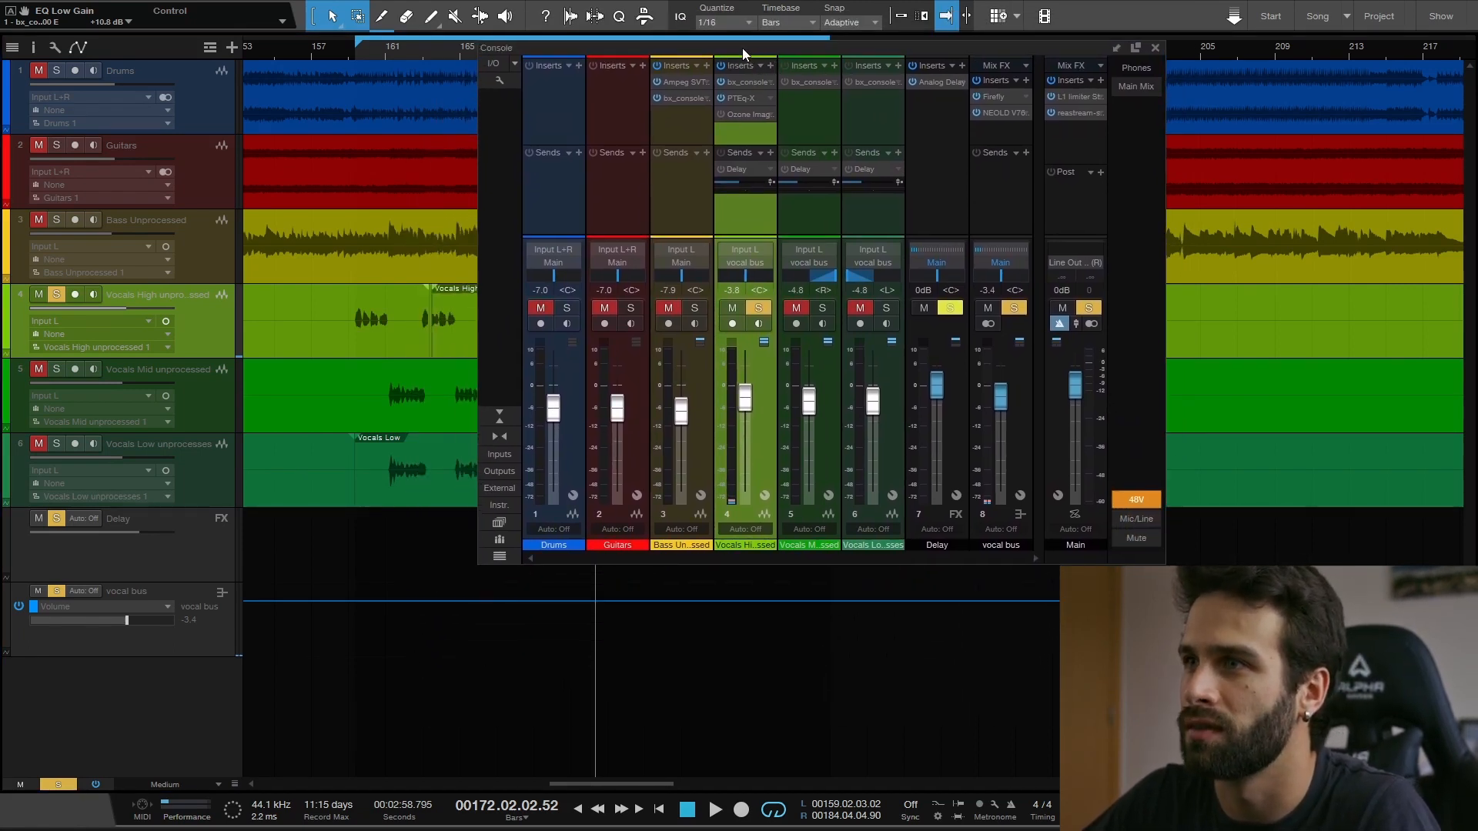
left_click_drag(743, 50, 780, 47)
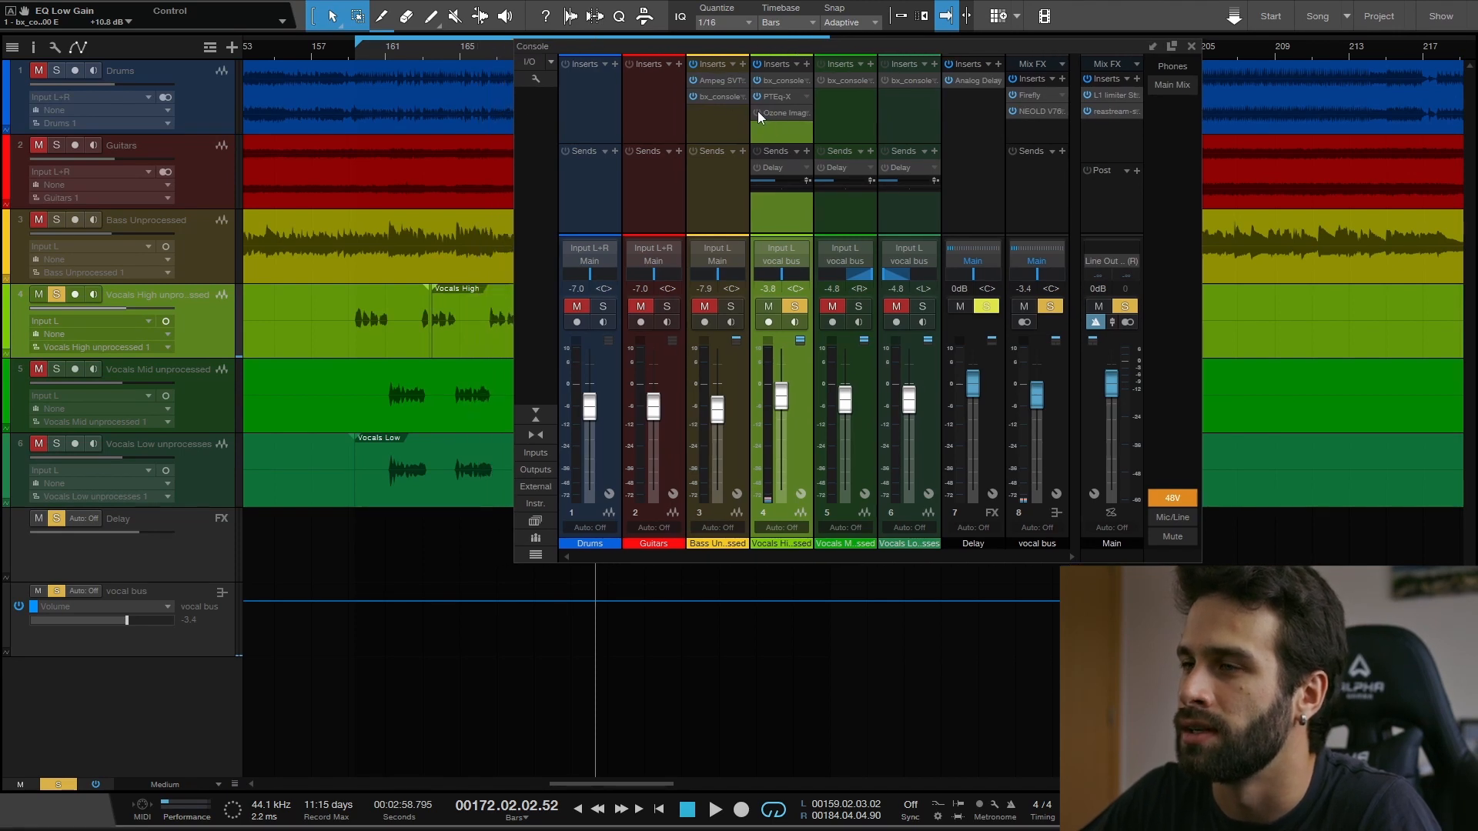
left_click(778, 114)
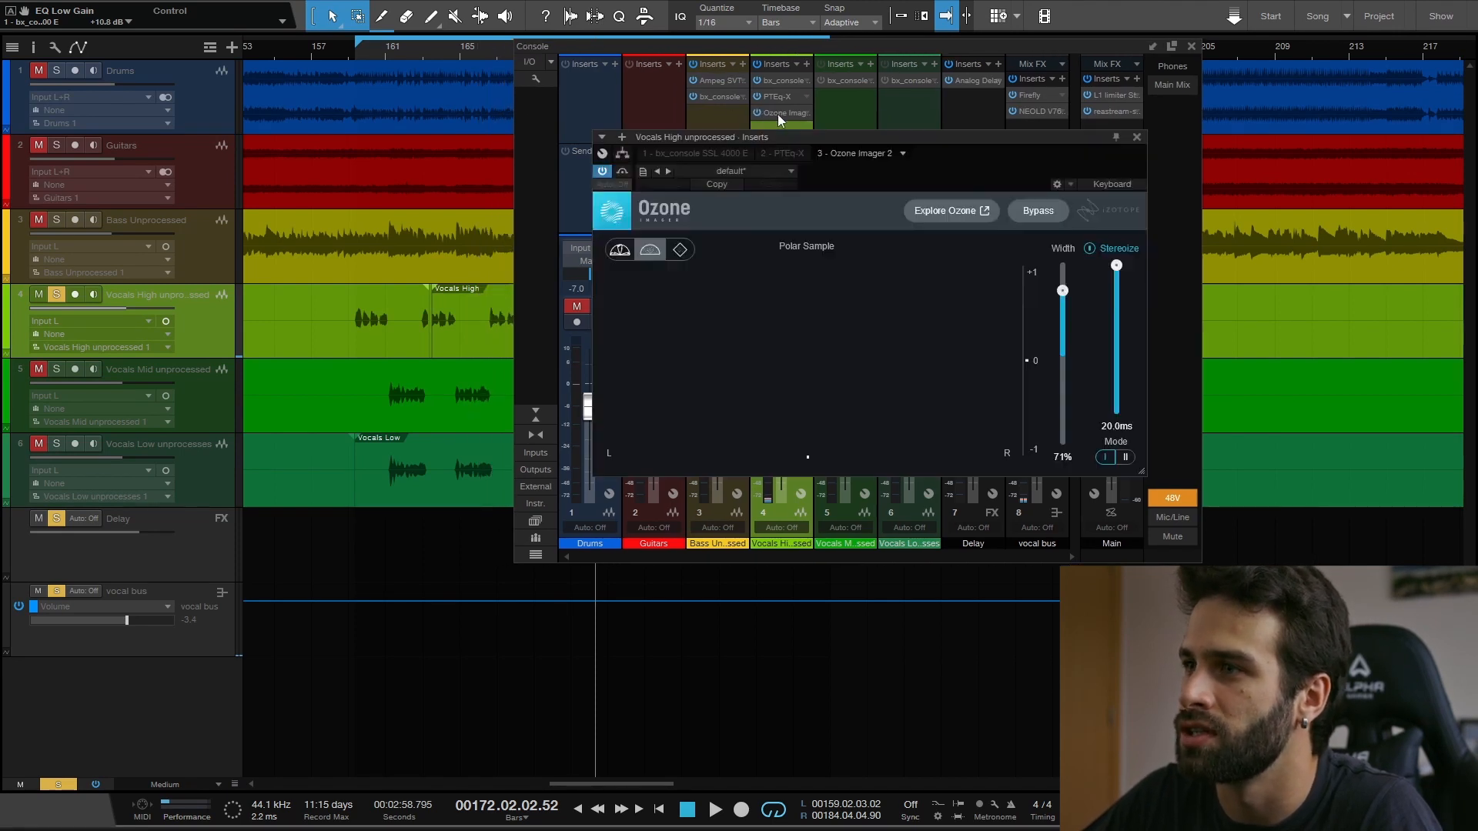
left_click(1139, 136)
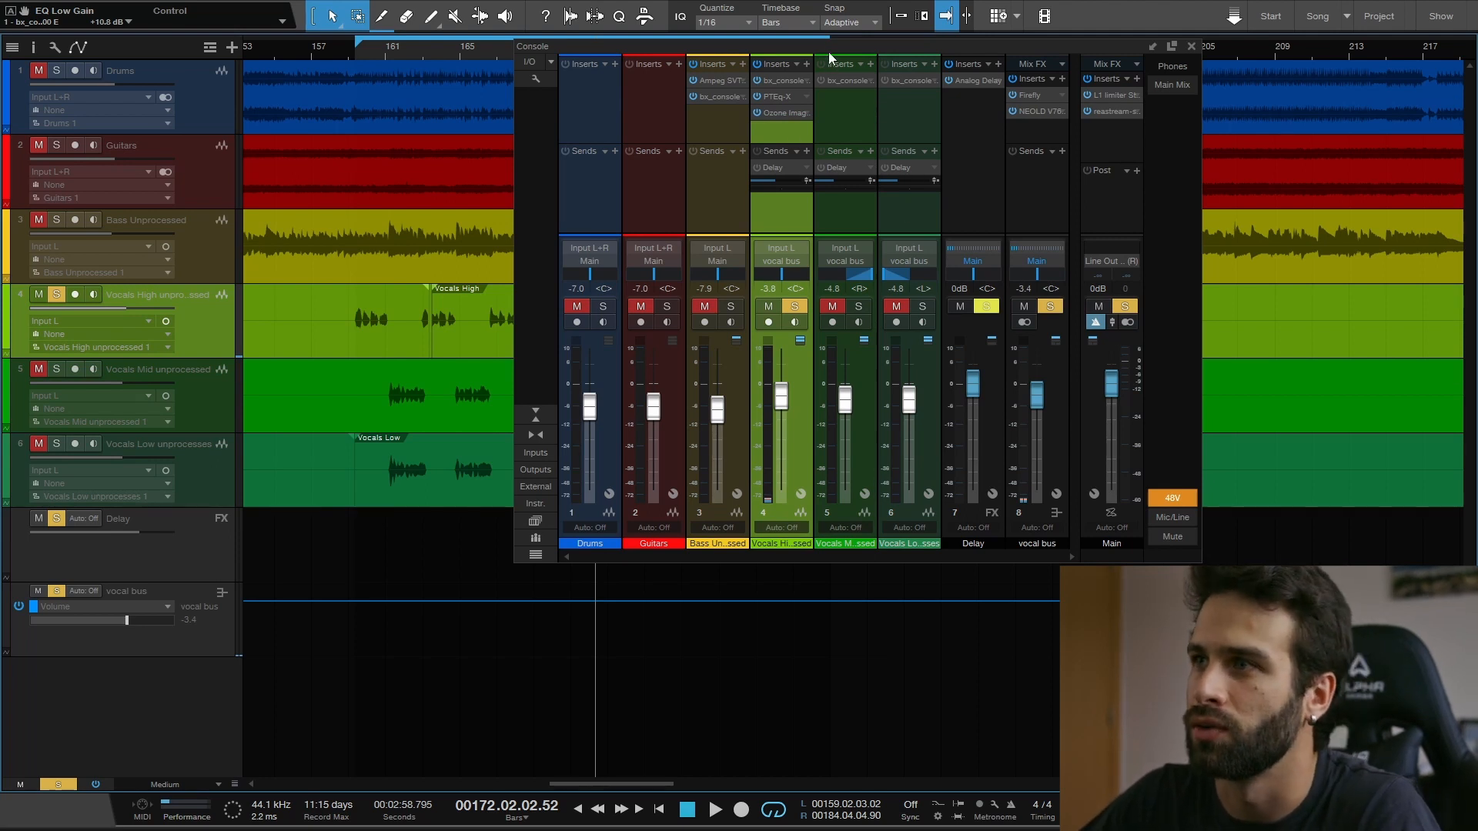
- Switch on the Delay send of the Vocals High channel and shift the mixer window clear of the timeline
left_click_drag(824, 44, 896, 48)
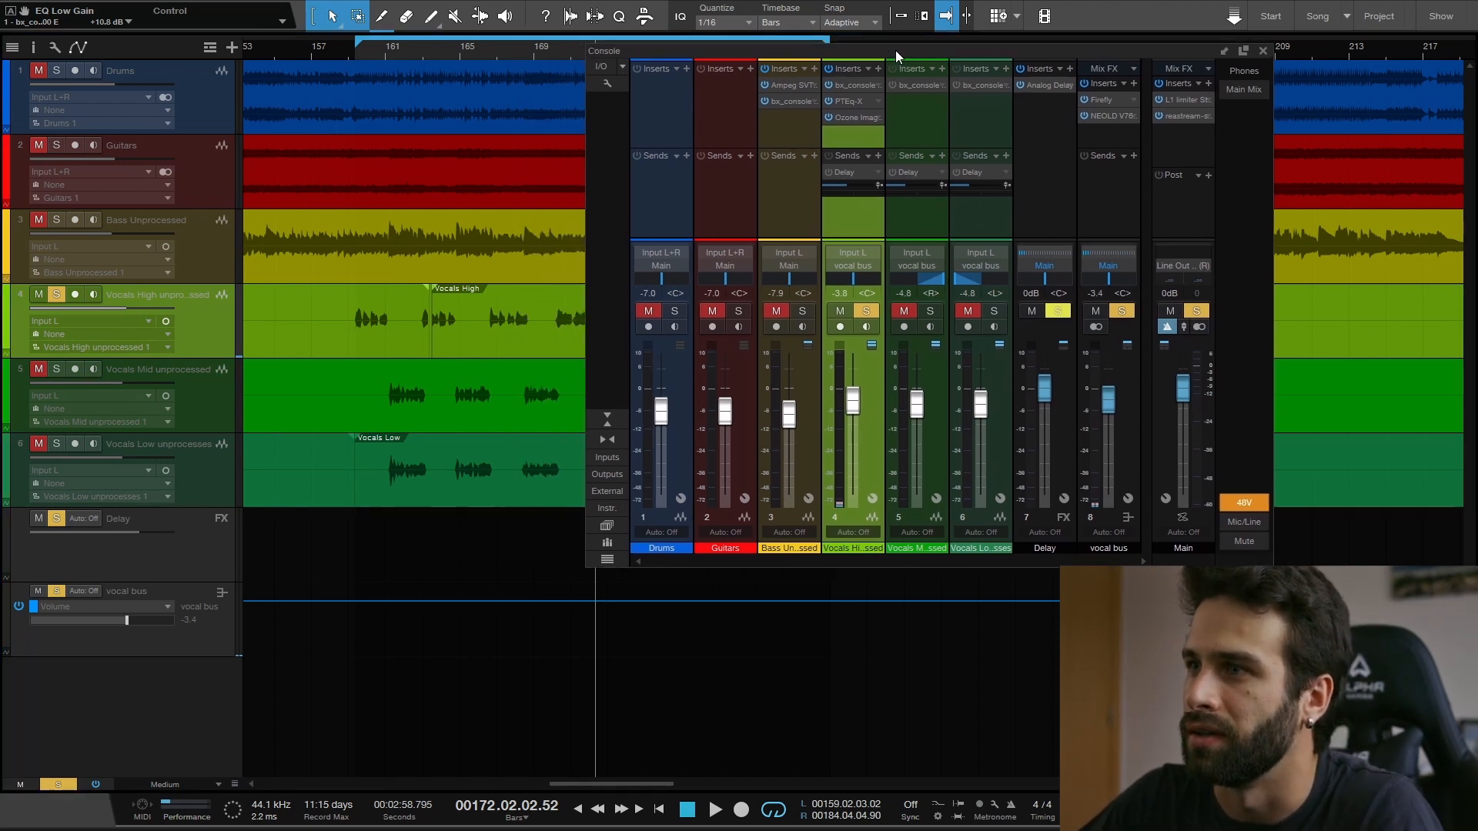
left_click(833, 157)
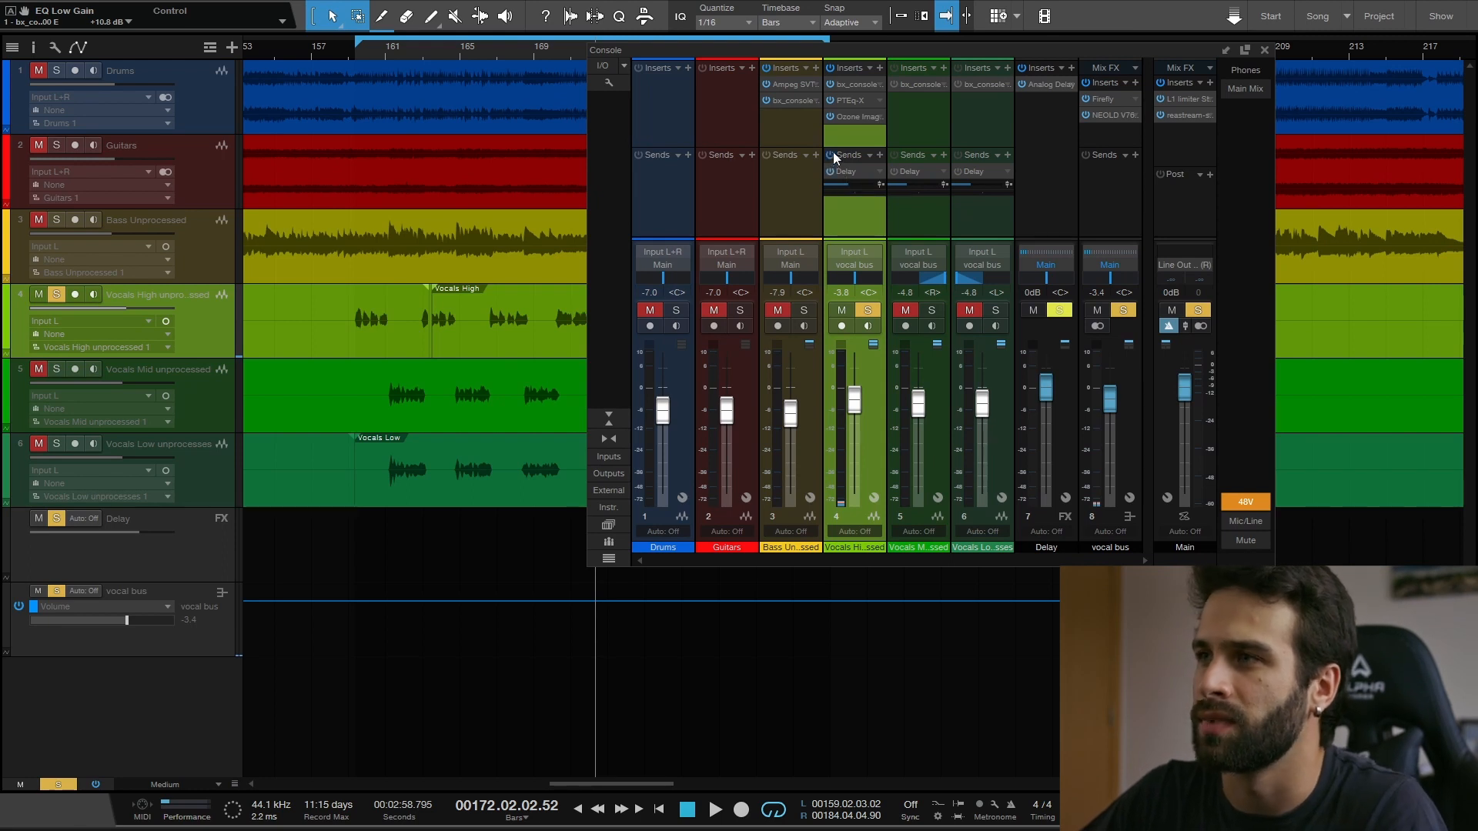
mouse_move(873, 49)
left_mouse_down()
mouse_move(885, 51)
mouse_move(872, 56)
left_mouse_up()
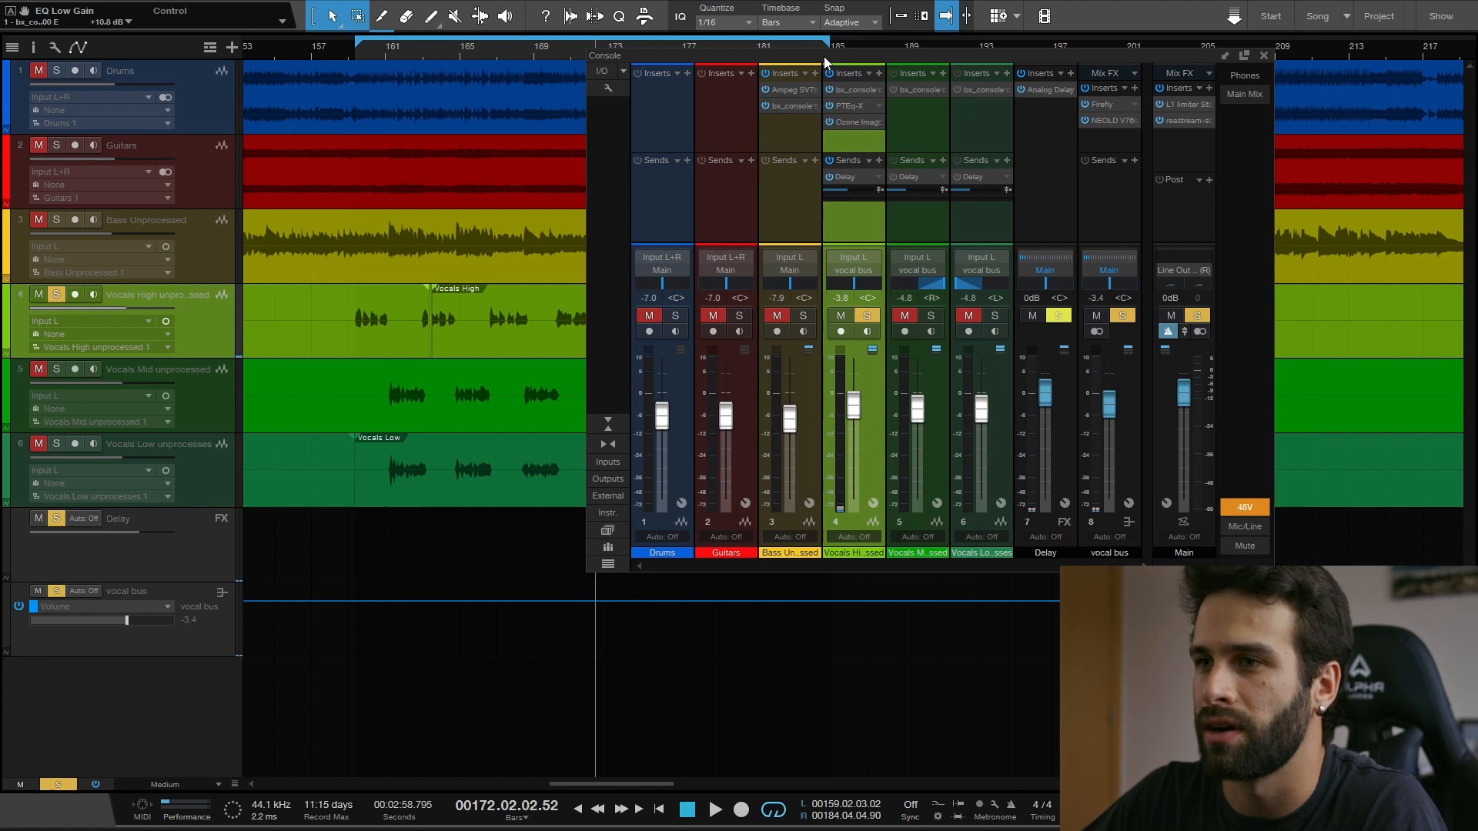
left_click_drag(824, 57, 883, 55)
- Play the soloed high vocals from bar 159 with all three inserts and the Delay send active
left_click(350, 57)
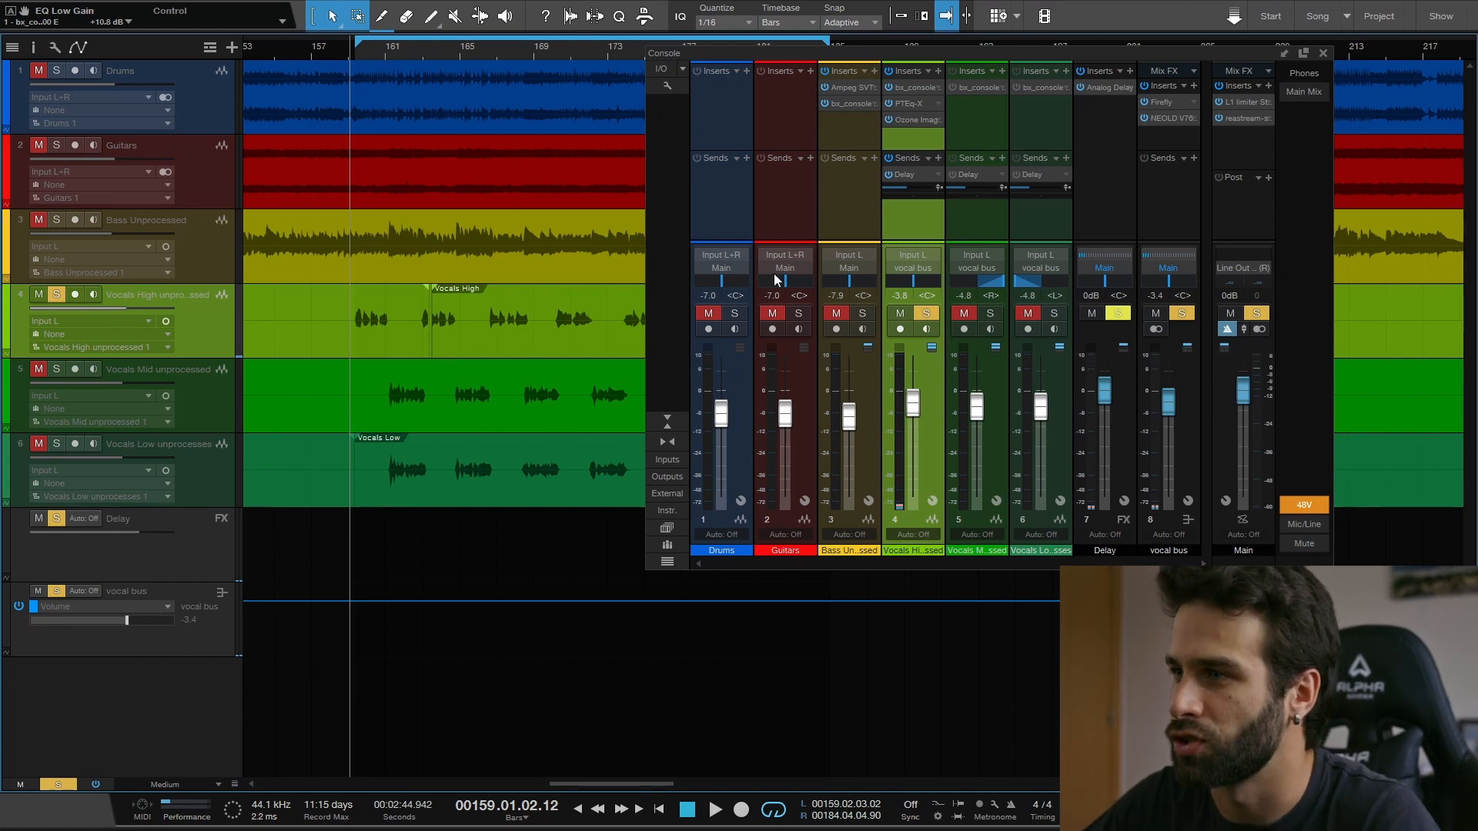
key("space")
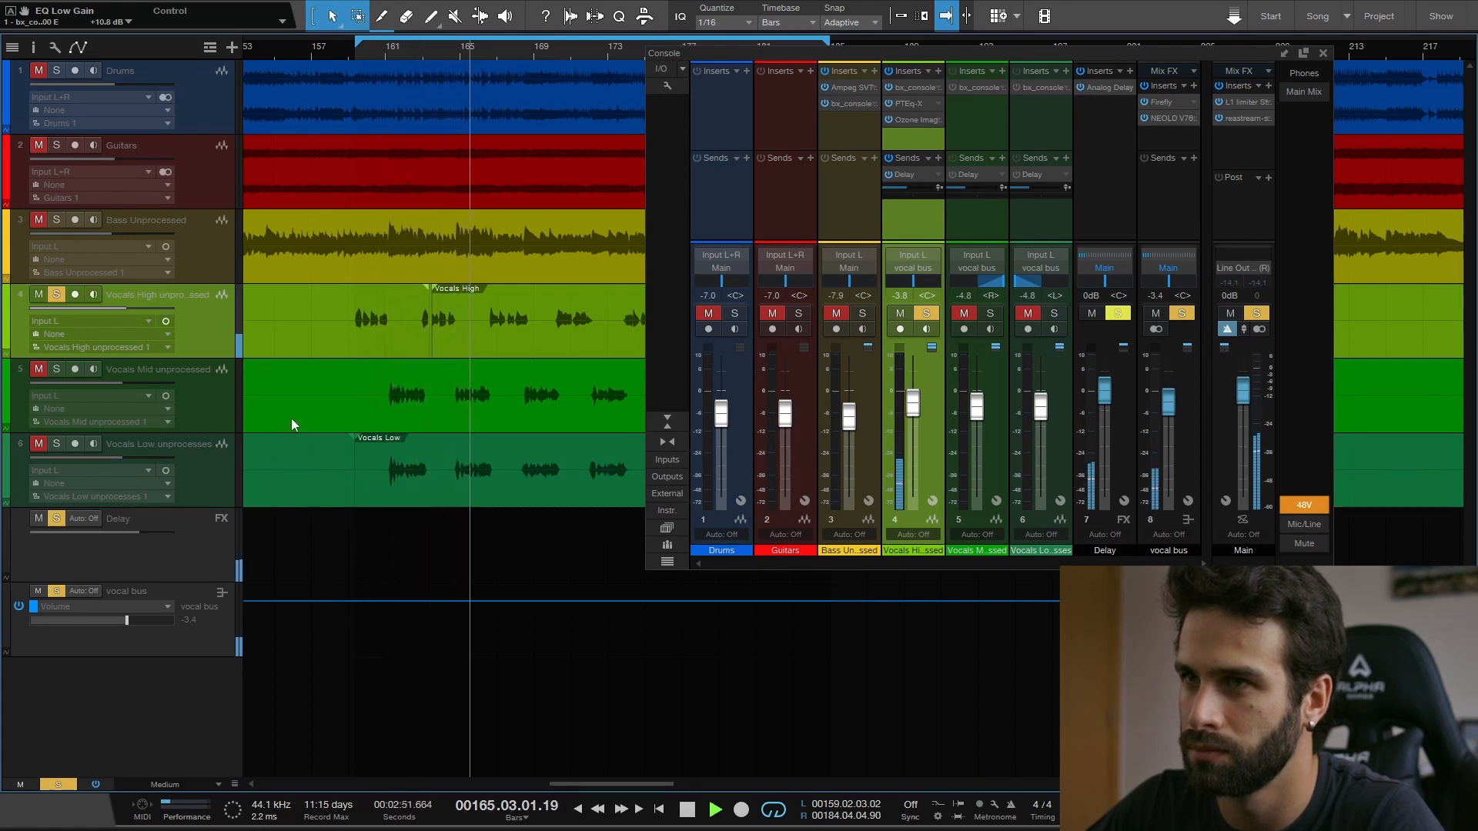
key("space")
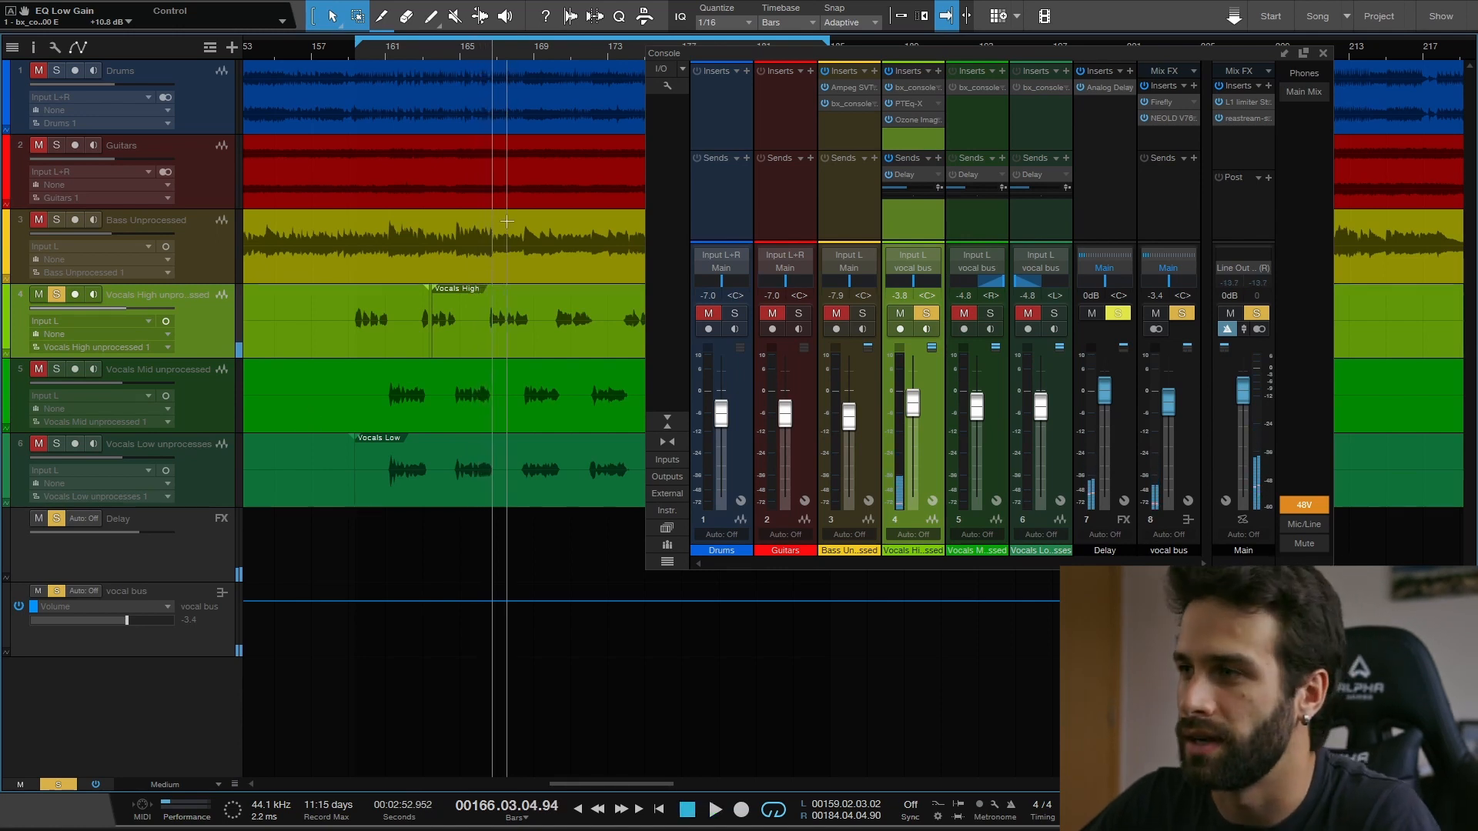
- Unsolo Vocals High, solo the Vocals Mid channel and place the playback position in bar 161
left_click_drag(960, 47, 719, 44)
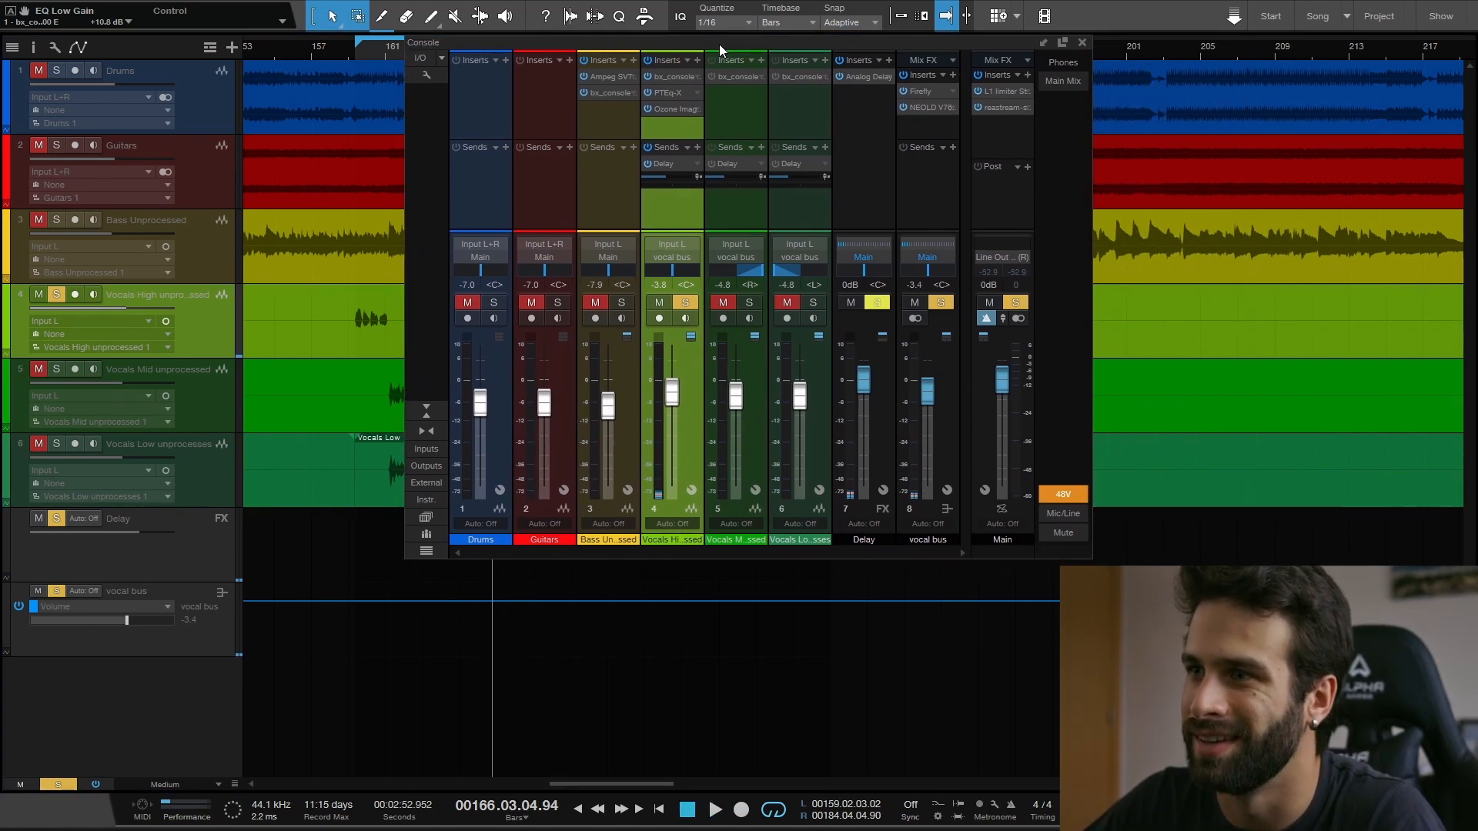
left_click(692, 301)
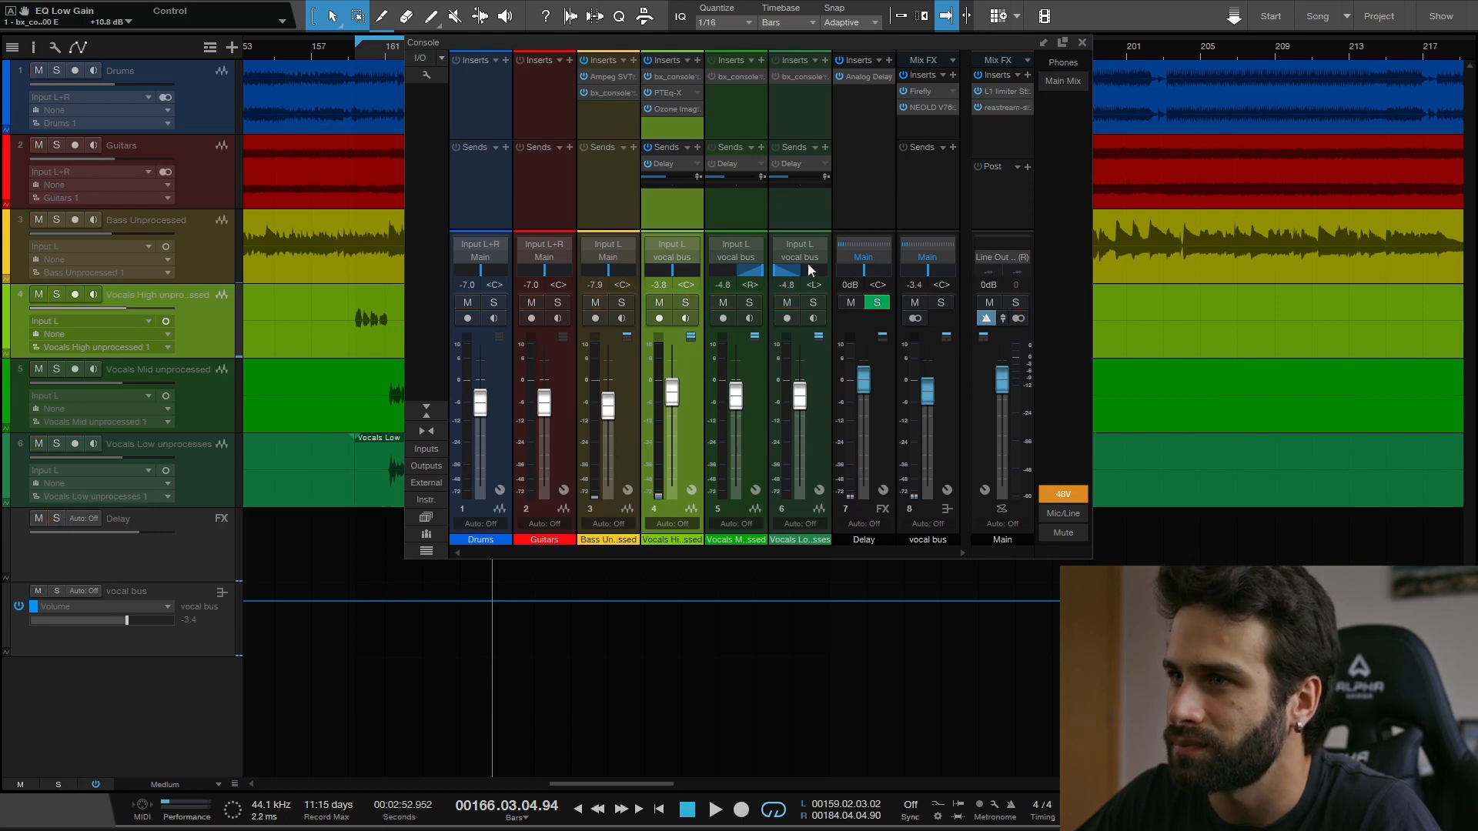
left_click(749, 303)
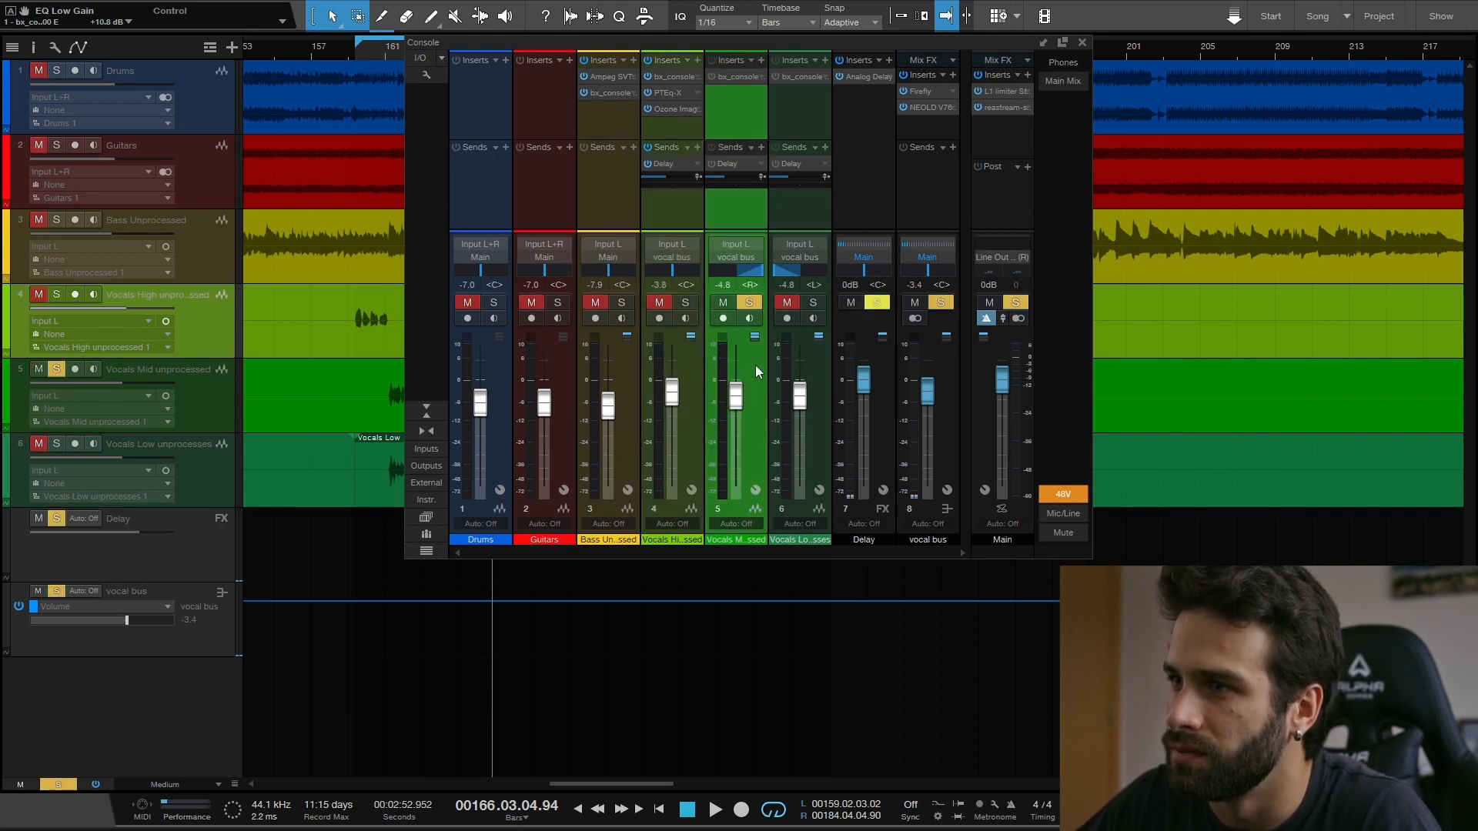
left_click_drag(871, 43, 926, 59)
left_click(401, 51)
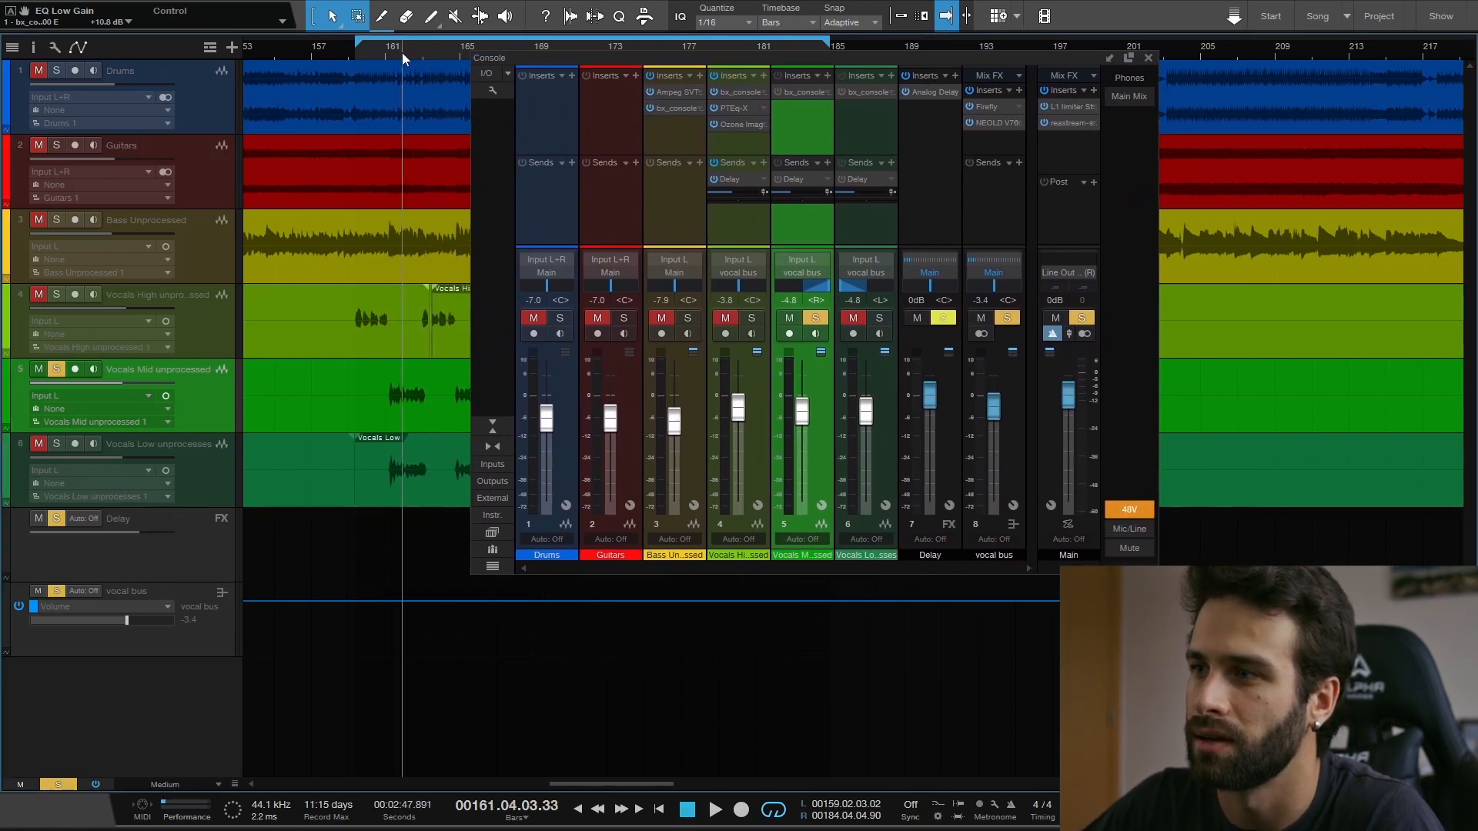
- Play the soloed Vocals Mid track from around bar 160, switching its bx_console SSL 4000 E insert on and off to compare, ending with it engaged
left_click(394, 52)
left_click(381, 52)
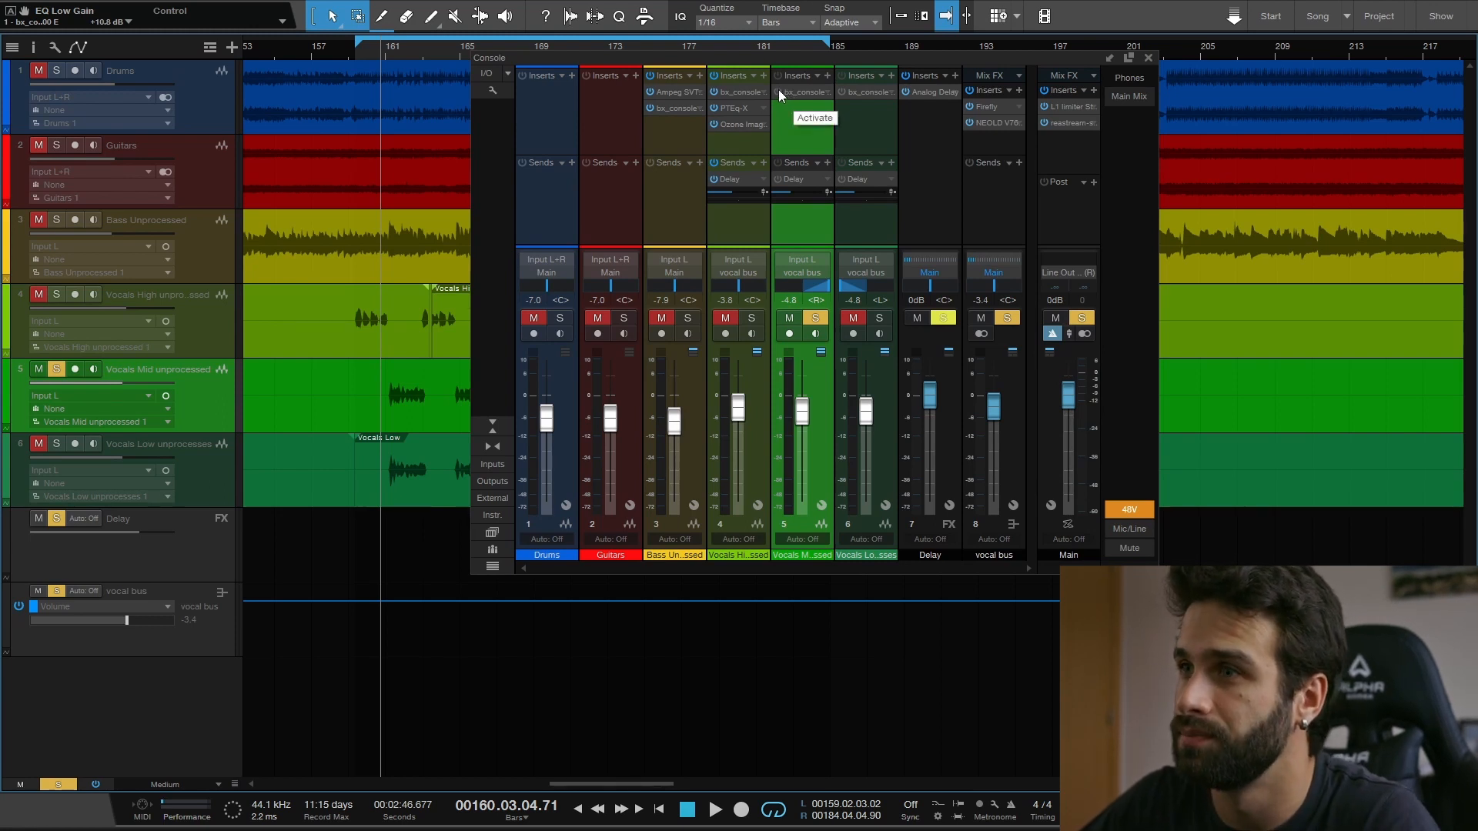
key("space")
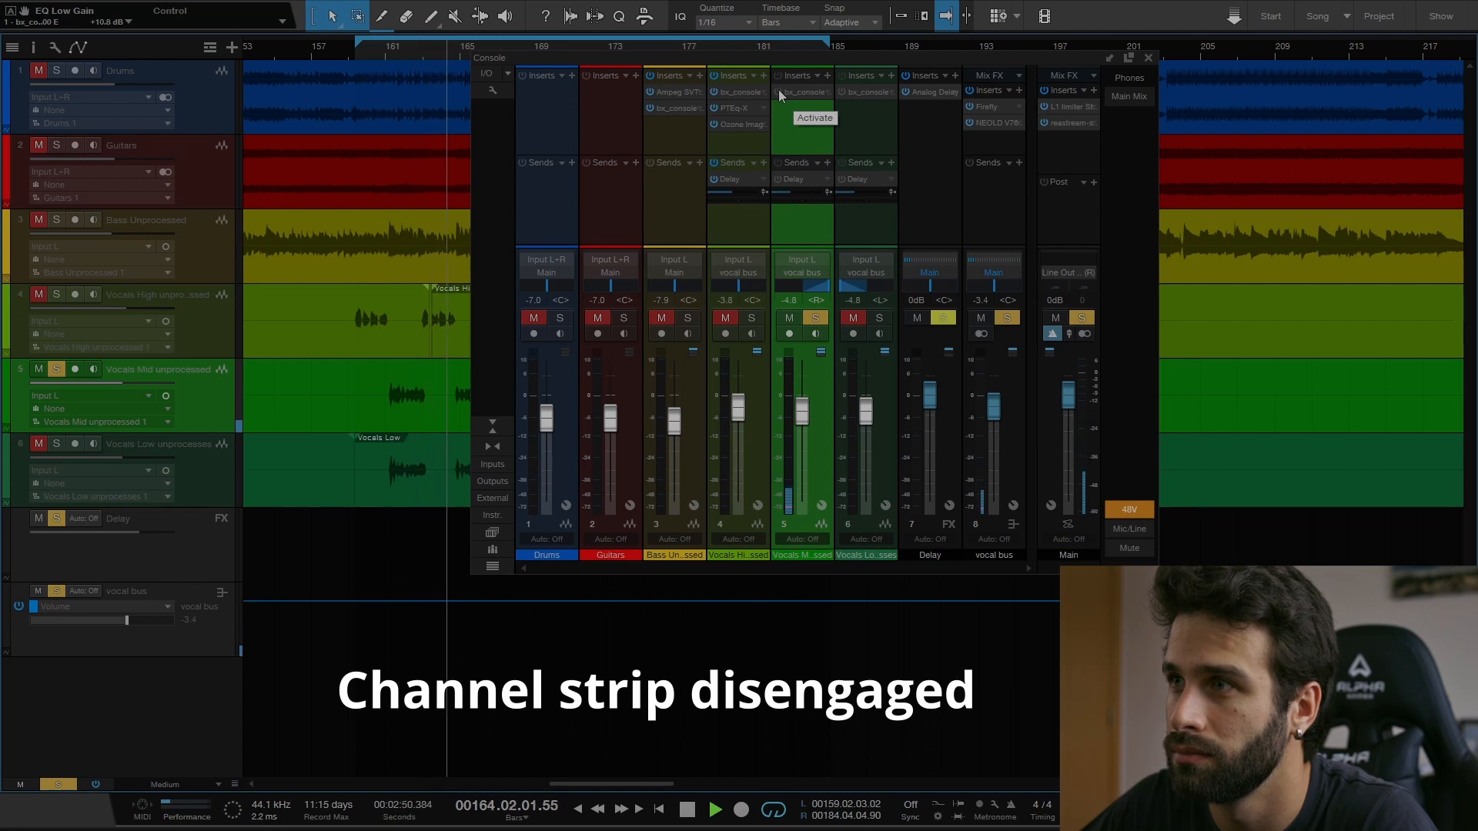
left_click(778, 91)
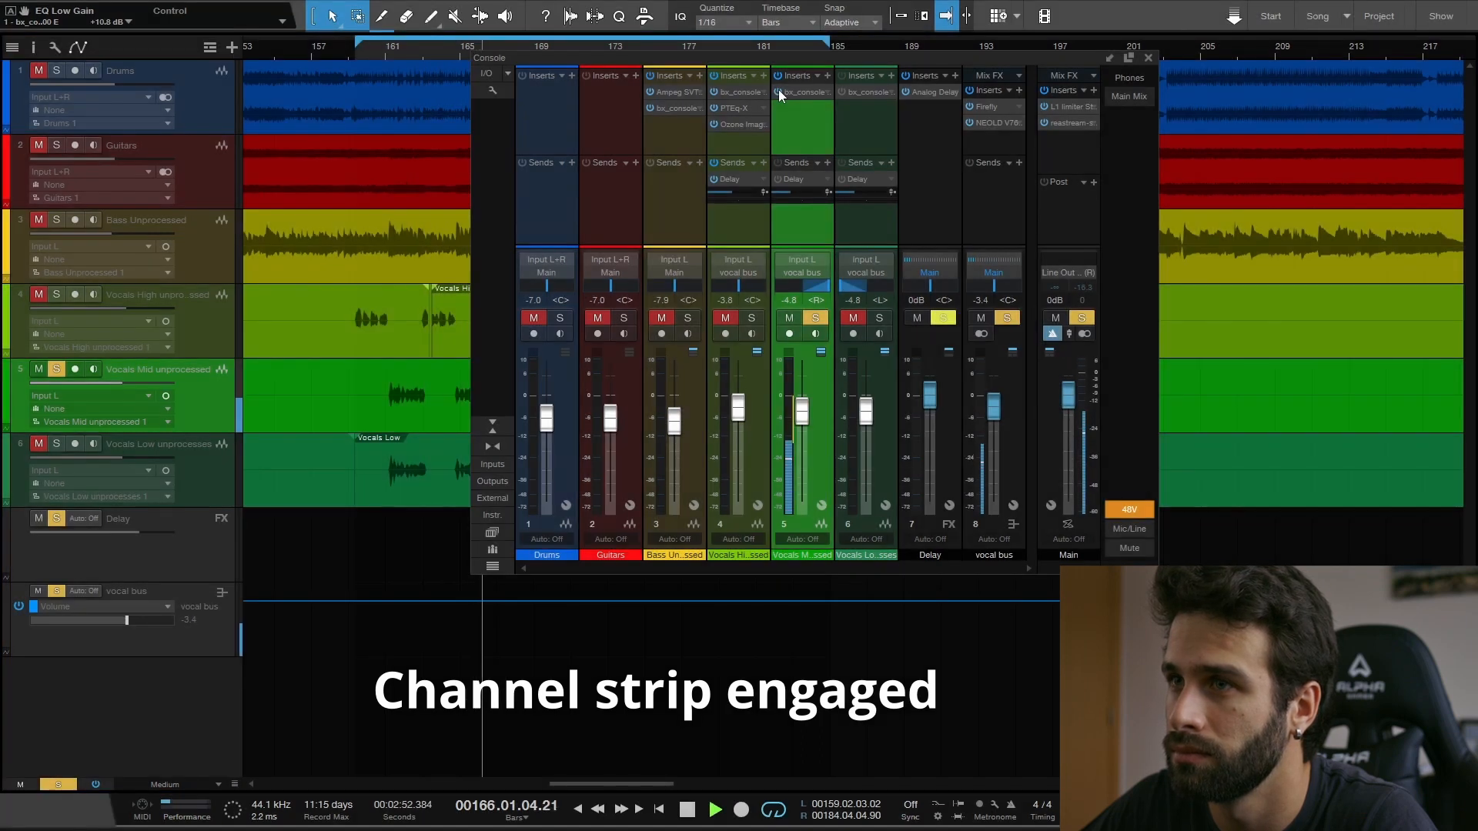
left_click(371, 54)
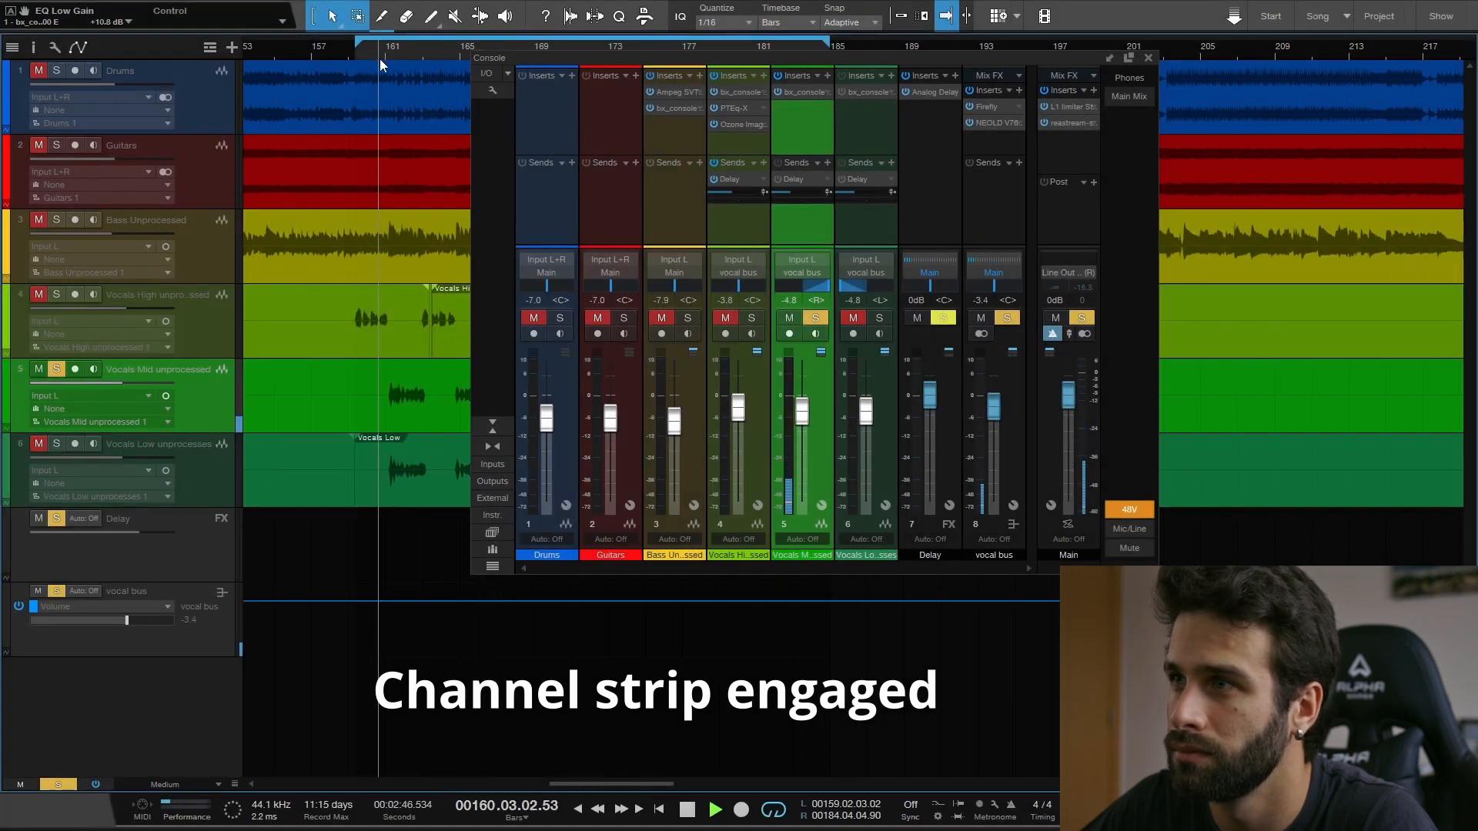
left_click(779, 91)
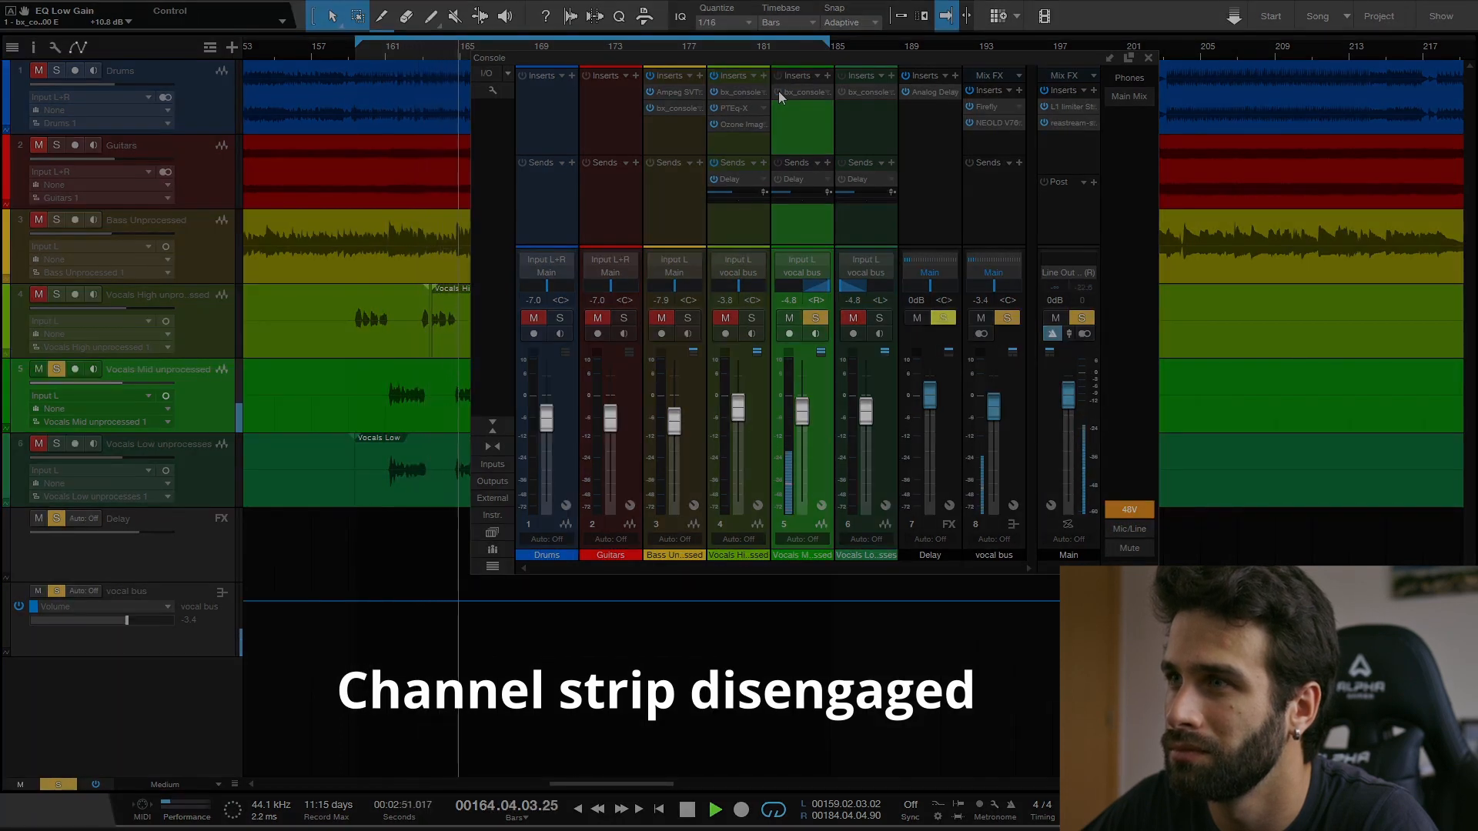
left_click(778, 91)
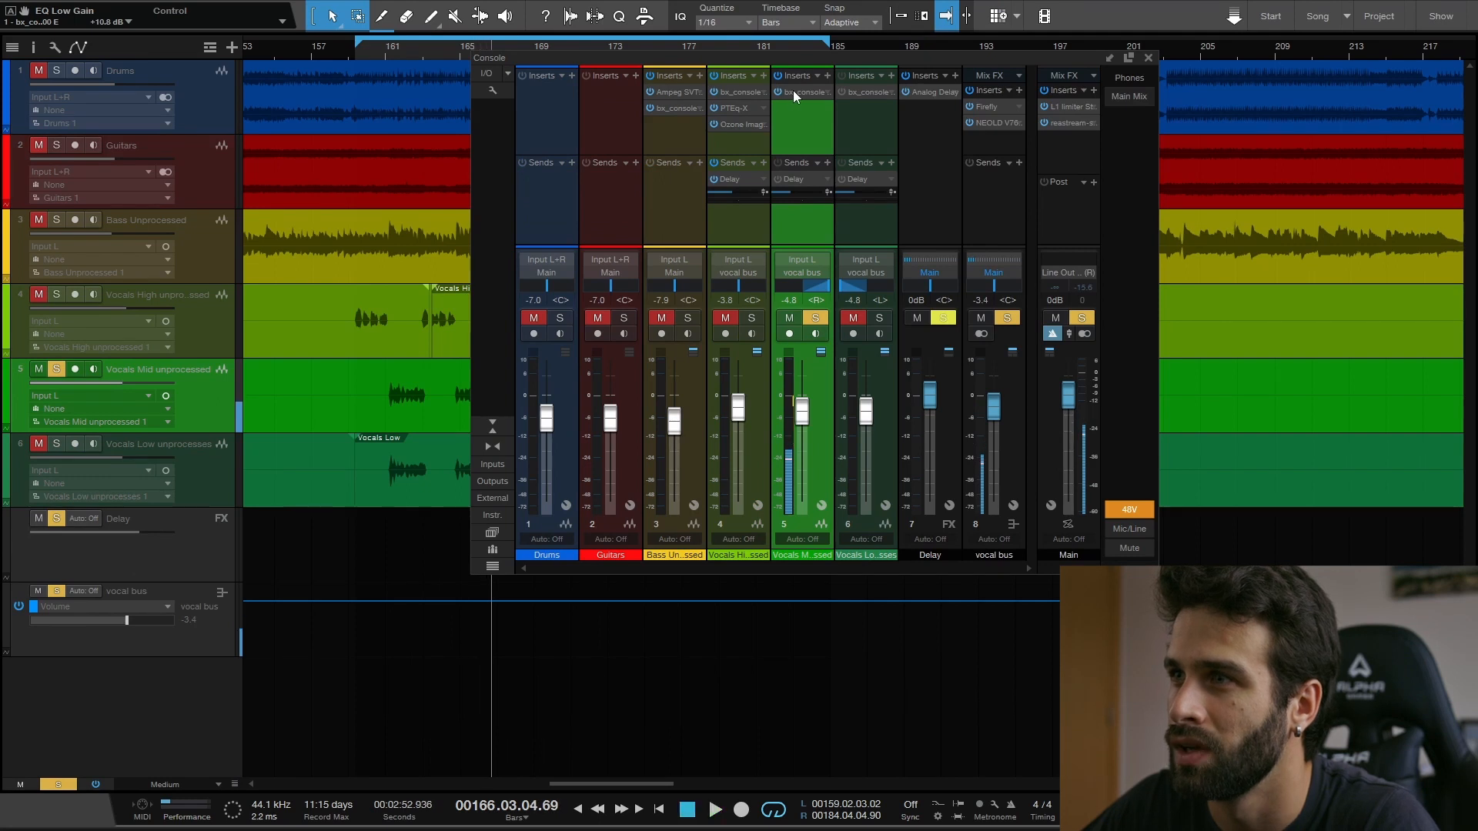
- Show the Vocals Mid channel's bx_console SSL 4000 E settings, reposition the plug-in window and close it
left_click(794, 90)
left_click_drag(966, 20, 855, 25)
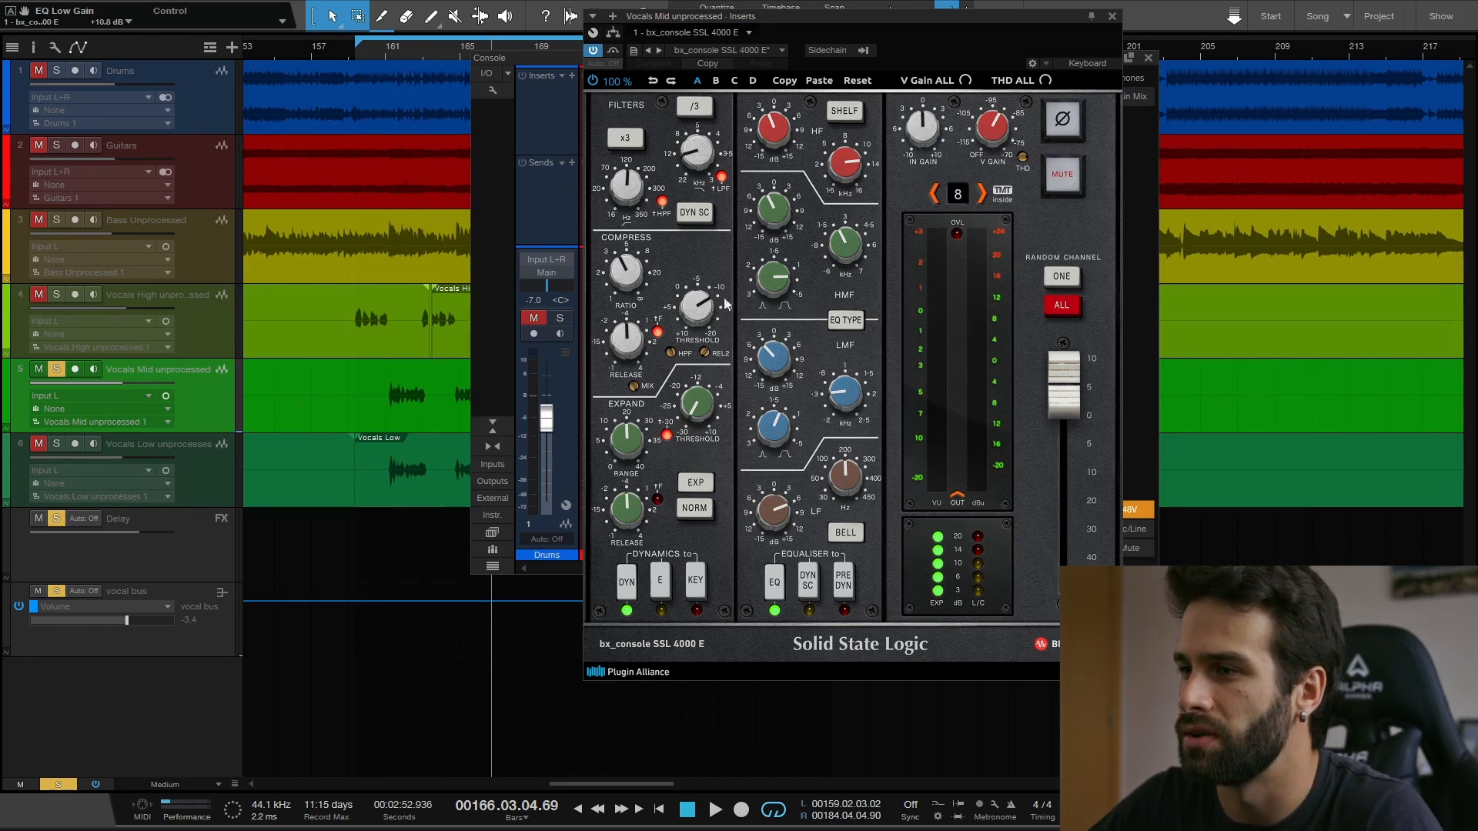
left_click(1112, 16)
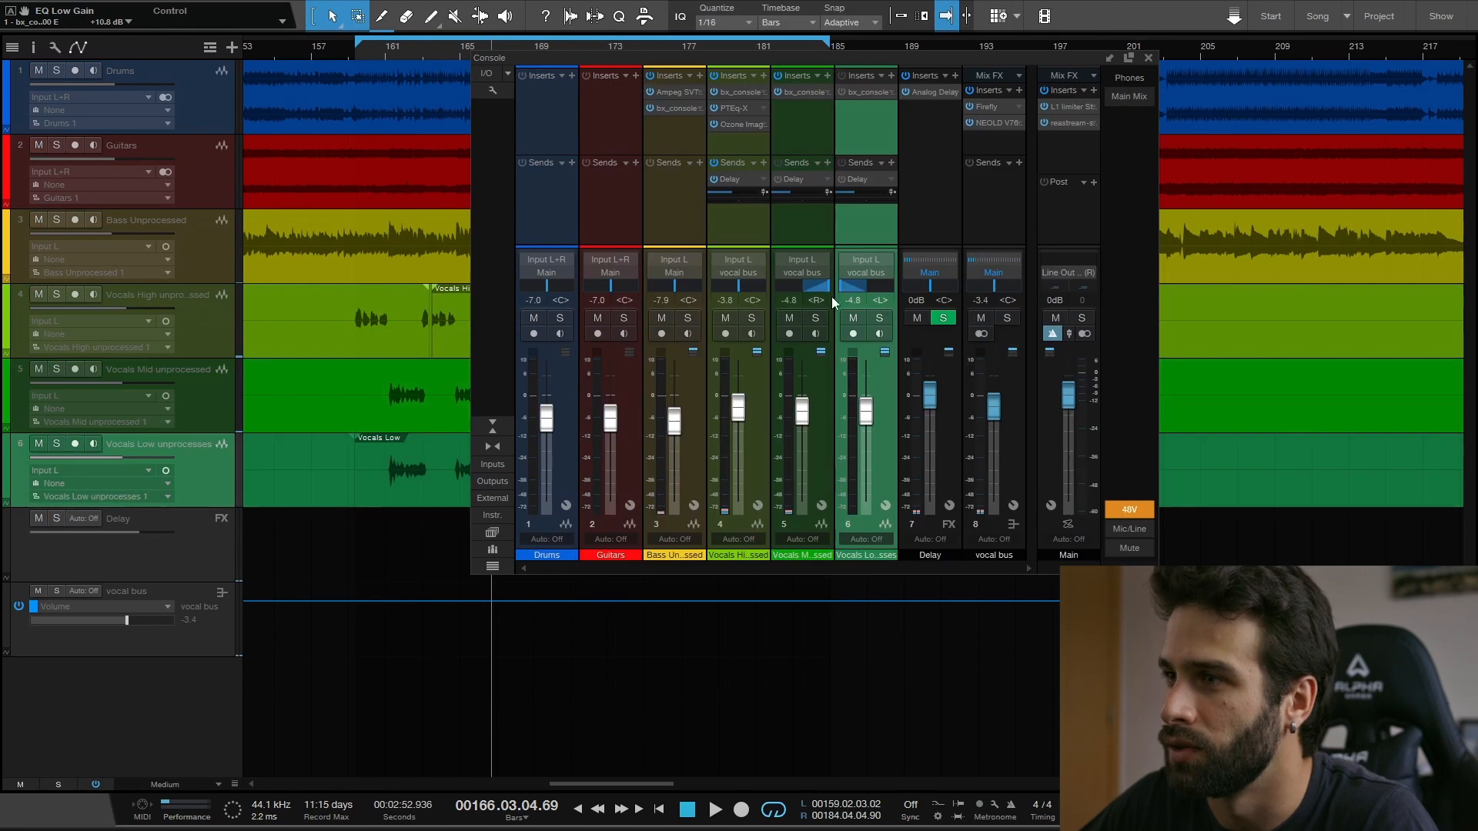
- Solo the Vocals Low channel, shift the mixer window clear of the timeline and place the playback position near bar 161
left_click(880, 319)
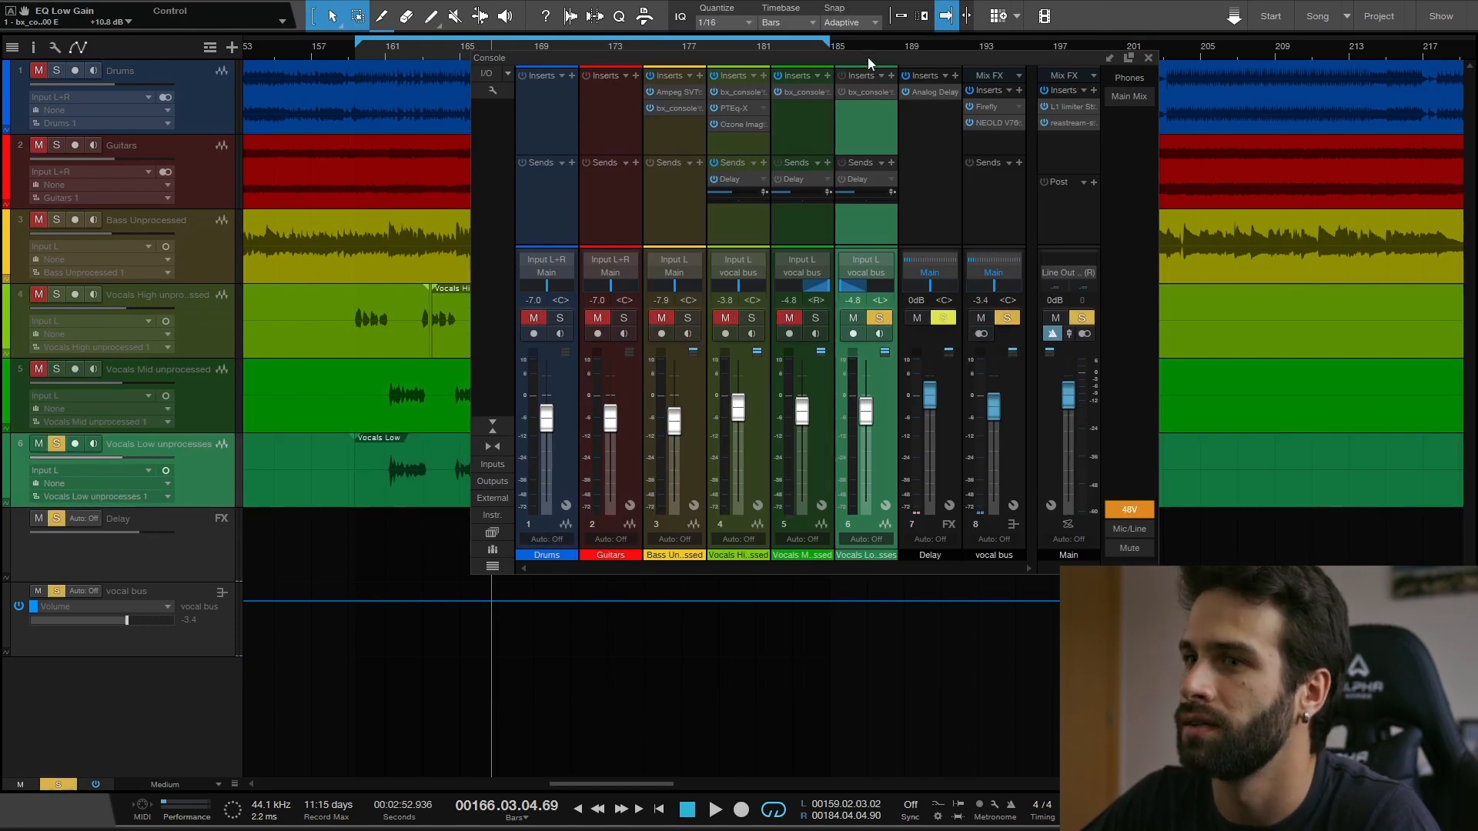
left_click_drag(867, 57, 914, 65)
left_click(399, 57)
- Play the soloed low vocals, switching their bx_console SSL 4000 E insert on and off to compare, and stop with it engaged
key("space")
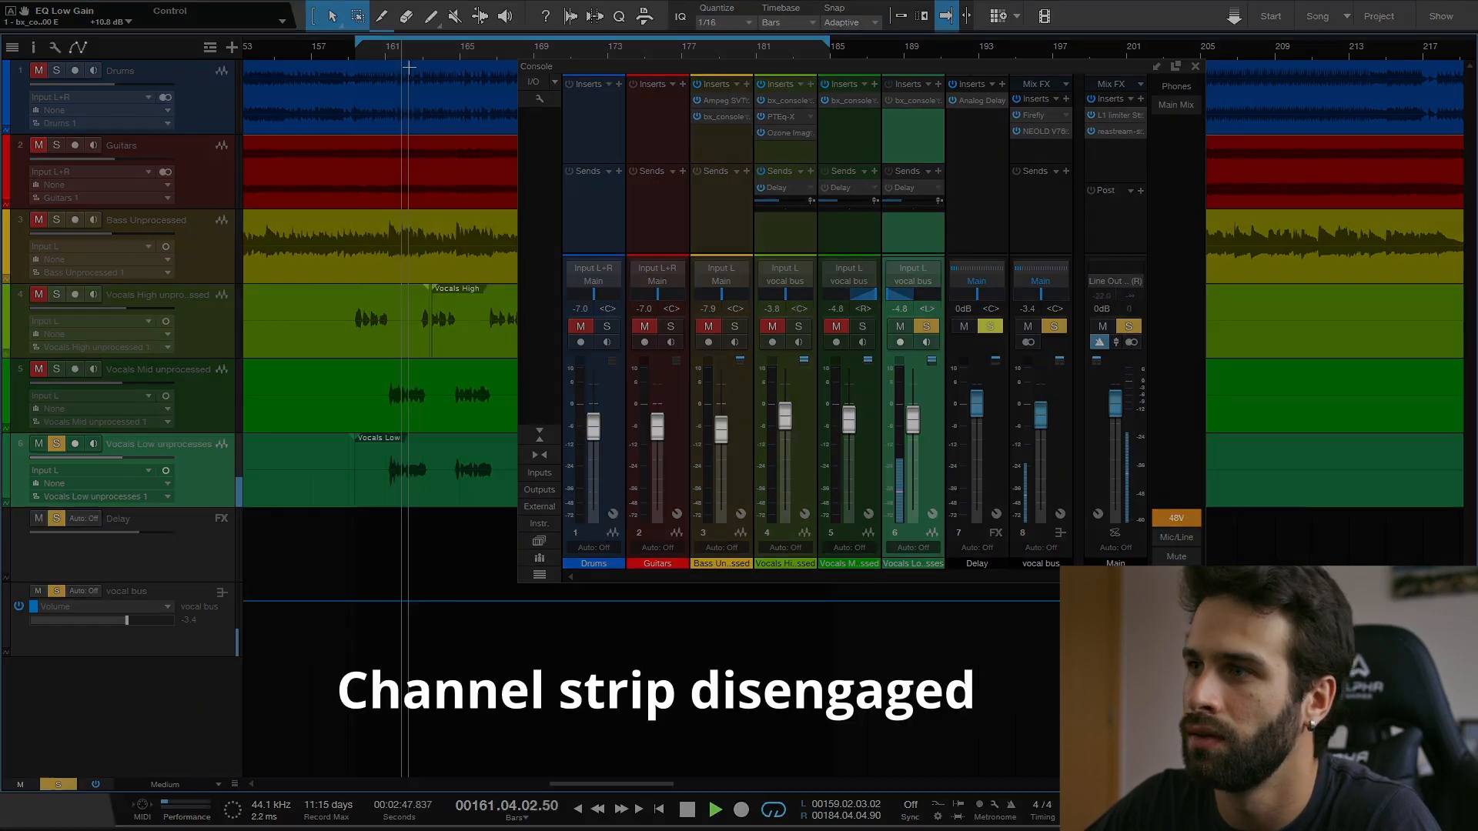
left_click(890, 101)
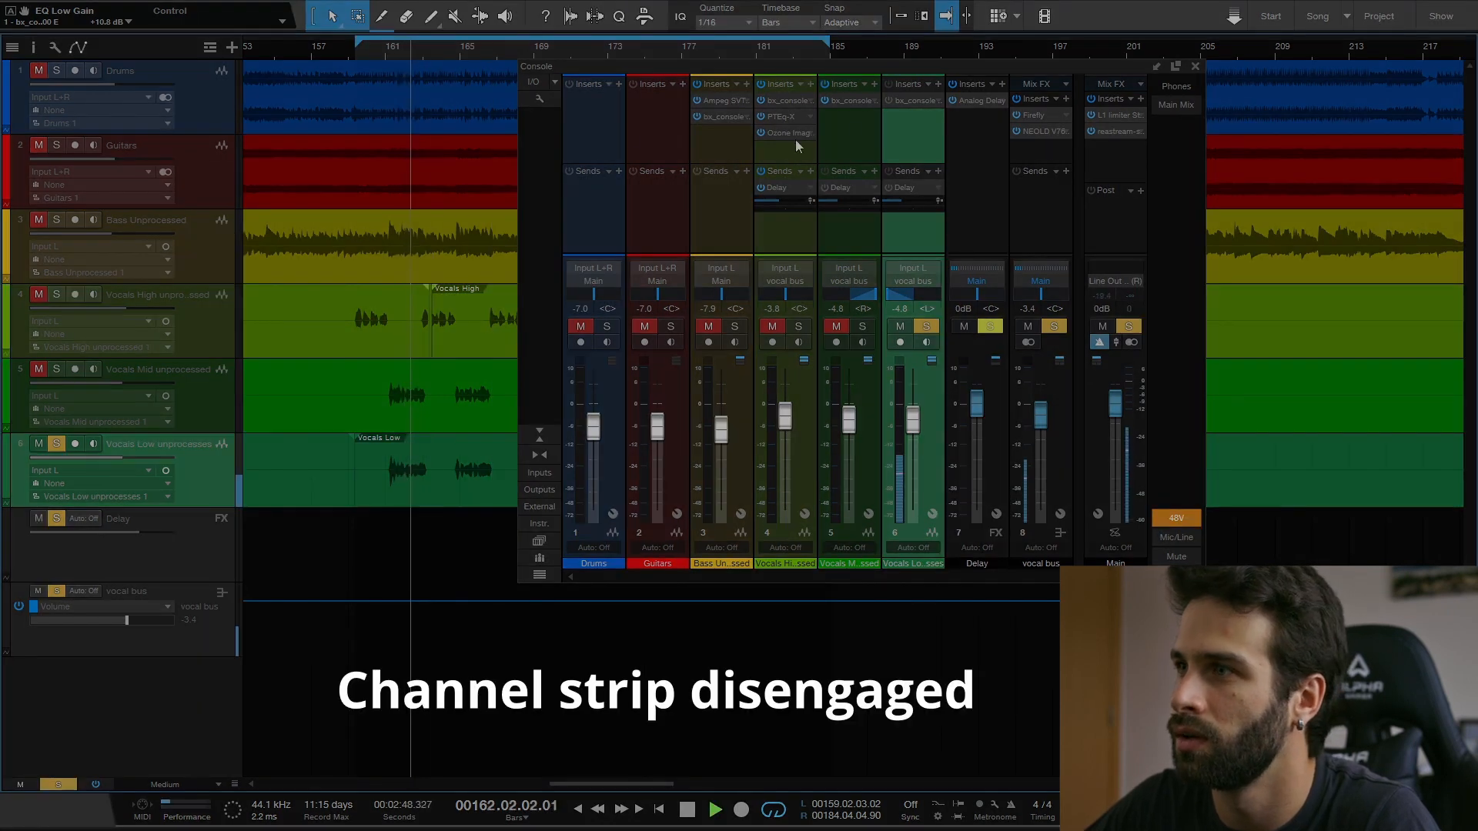
left_click(887, 100)
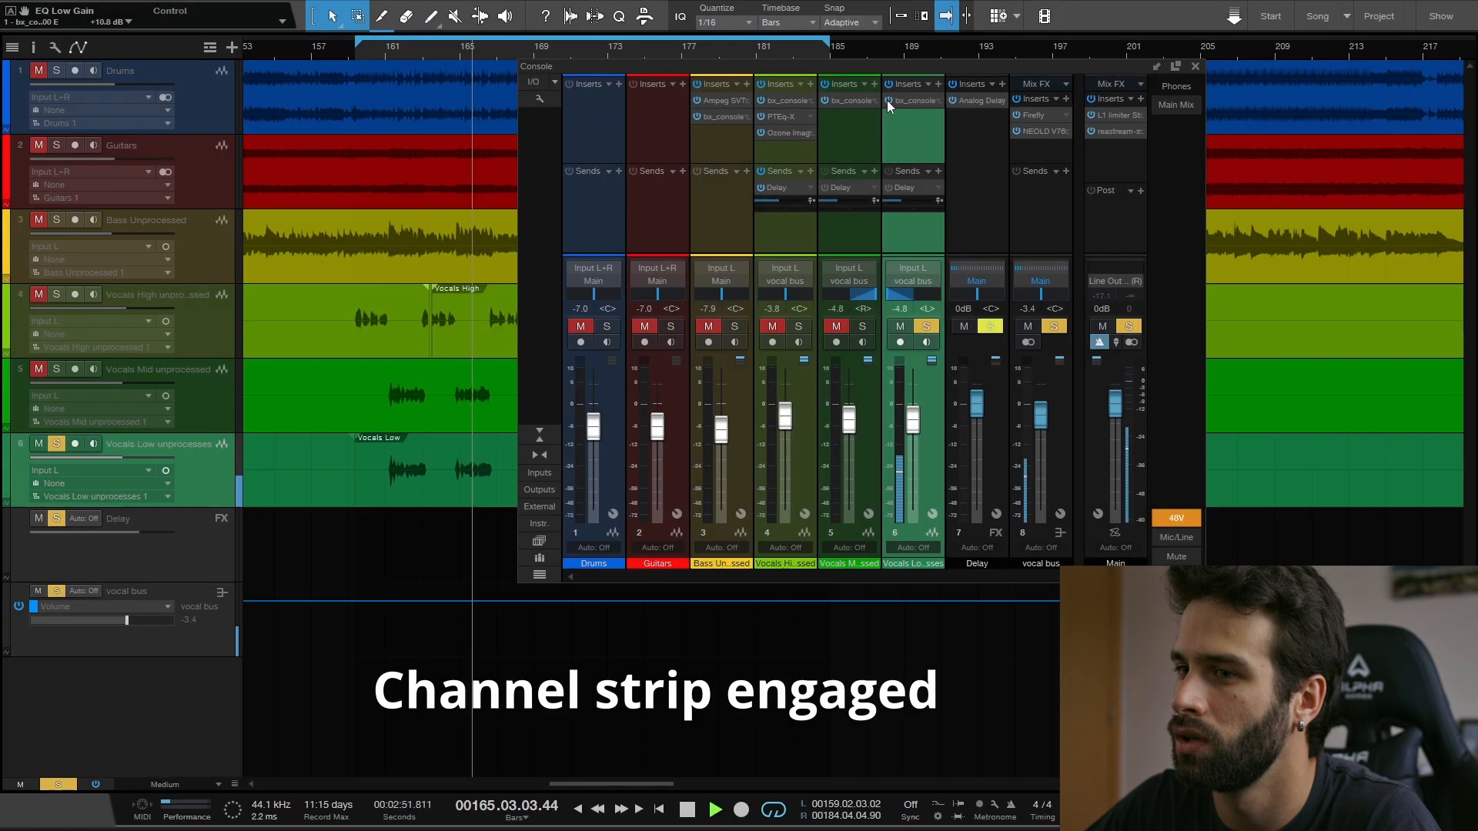
left_click(386, 53)
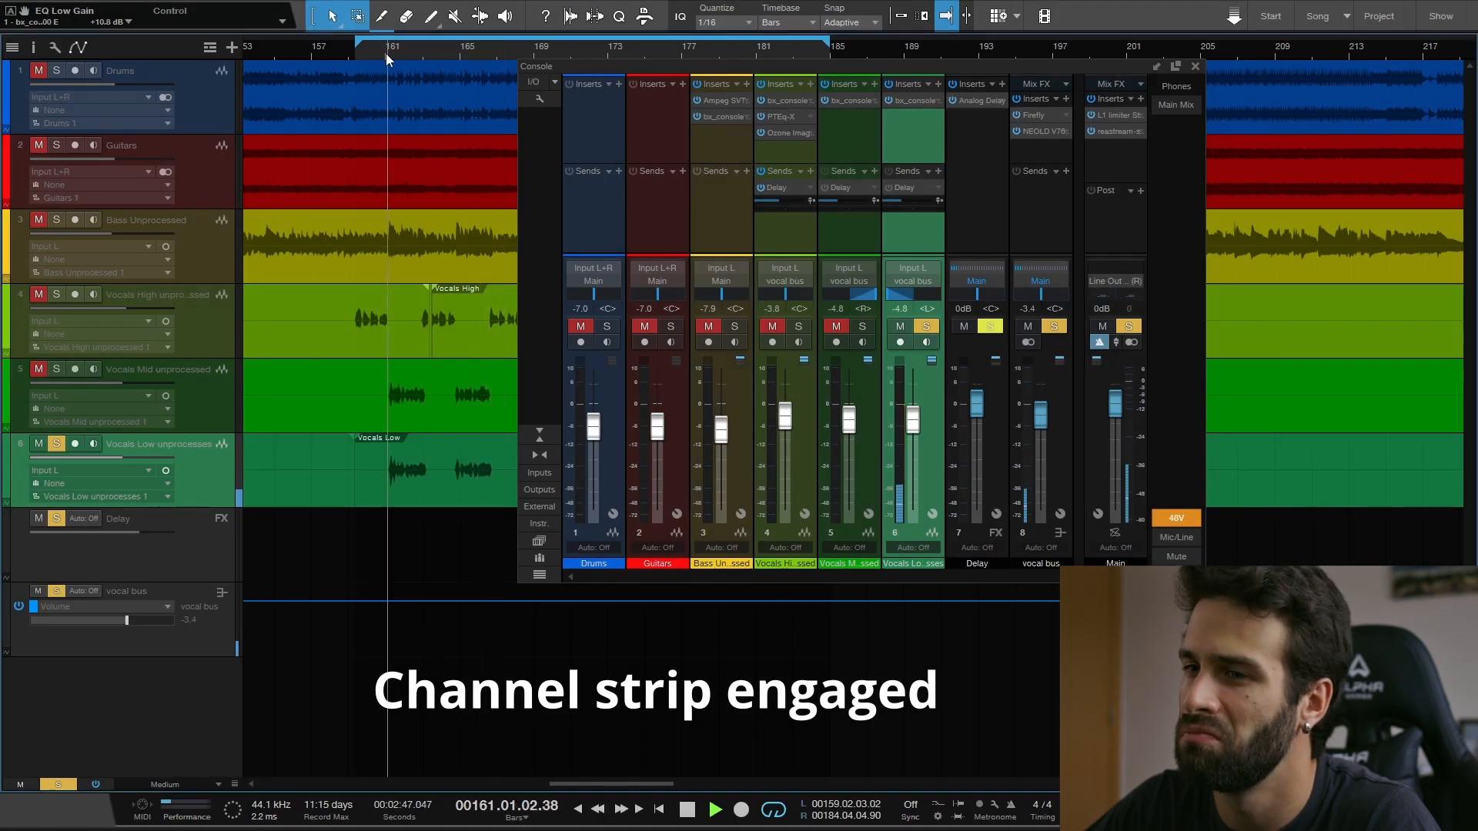
left_click(888, 100)
left_click(888, 100)
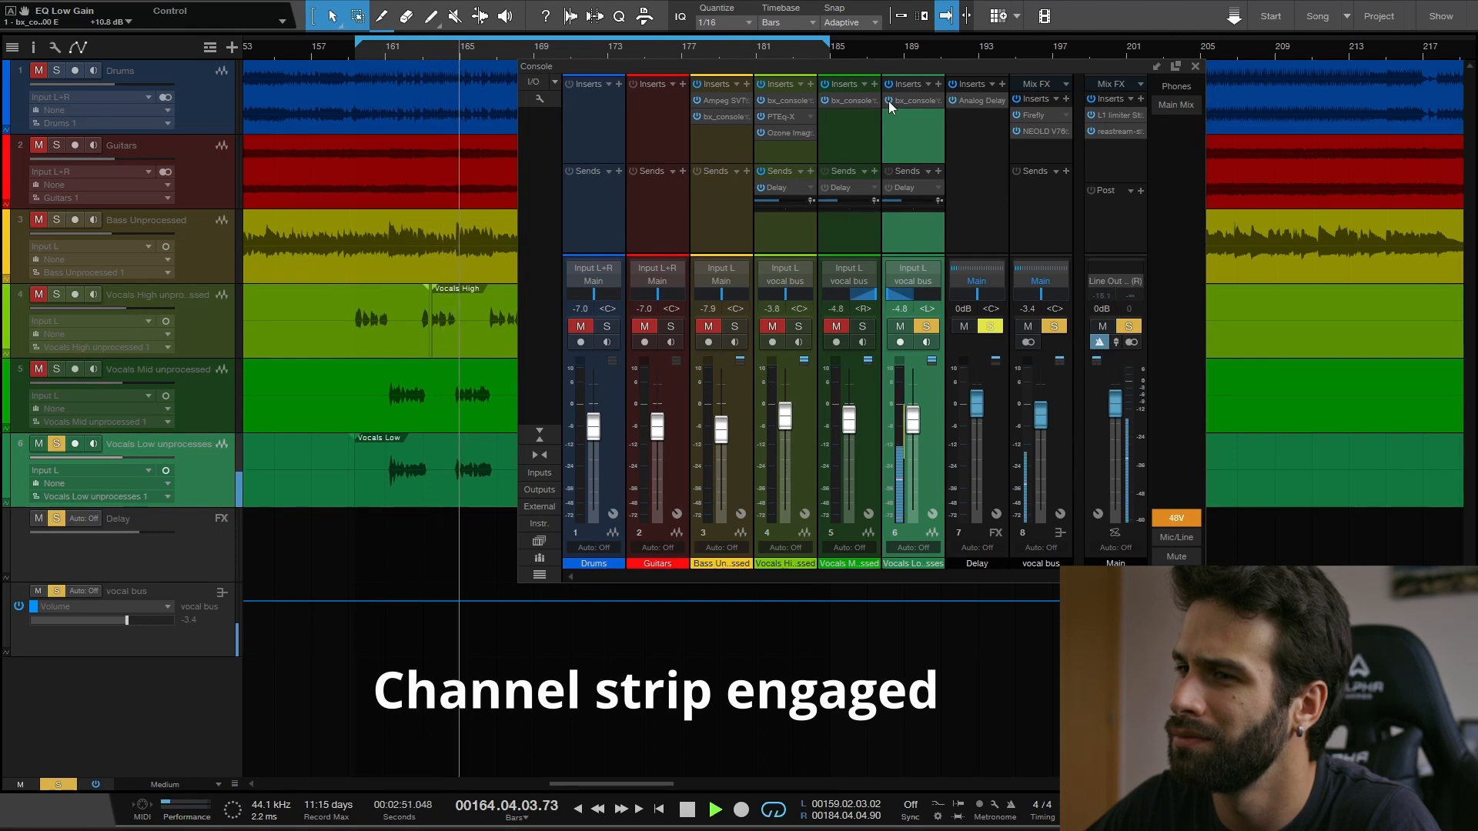
key("space")
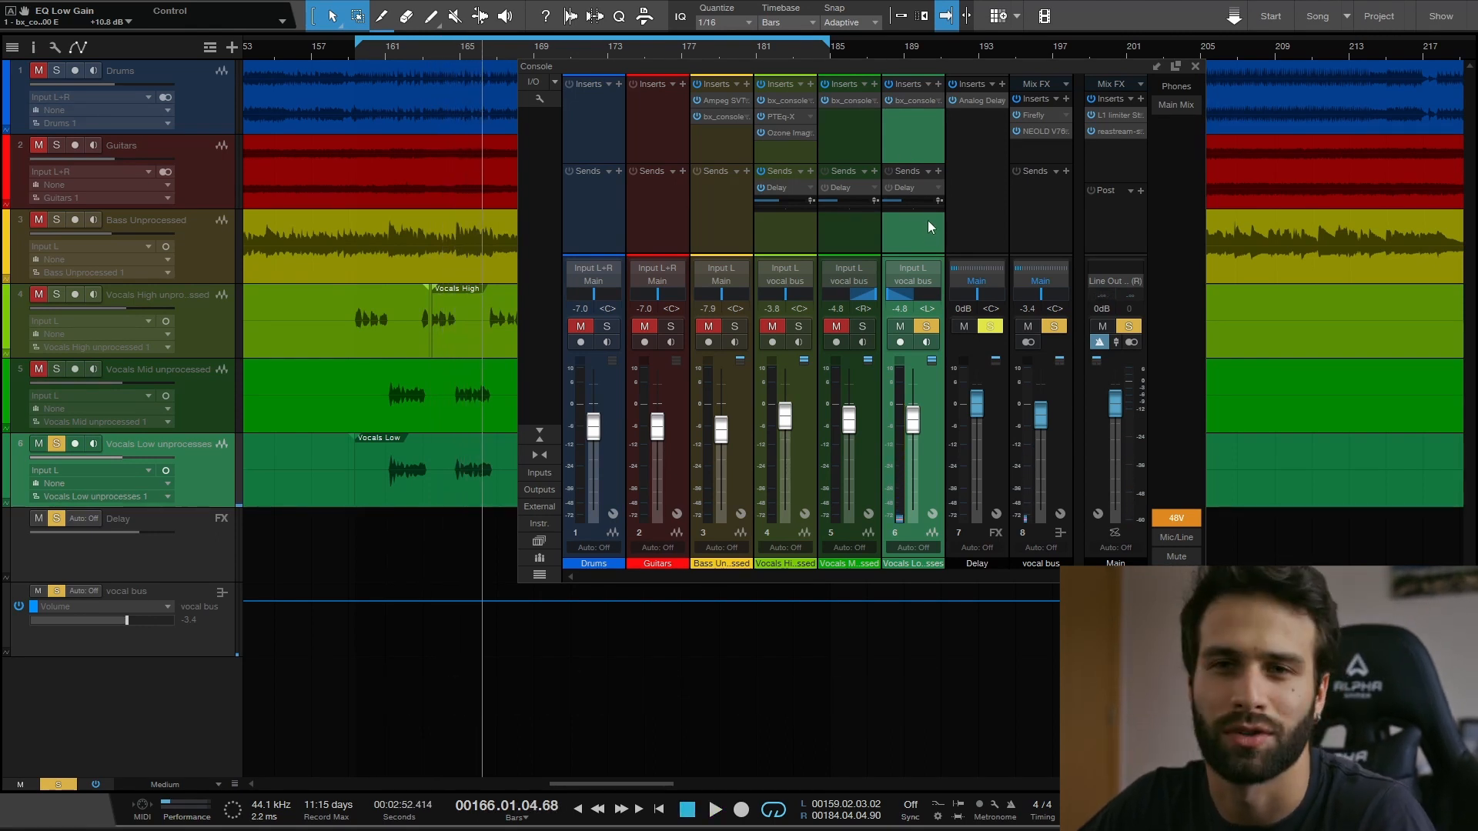
- Show the Vocals Low channel's bx_console SSL 4000 E settings, reposition the plug-in window and close it
left_click(908, 103)
left_click_drag(942, 28, 862, 14)
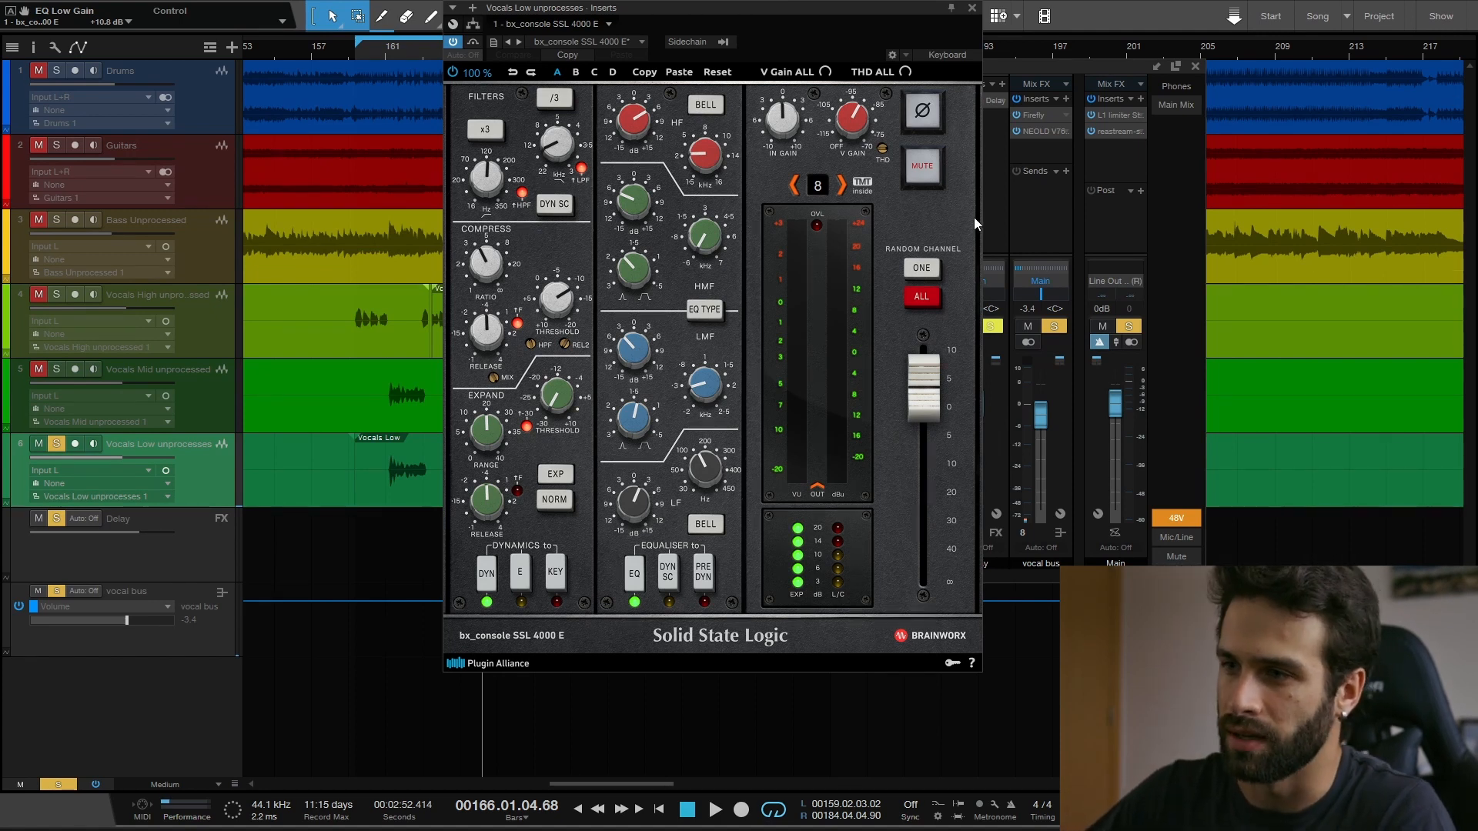
left_click_drag(832, 11, 906, 32)
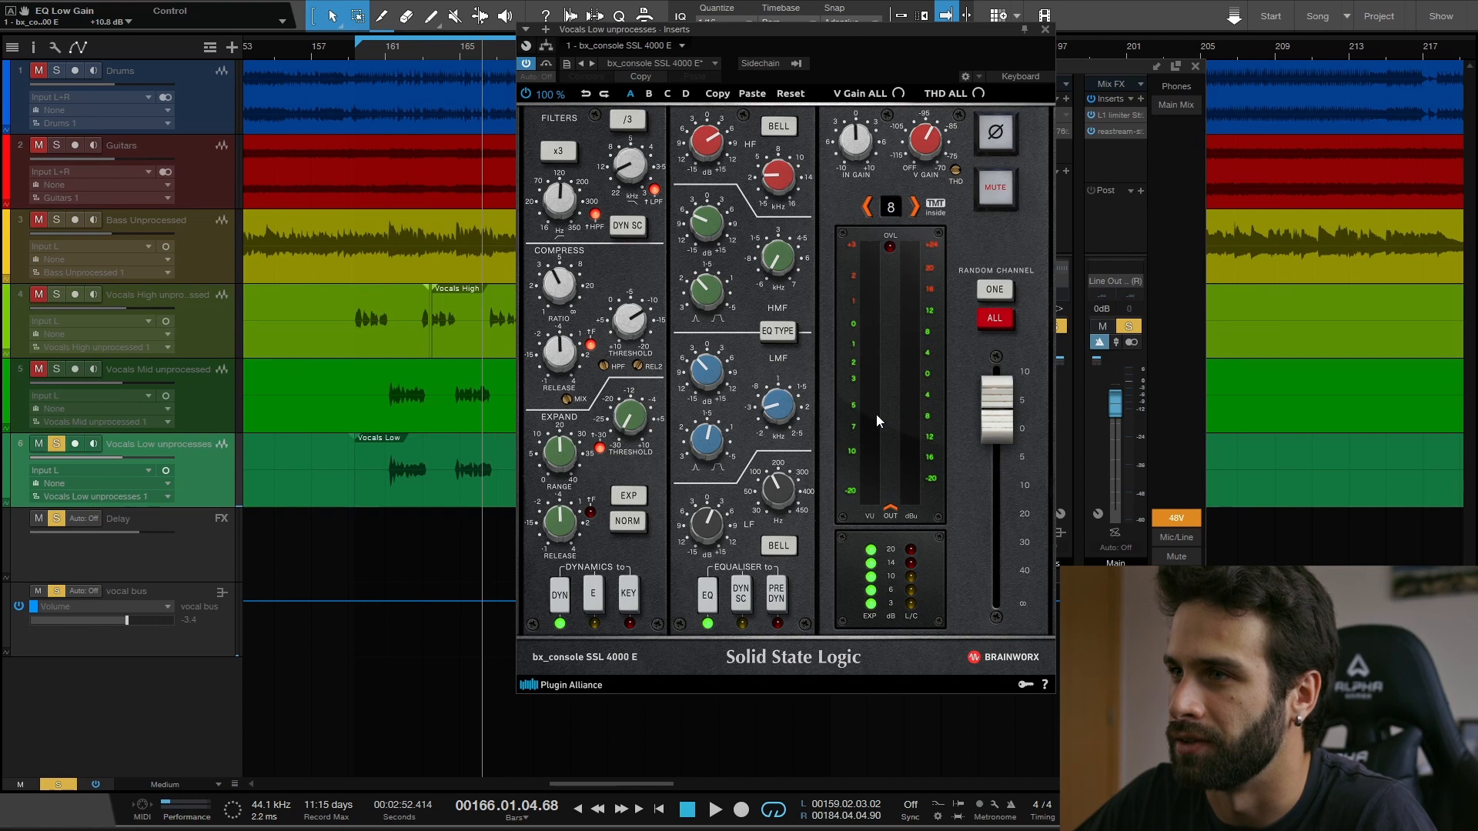
left_click(1045, 31)
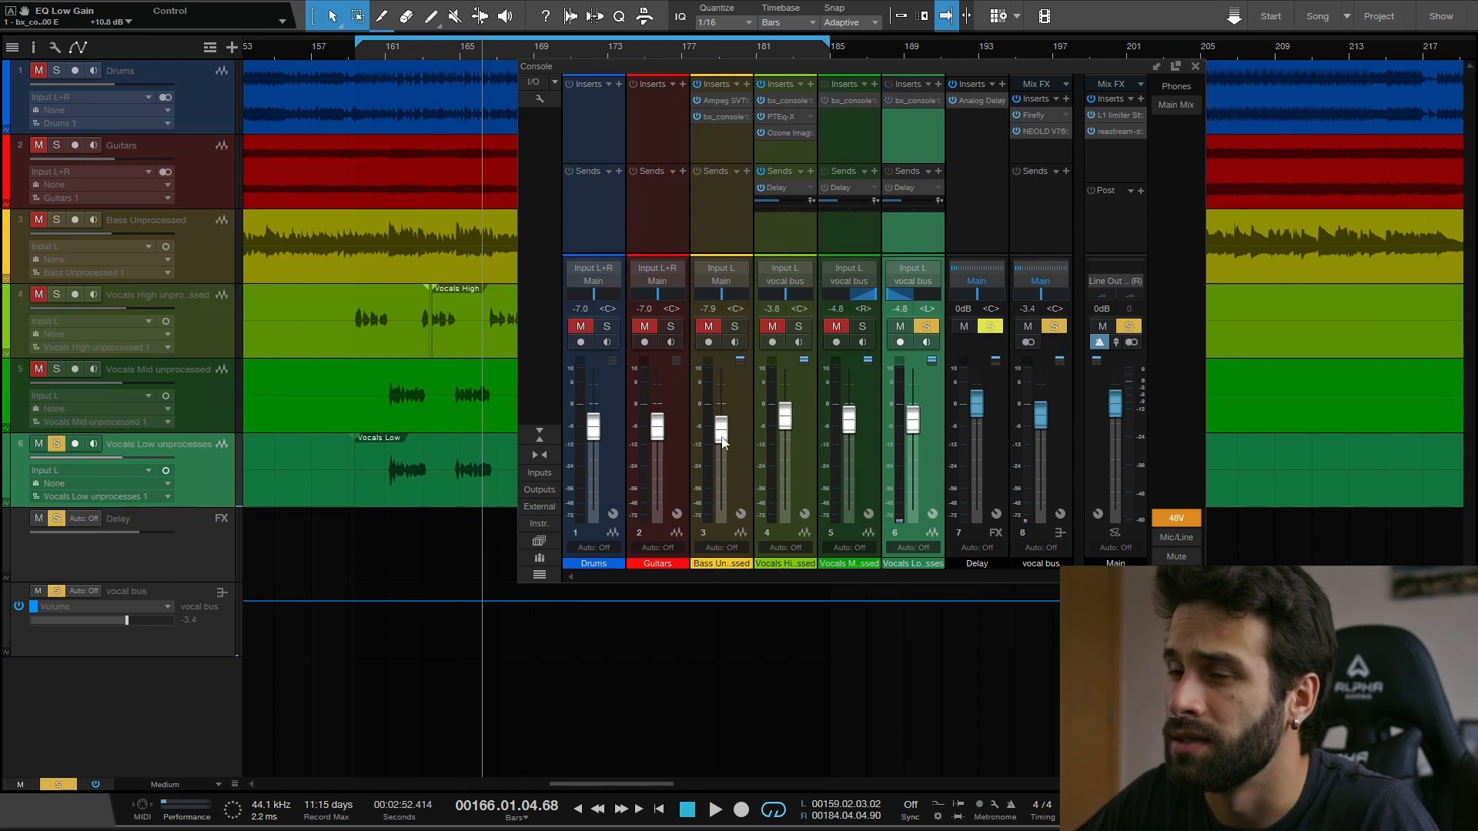
- Play the soloed Vocals Mid and Vocals Low together from bar 160, first with their channel strips bypassed, then with them engaged
left_click(391, 54)
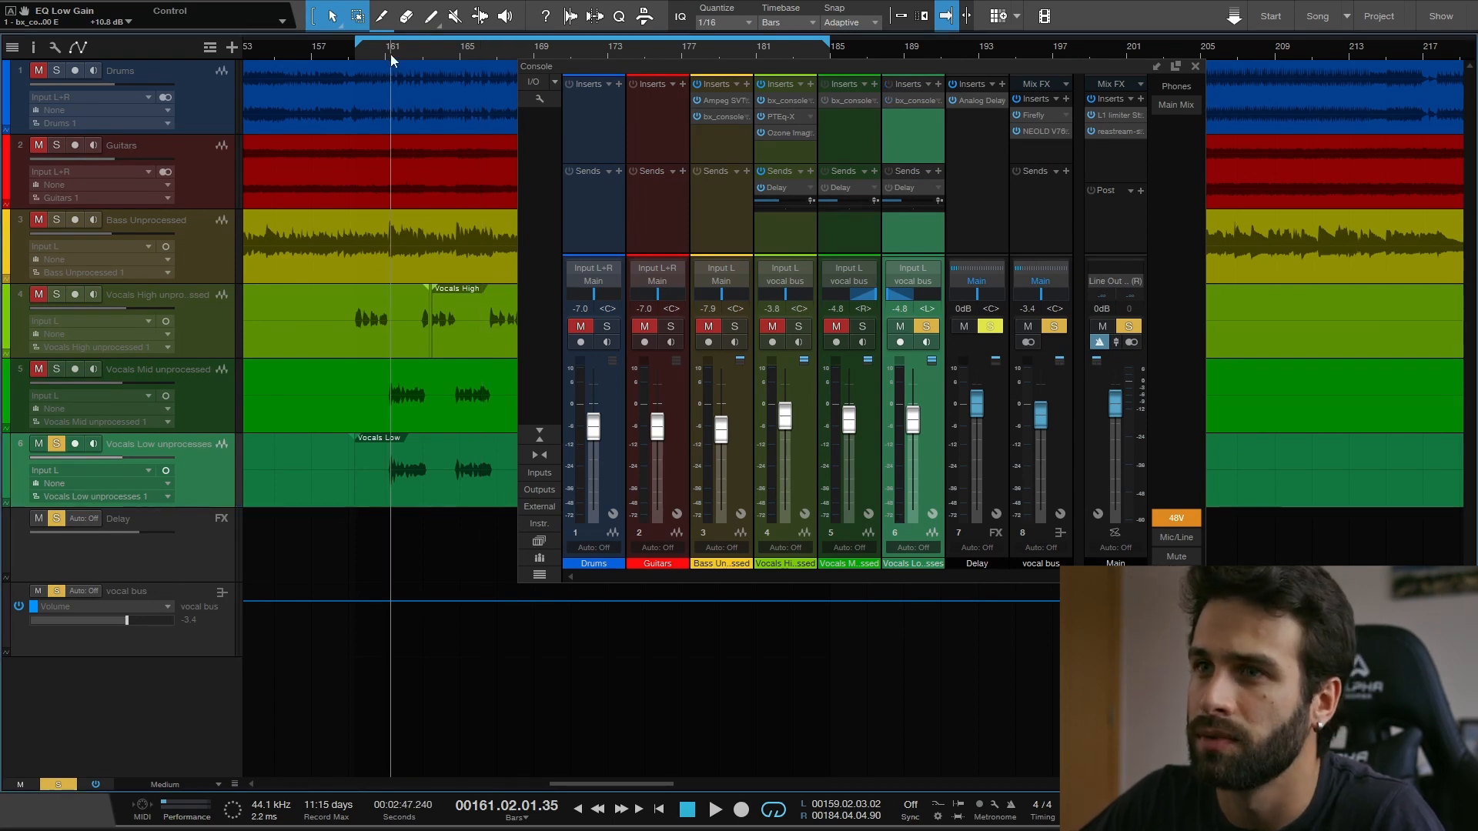
left_click(385, 53)
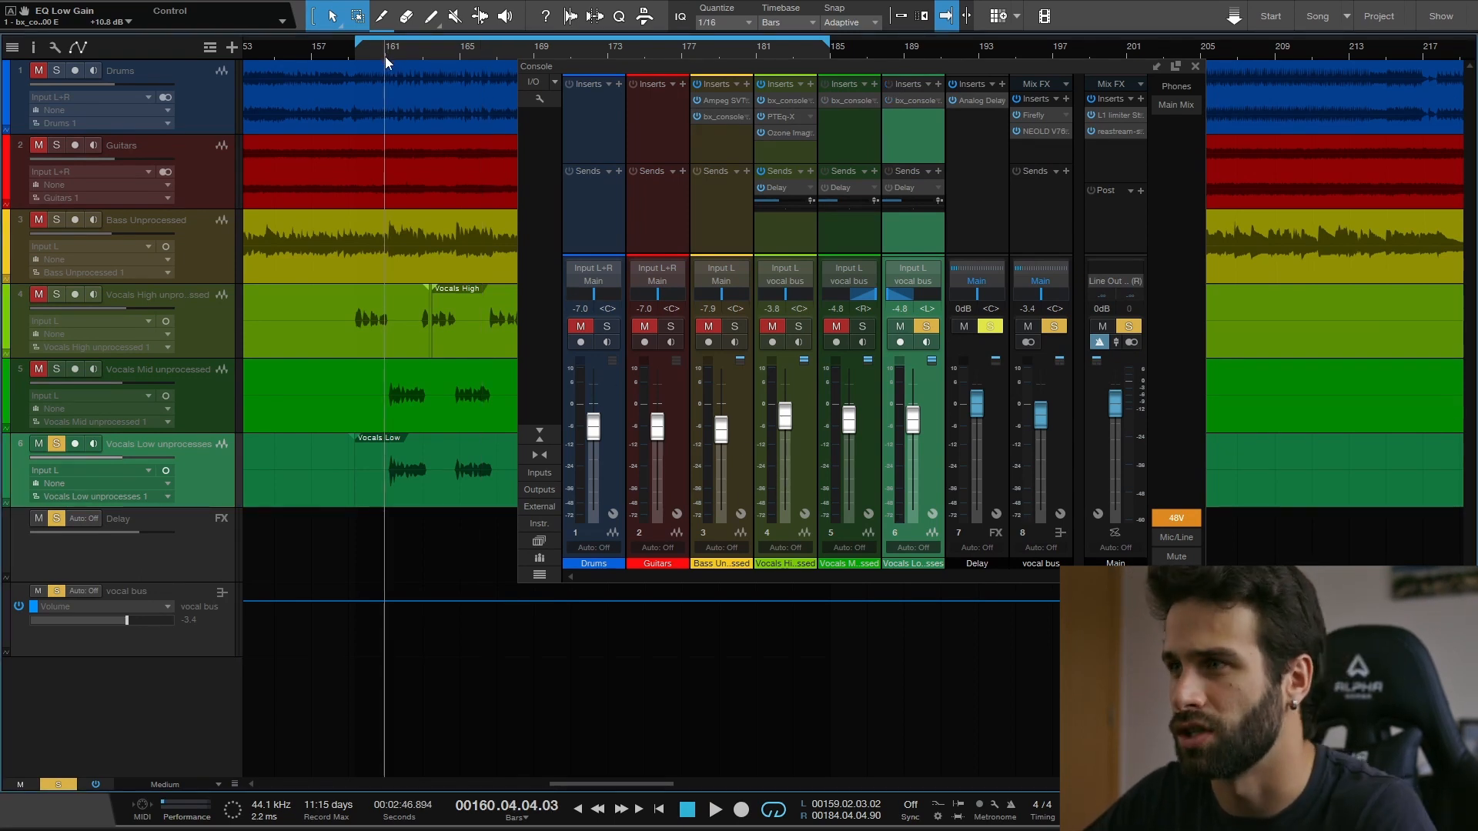
key("space")
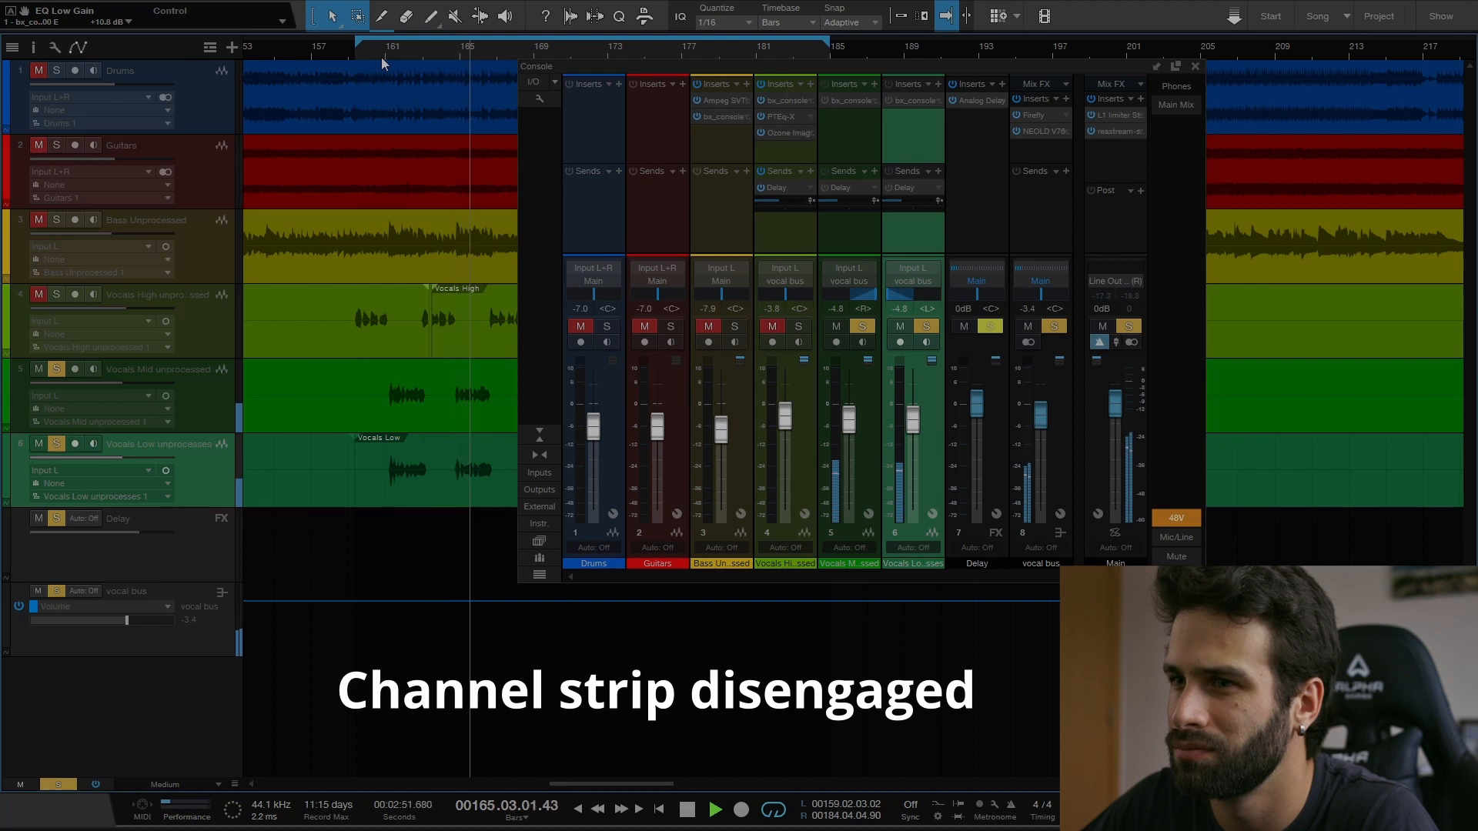
key("space")
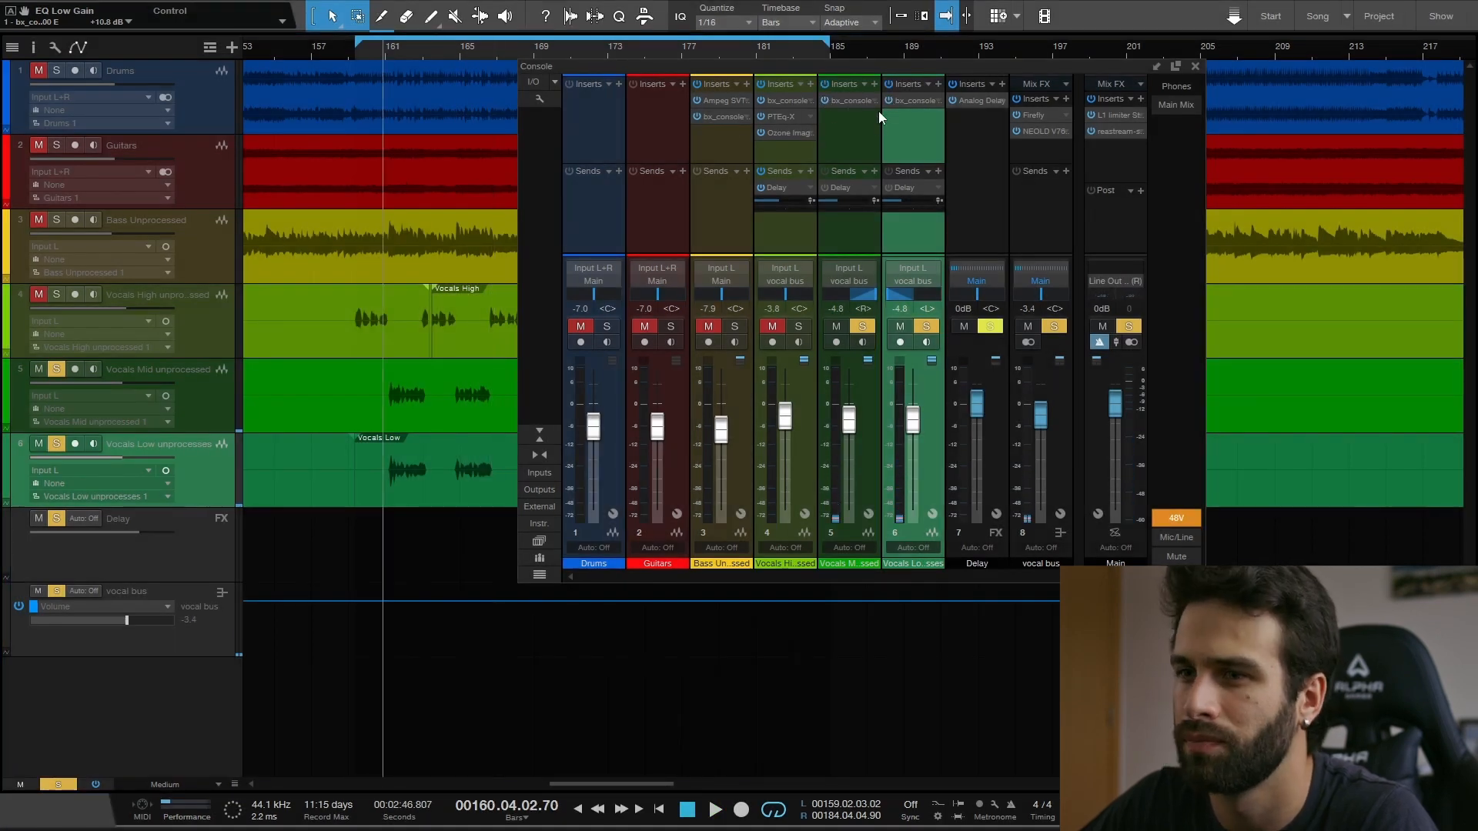
key("space")
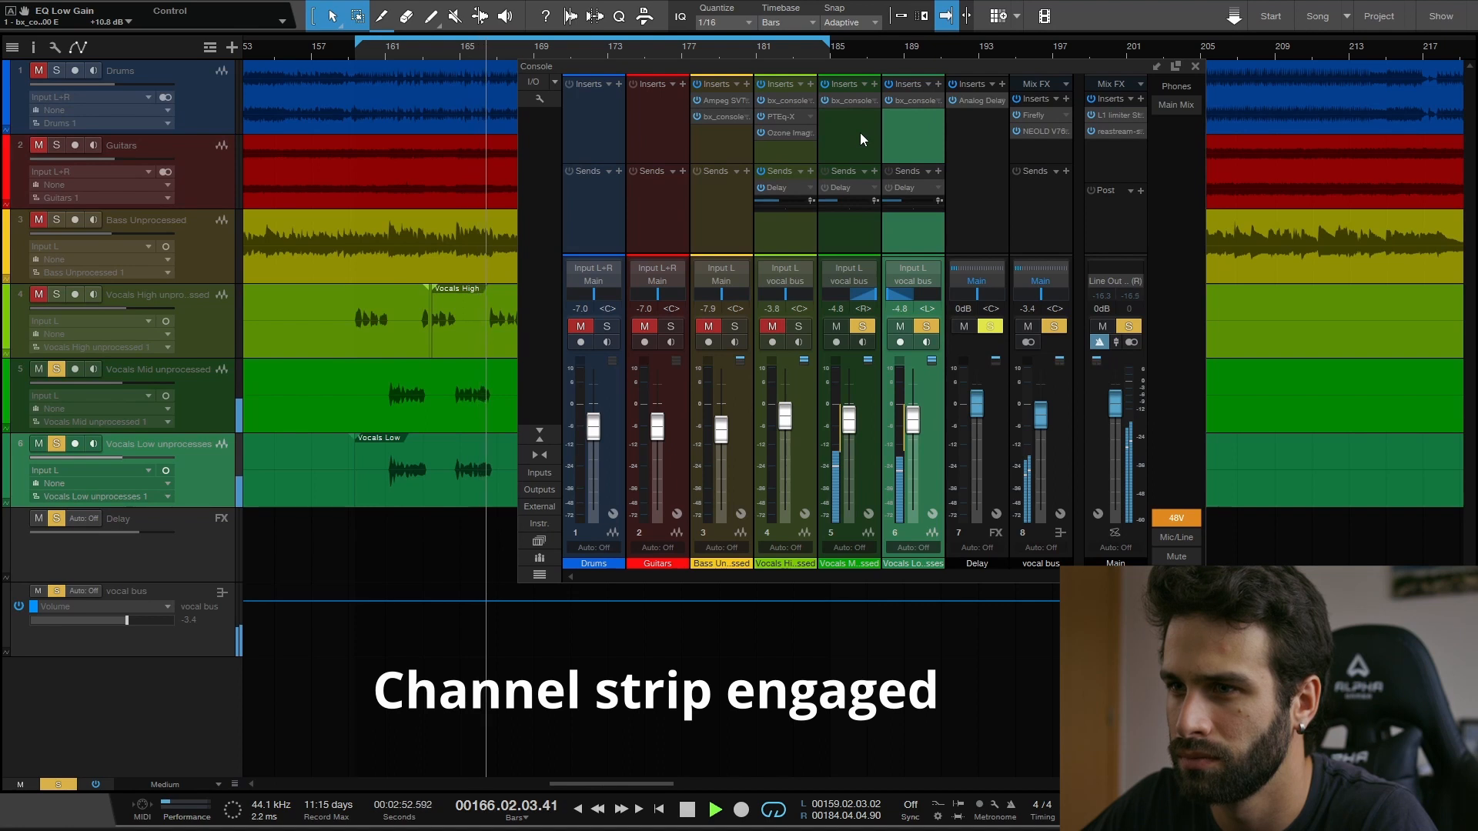
key("space")
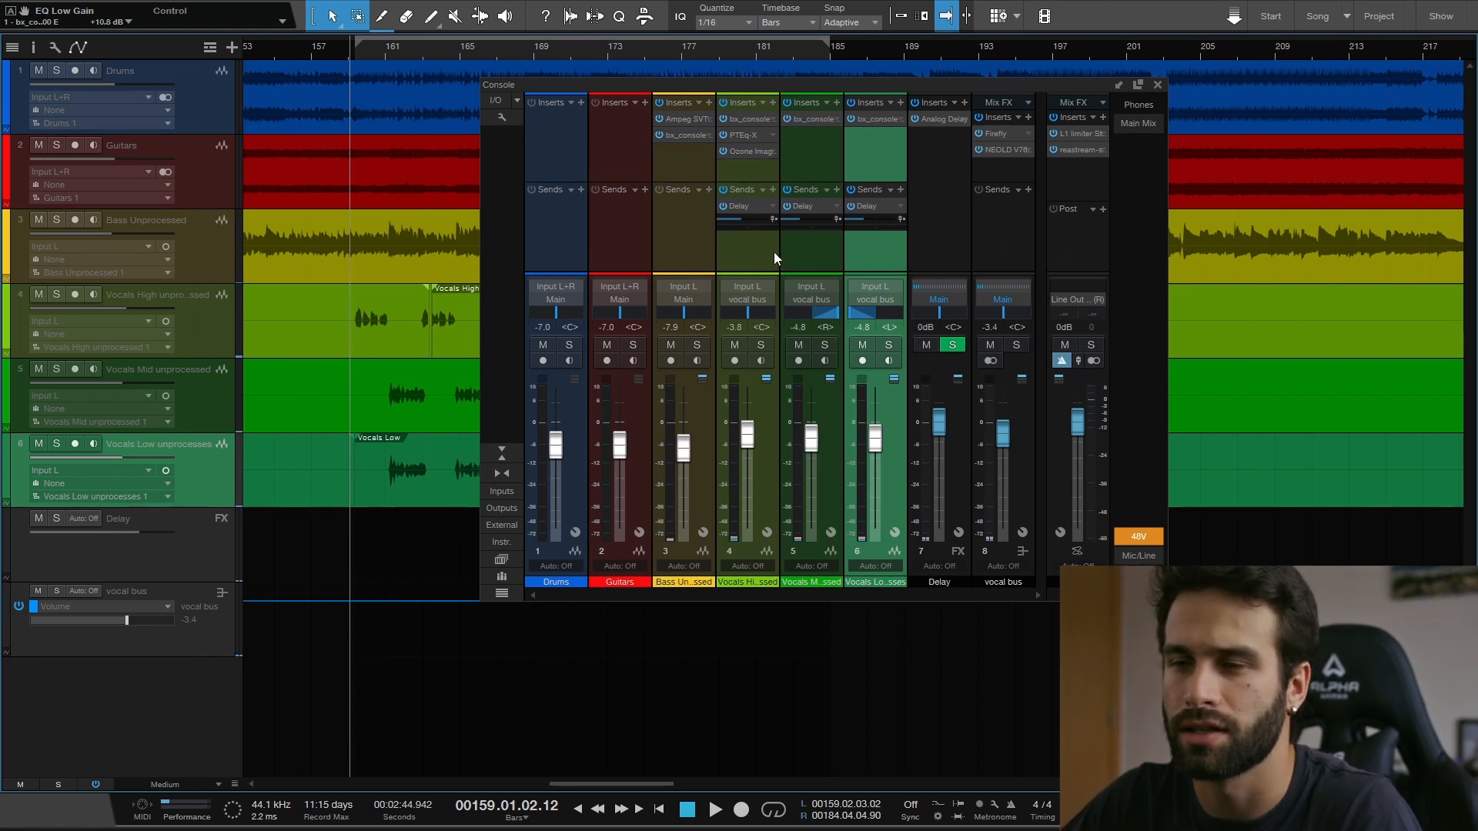
- Play the full unsoloed mix from bar 159 to bar 184 with the channel strips and all vocal Delay sends active
key("space")
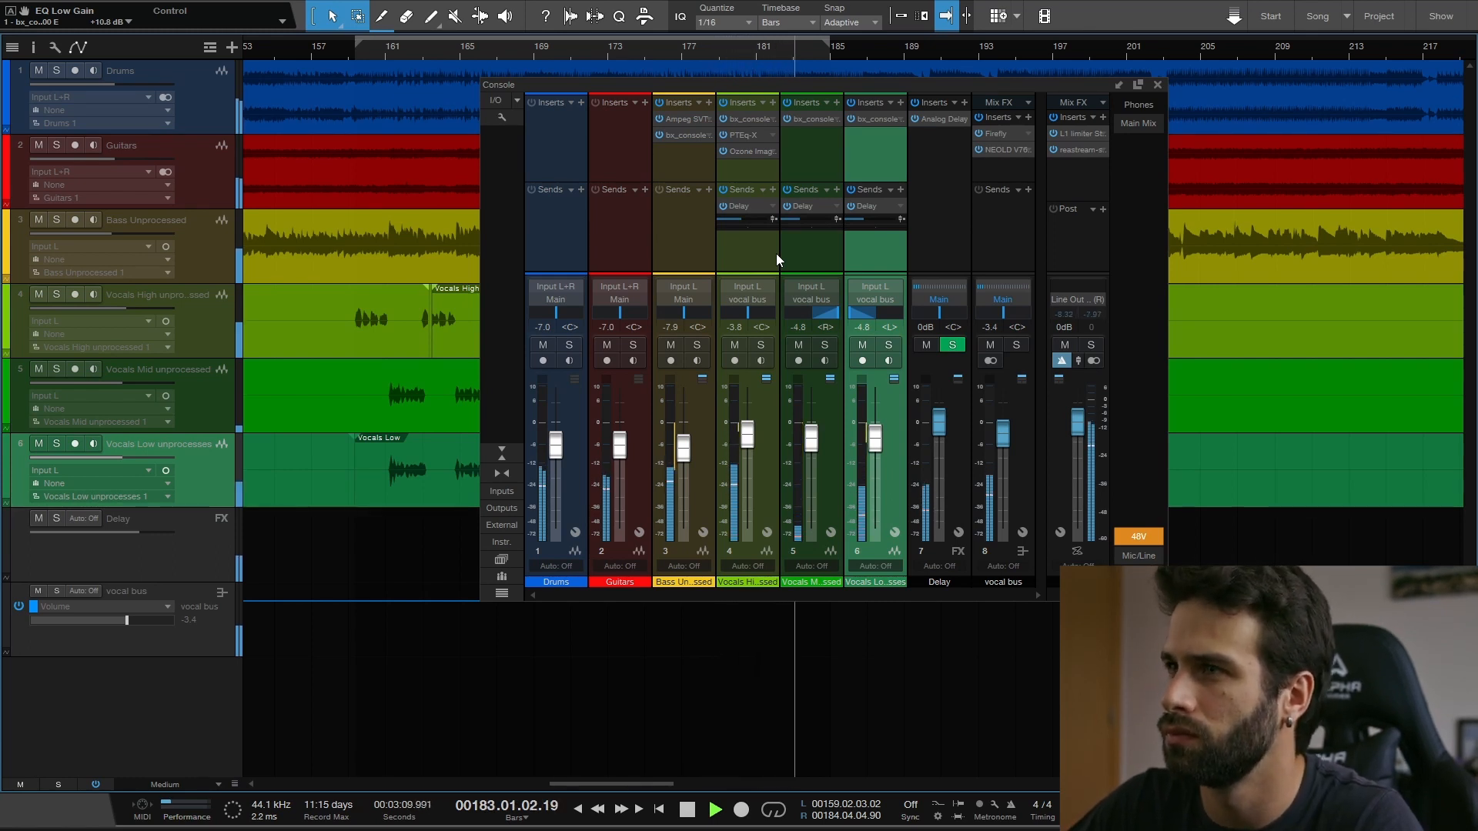
key("space")
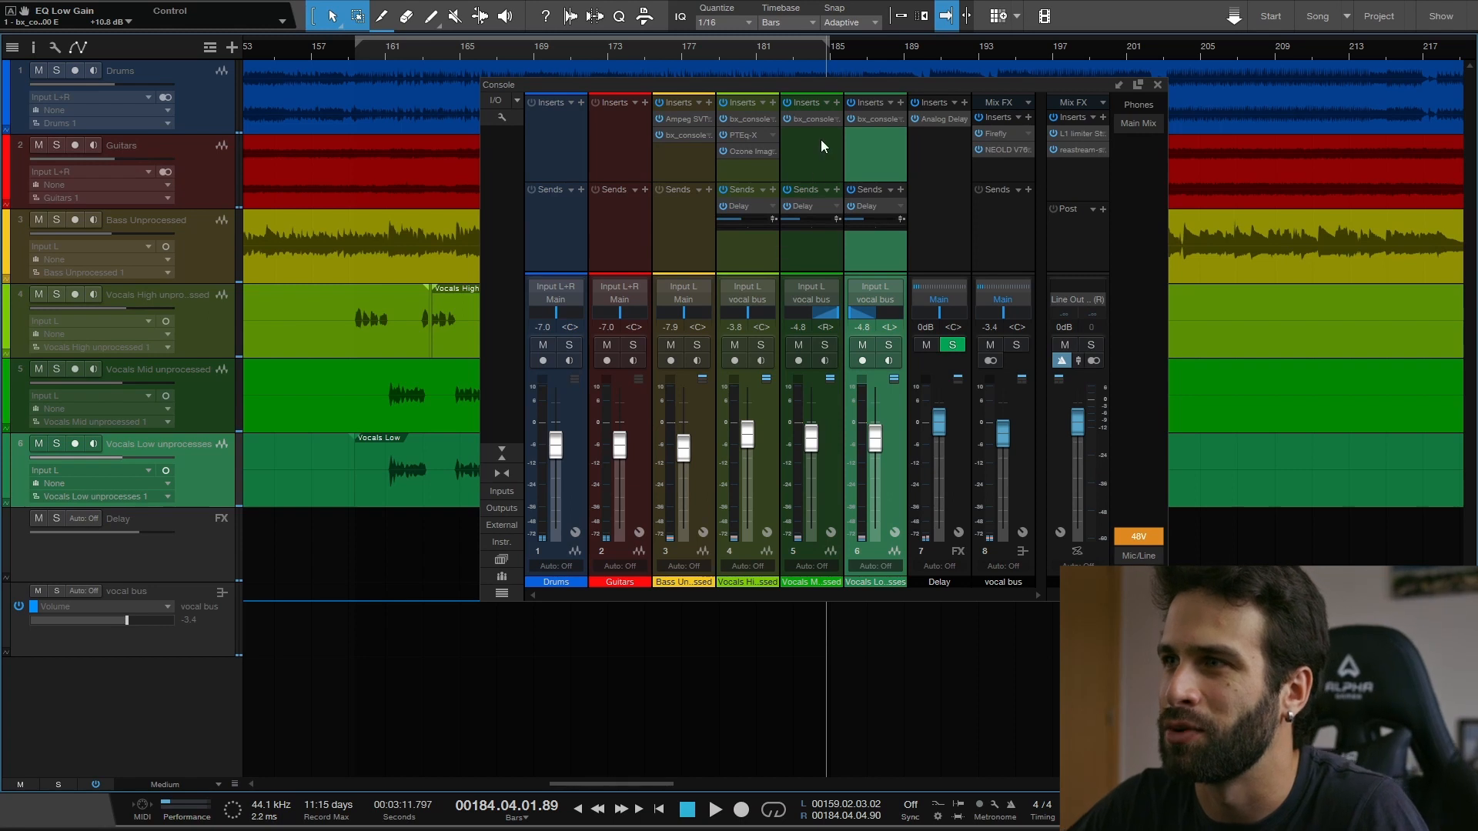
- Reposition the mixer window and select first the Vocals High channel, then the Bass Unprocessed channel
left_click_drag(816, 86, 778, 66)
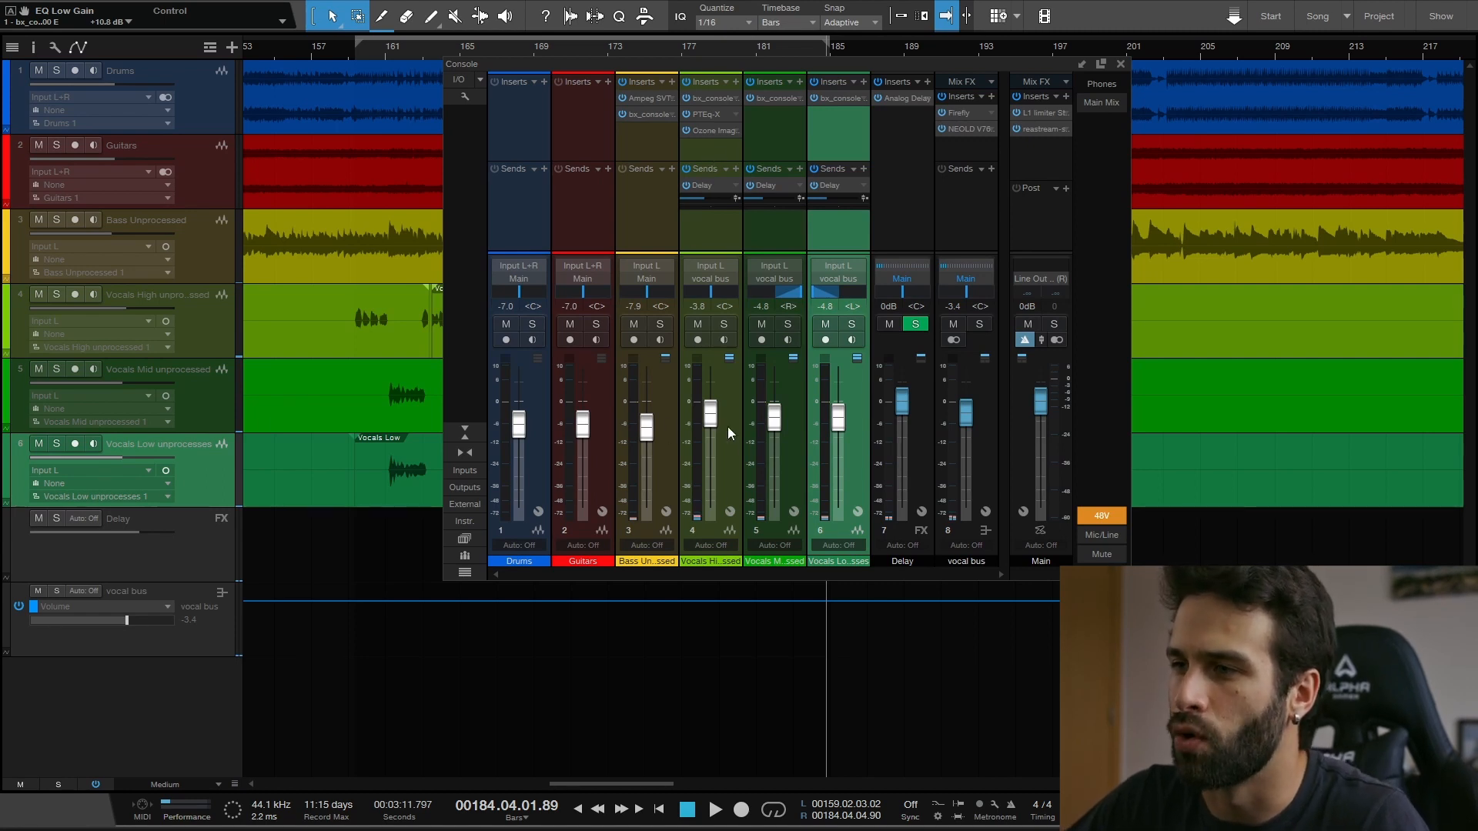
left_click(723, 391)
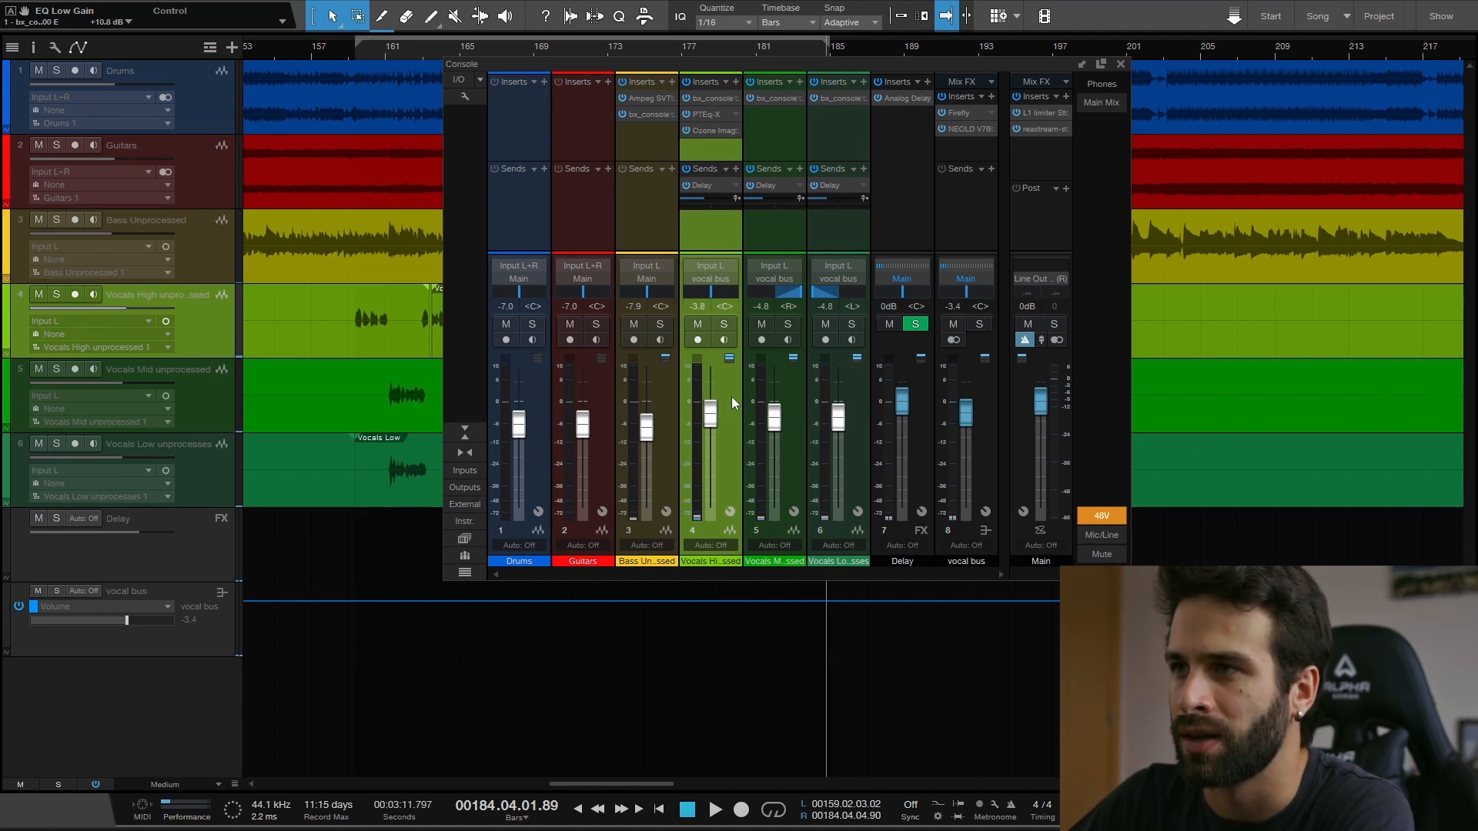
left_click(655, 141)
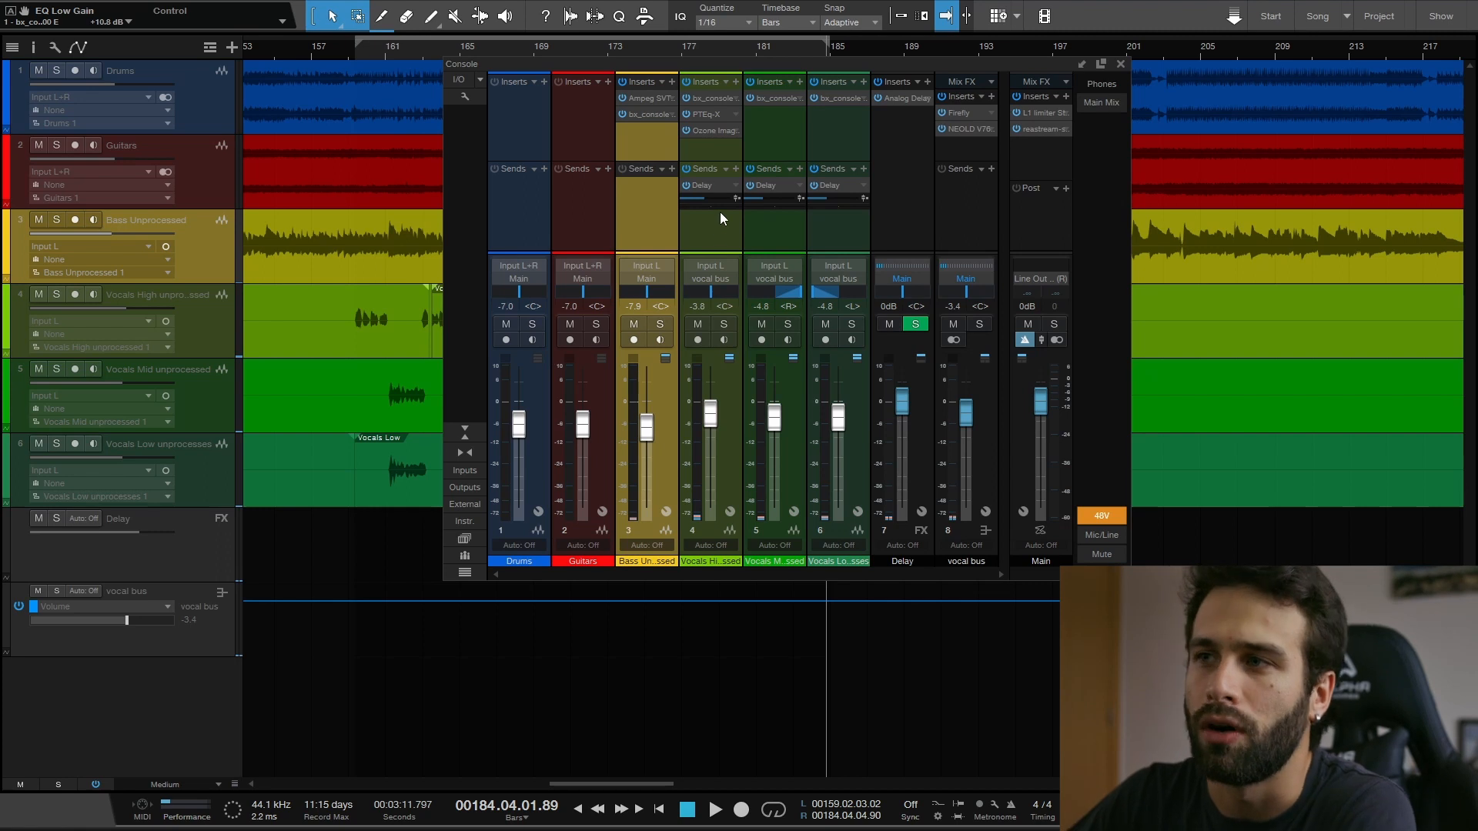